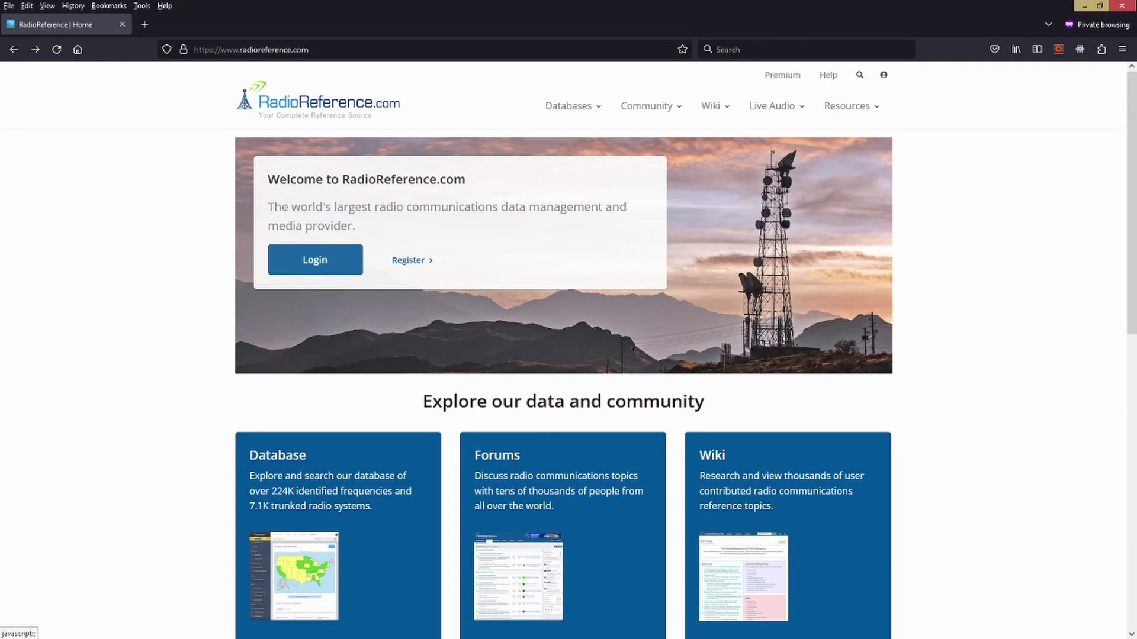
Step: Browse the RadioReference database to the Hamilton County, Ohio frequency page
left_click(884, 75)
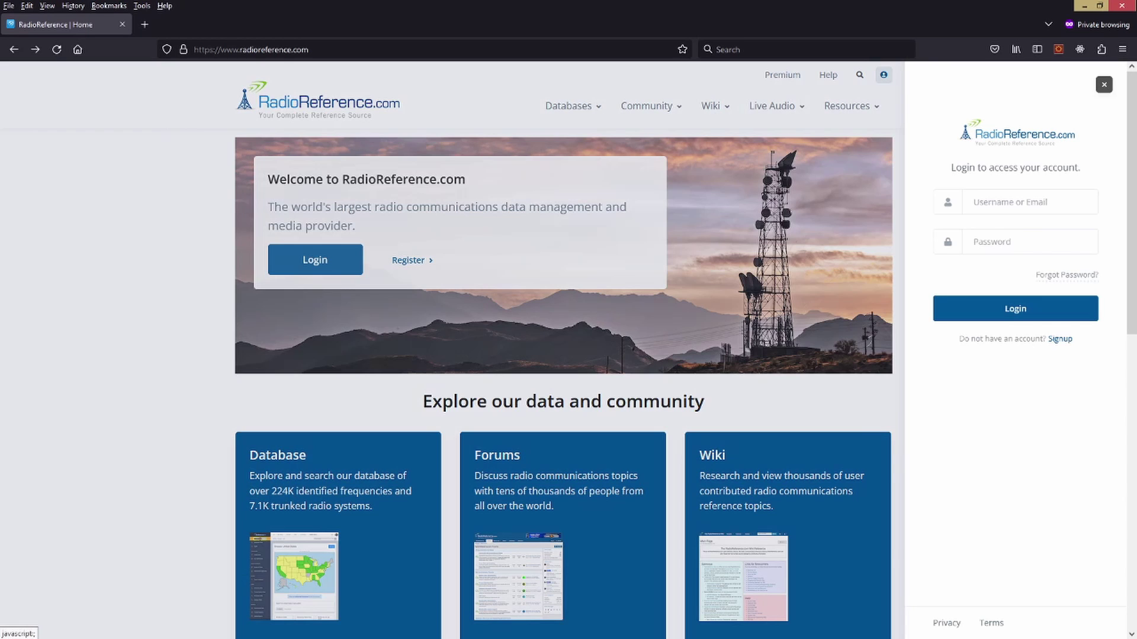
left_click(1104, 84)
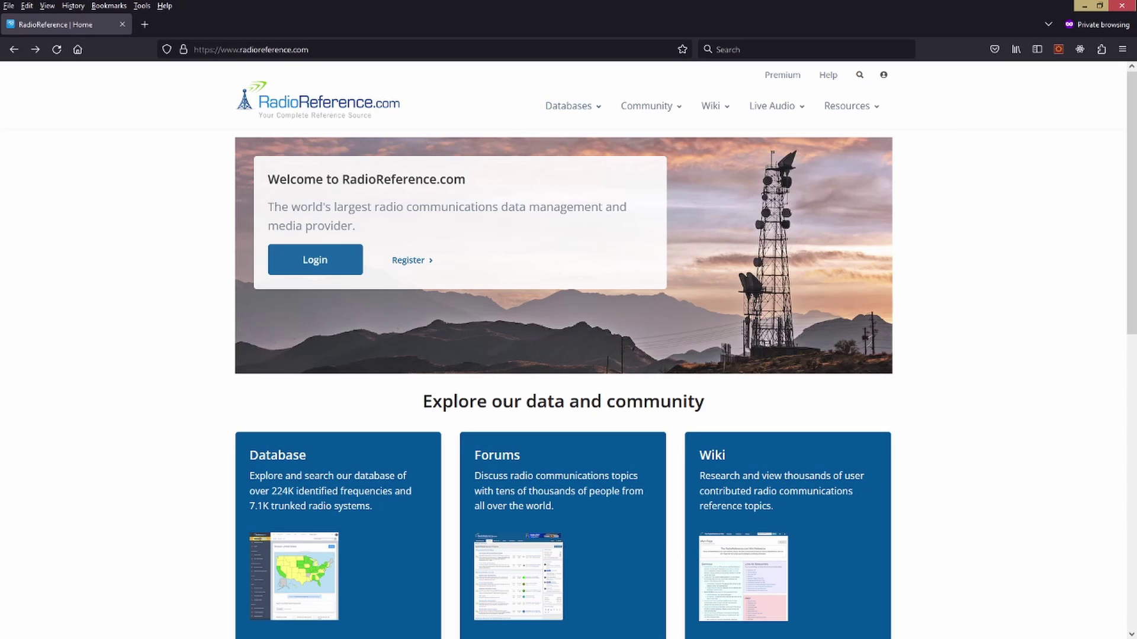
mouse_move(573, 107)
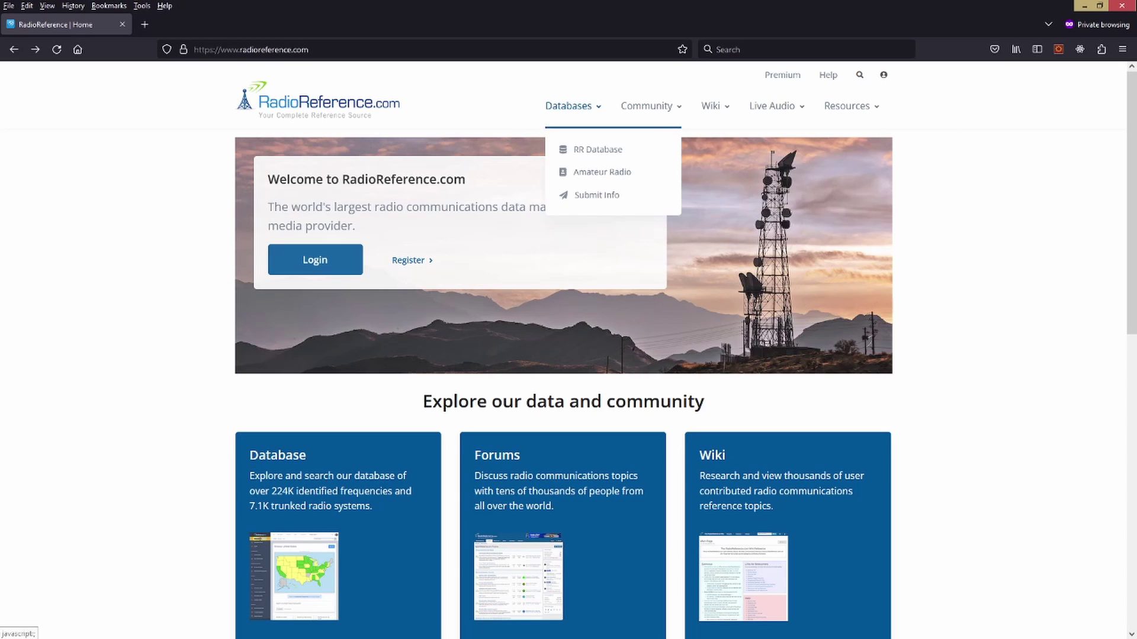
left_click(598, 149)
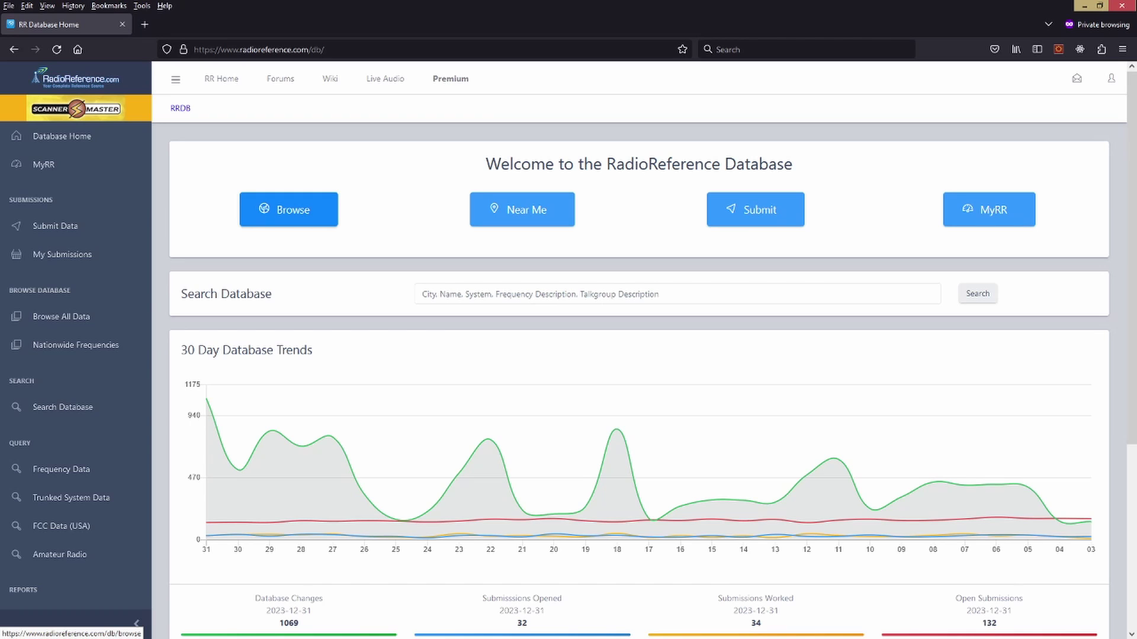
left_click(289, 210)
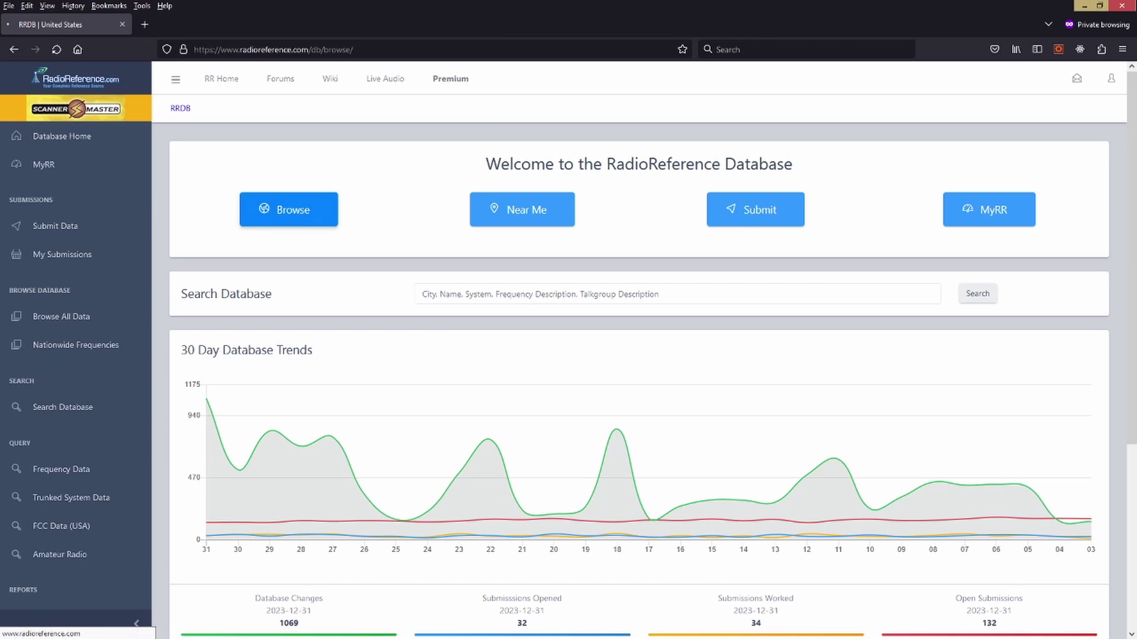
left_click(747, 329)
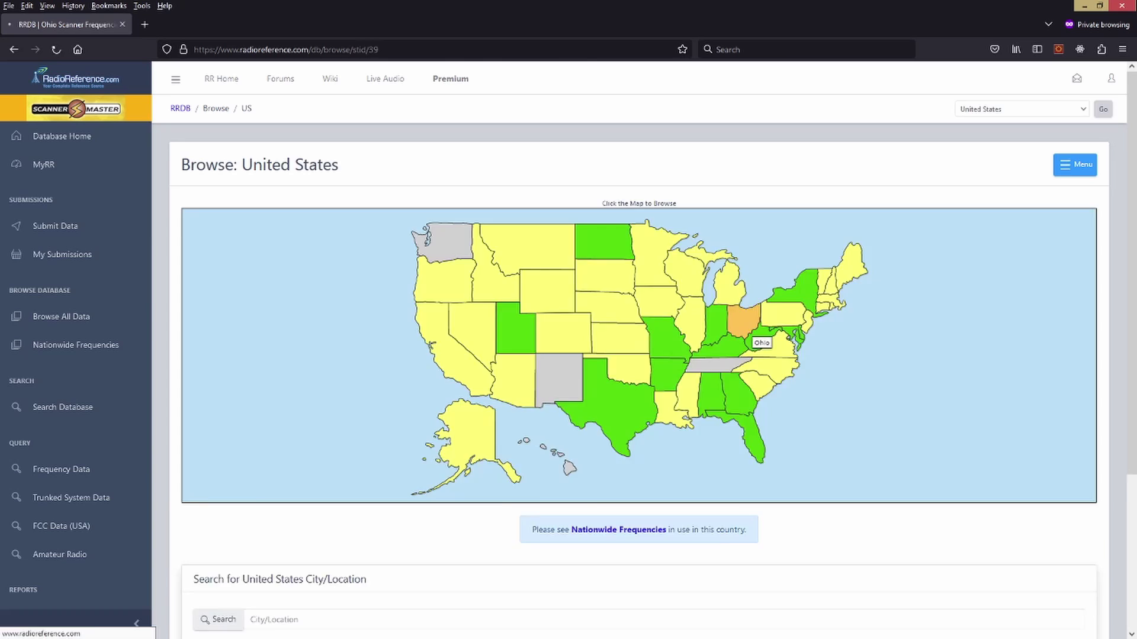
left_click(355, 393)
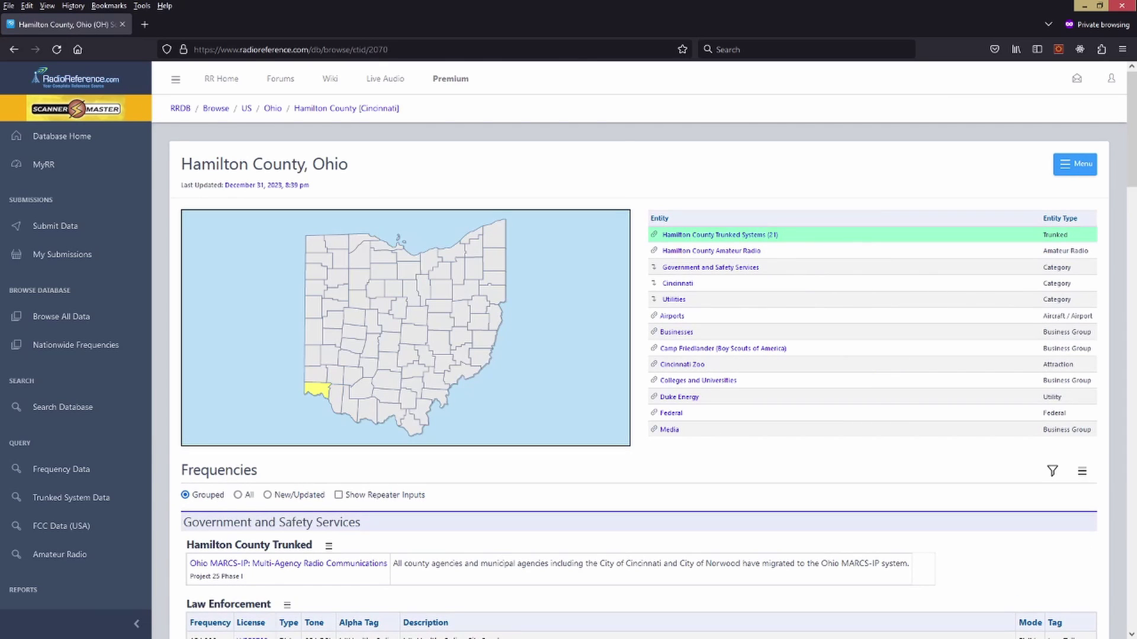
Step: Open the Ohio MARCS-IP trunked system linked under Hamilton County Trunked and check its system type
scroll(640, 379, "down", 4)
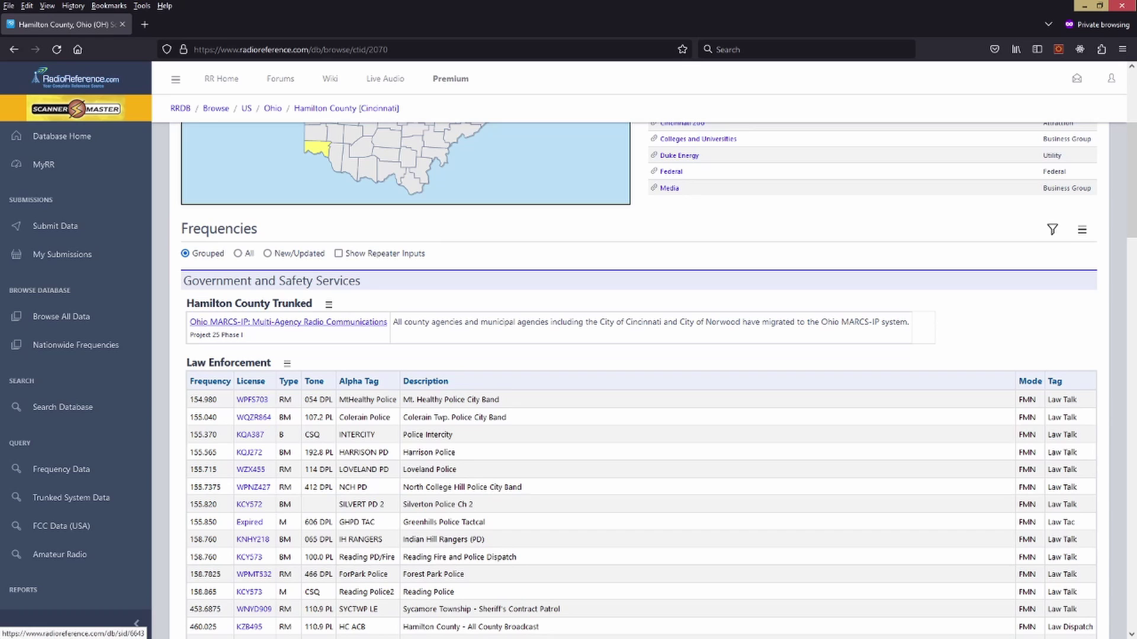
left_click(289, 322)
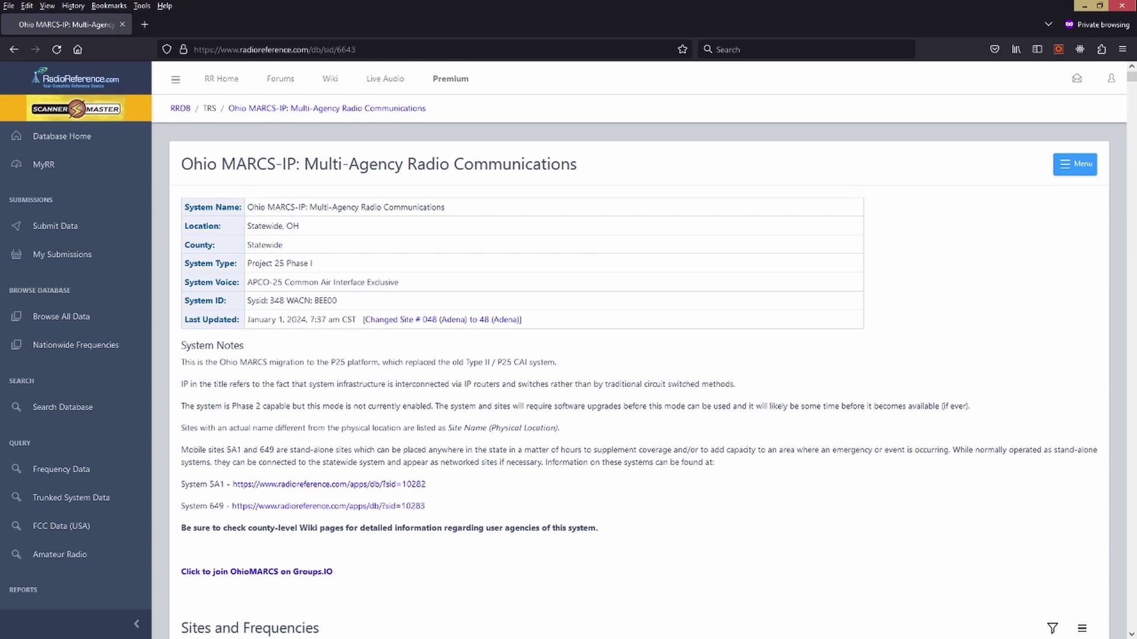
left_click_drag(254, 264, 312, 264)
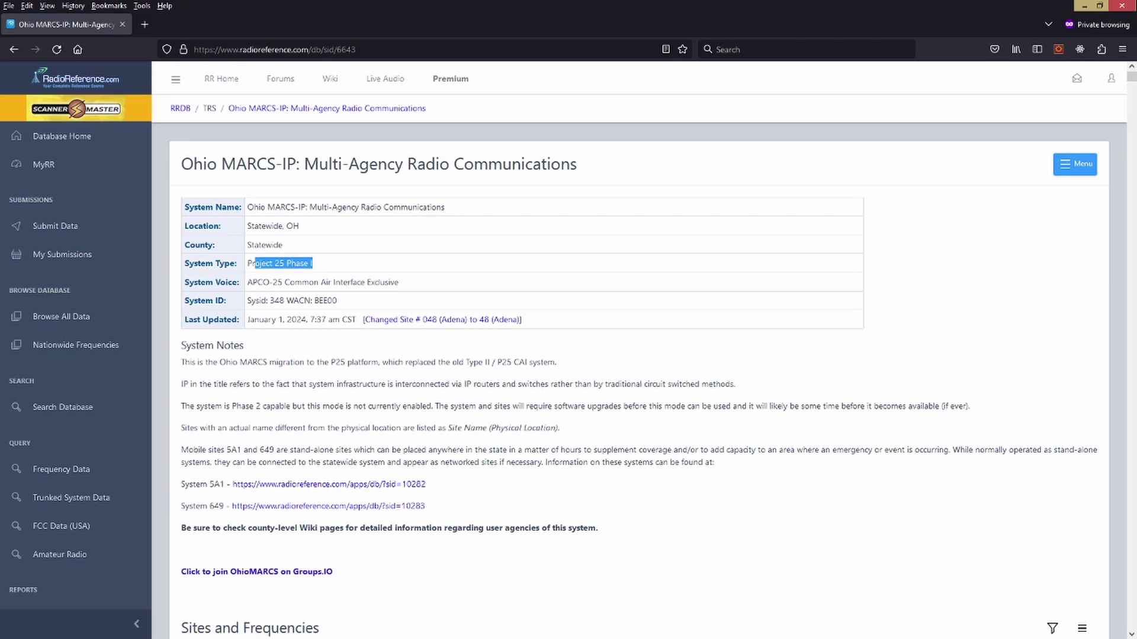
left_click(319, 264)
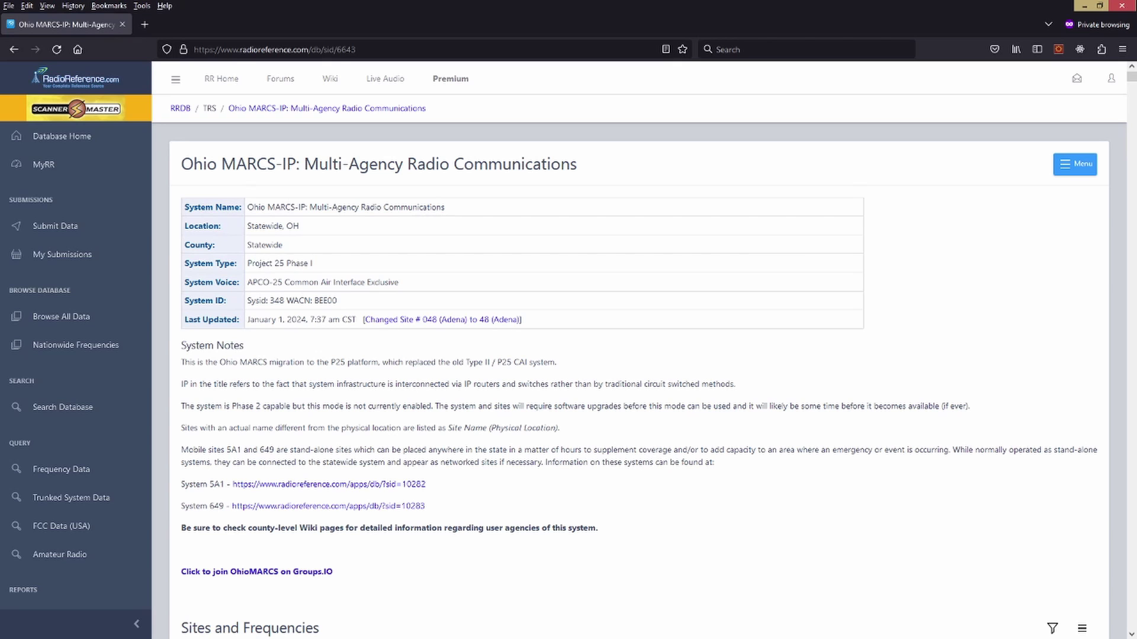
Step: Find "hamilton" on the Ohio MARCS-IP page to locate the Hamilton County entries among the sites and frequencies
scroll(639, 379, "down", 1)
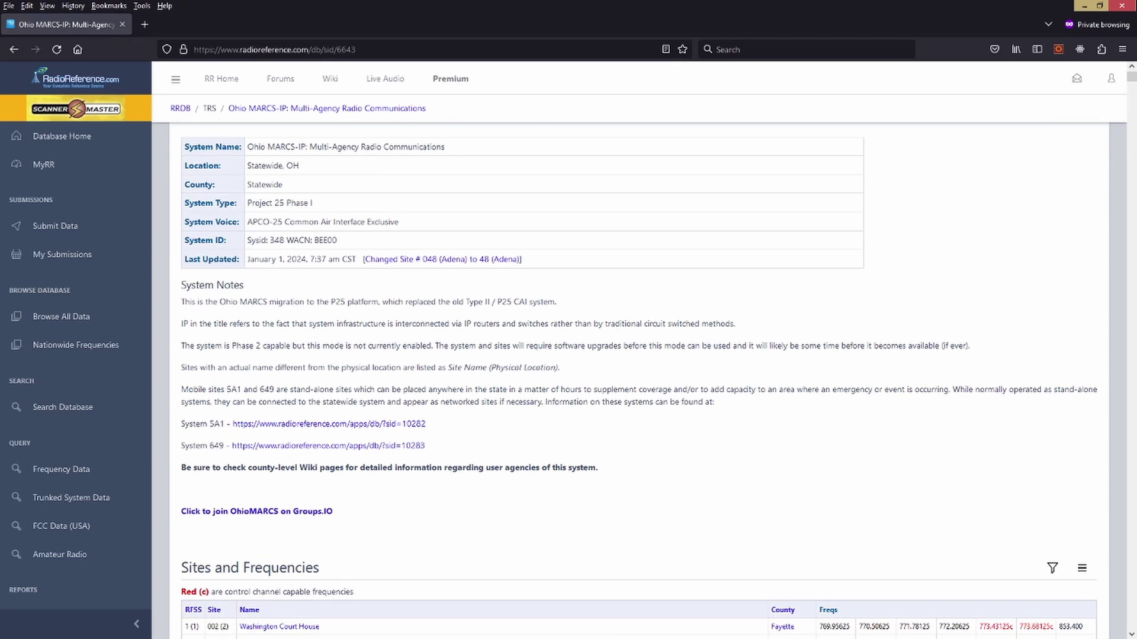
scroll(638, 379, "down", 5)
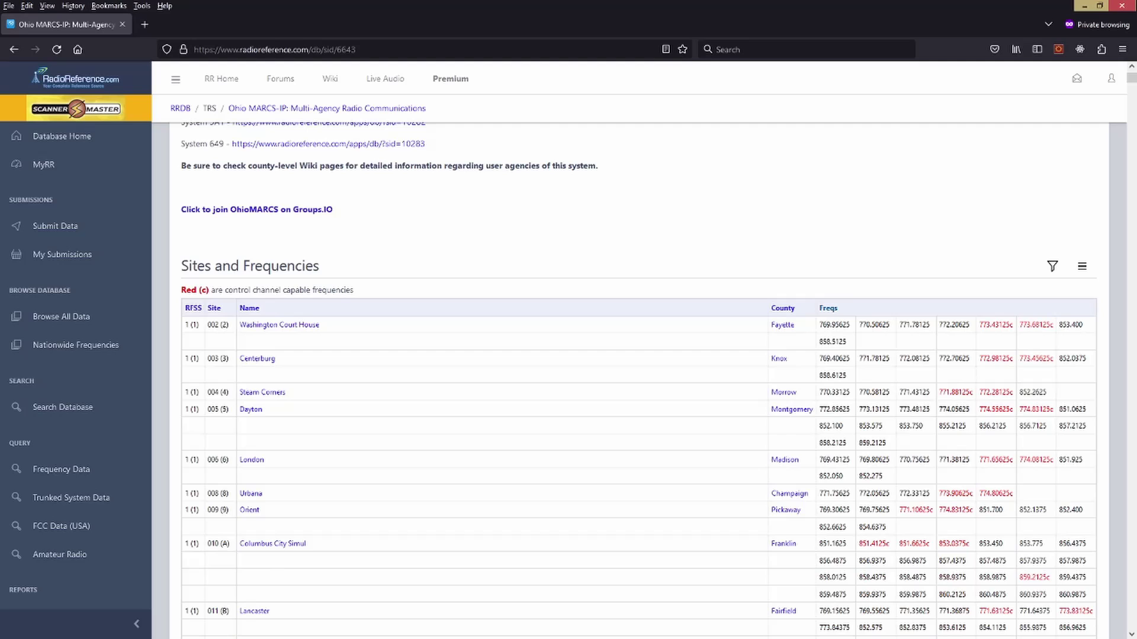
scroll(639, 379, "down", 1)
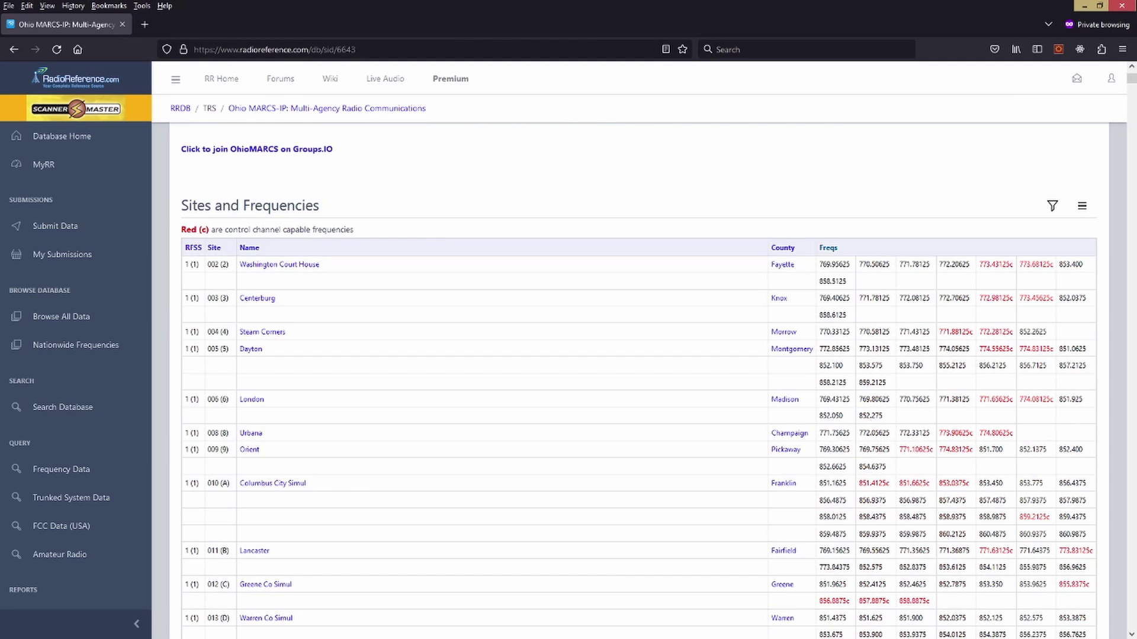
scroll(638, 378, "down", 1)
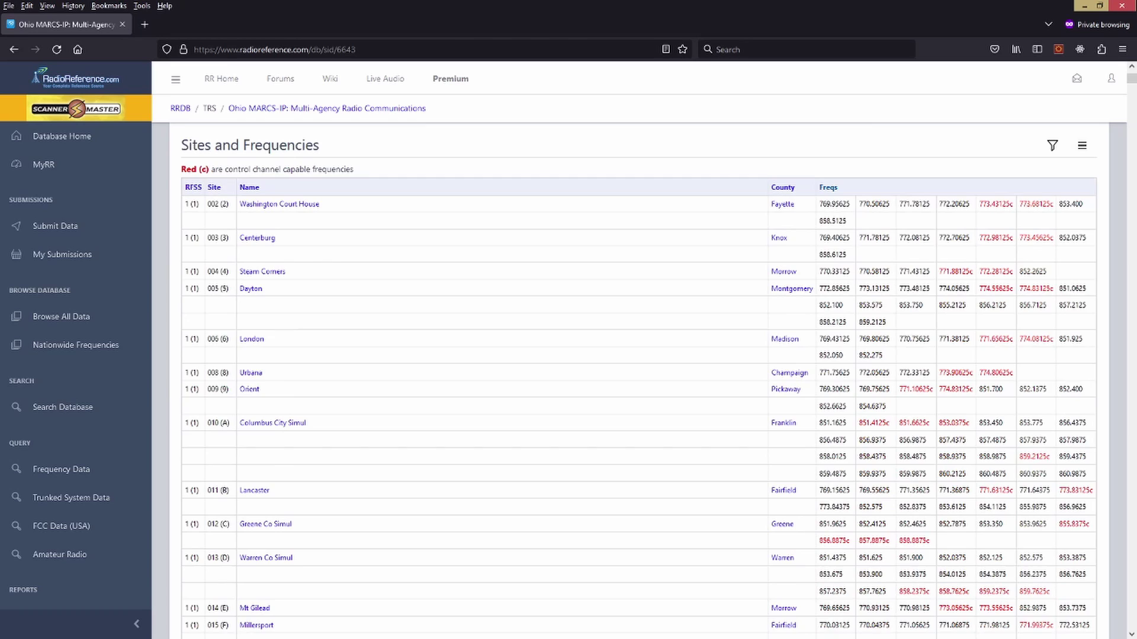
scroll(638, 379, "down", 1)
key("ctrl+f")
type("hamilton")
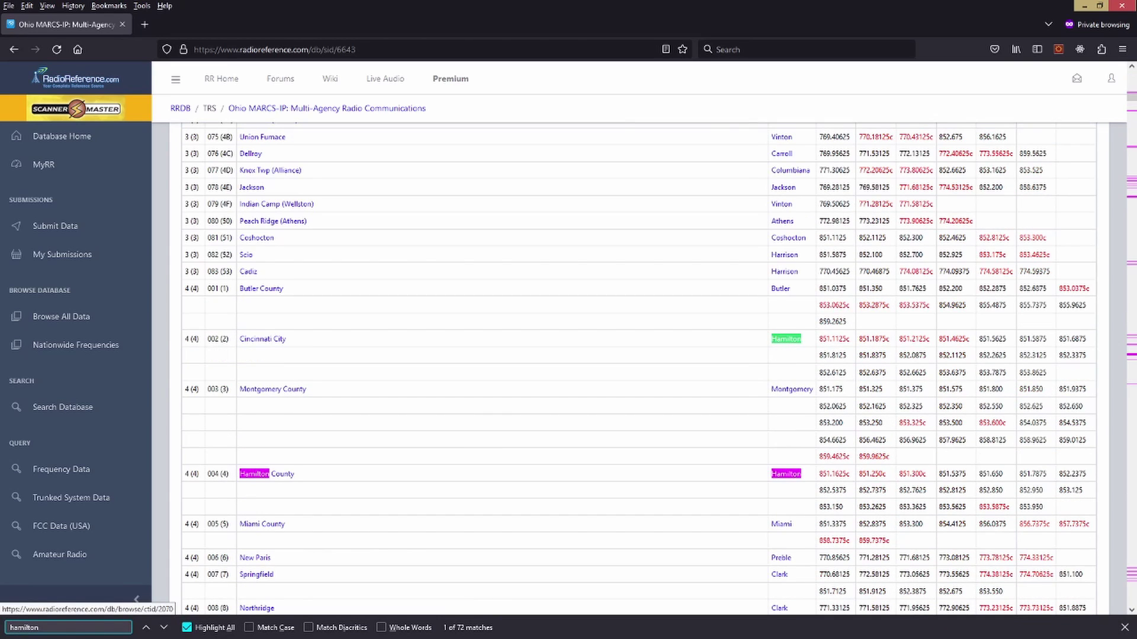
Step: Examine the Hamilton County site's frequencies and the talkgroup list below the sites table
scroll(638, 369, "down", 4)
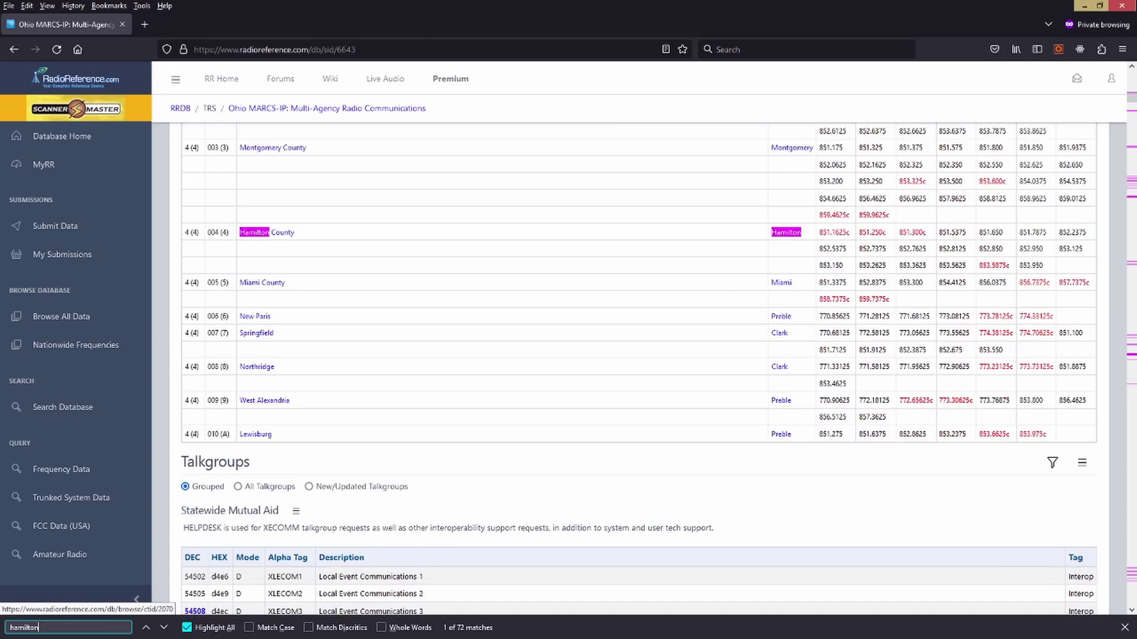
scroll(638, 369, "down", 2)
scroll(639, 368, "up", 1)
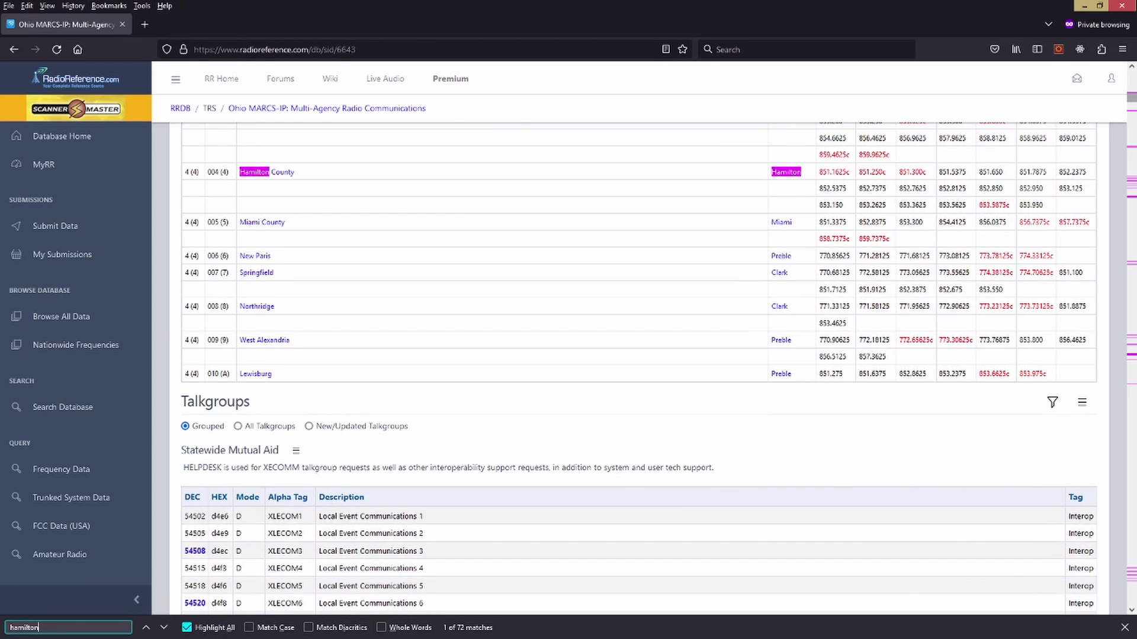
scroll(638, 369, "down", 8)
scroll(638, 368, "up", 11)
scroll(638, 368, "down", 4)
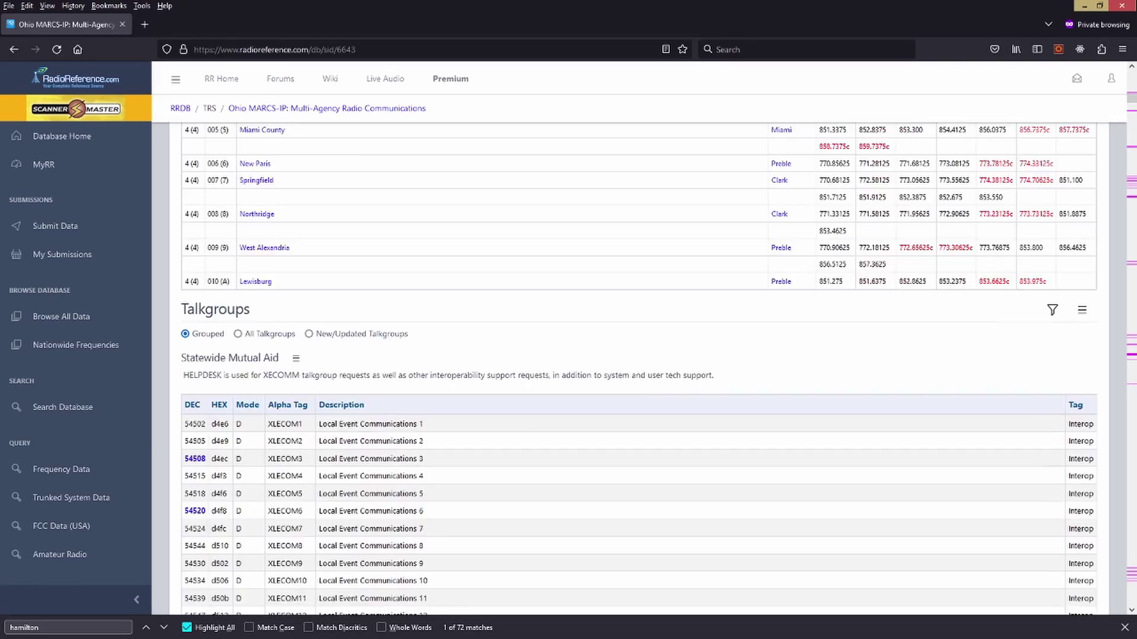
scroll(639, 368, "up", 1)
scroll(638, 368, "down", 1)
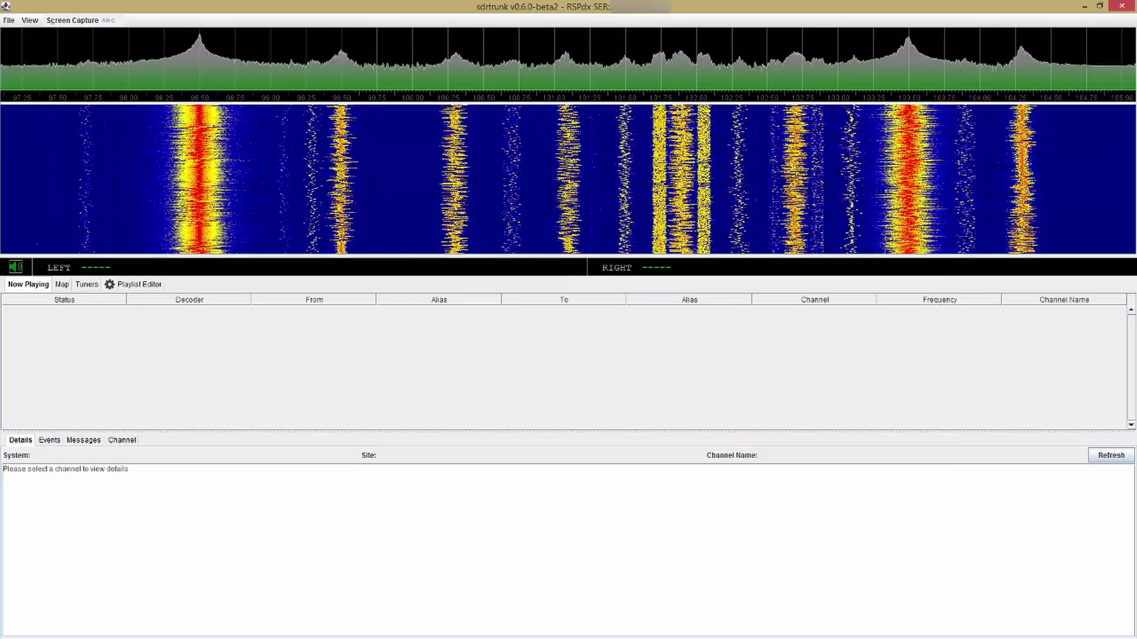
Step: Show the channel configurations in sdrtrunk's Playlist Editor and place the editor over the RadioReference page with the control frequencies uncovered
left_click(133, 285)
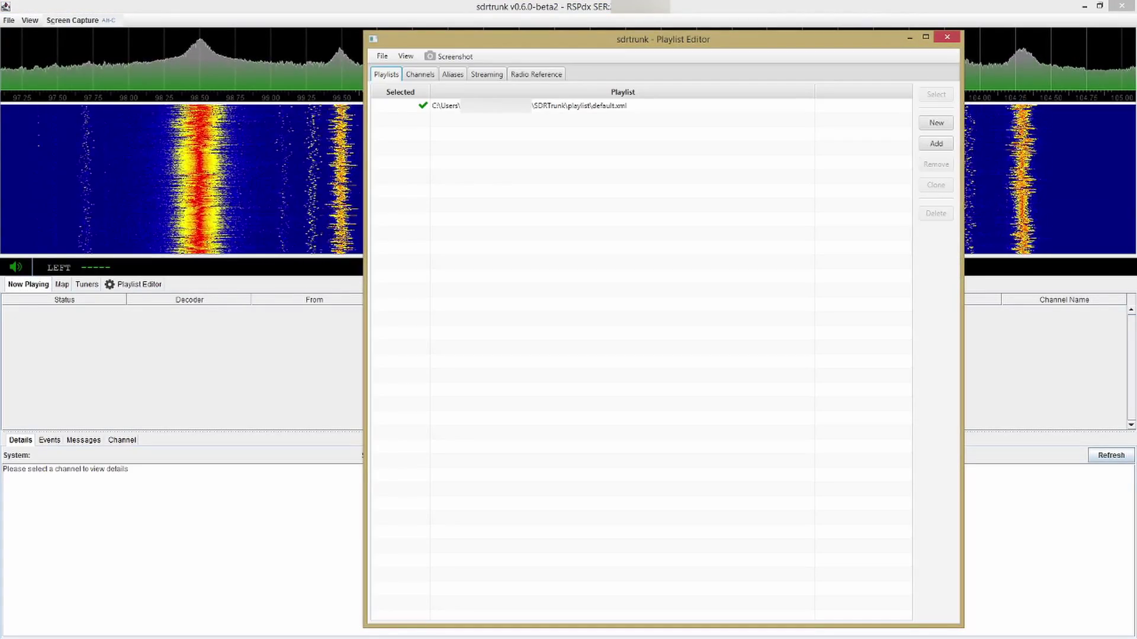
left_click(420, 75)
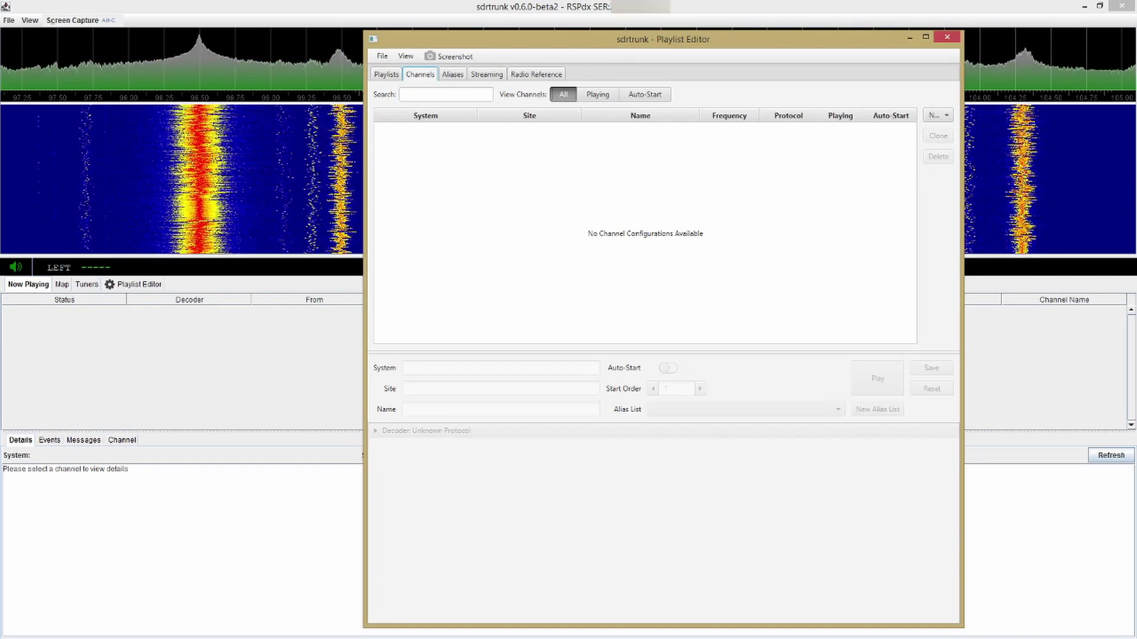
key("alt+Tab")
key("alt+Tab")
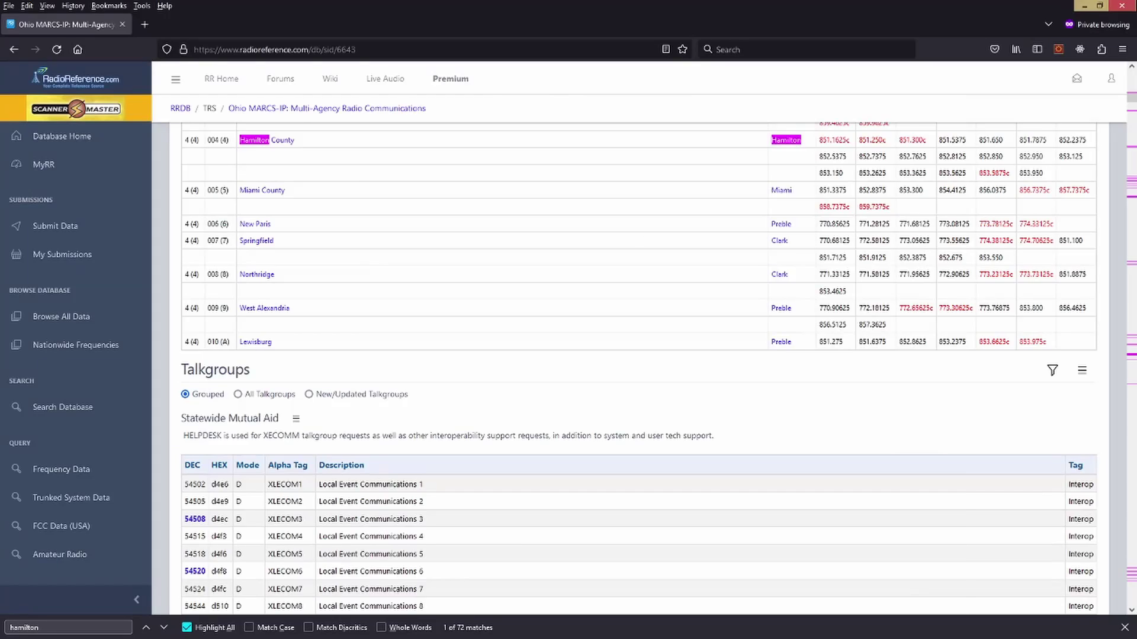
key("alt+Tab")
left_click_drag(663, 39, 468, 40)
left_click_drag(338, 40, 331, 39)
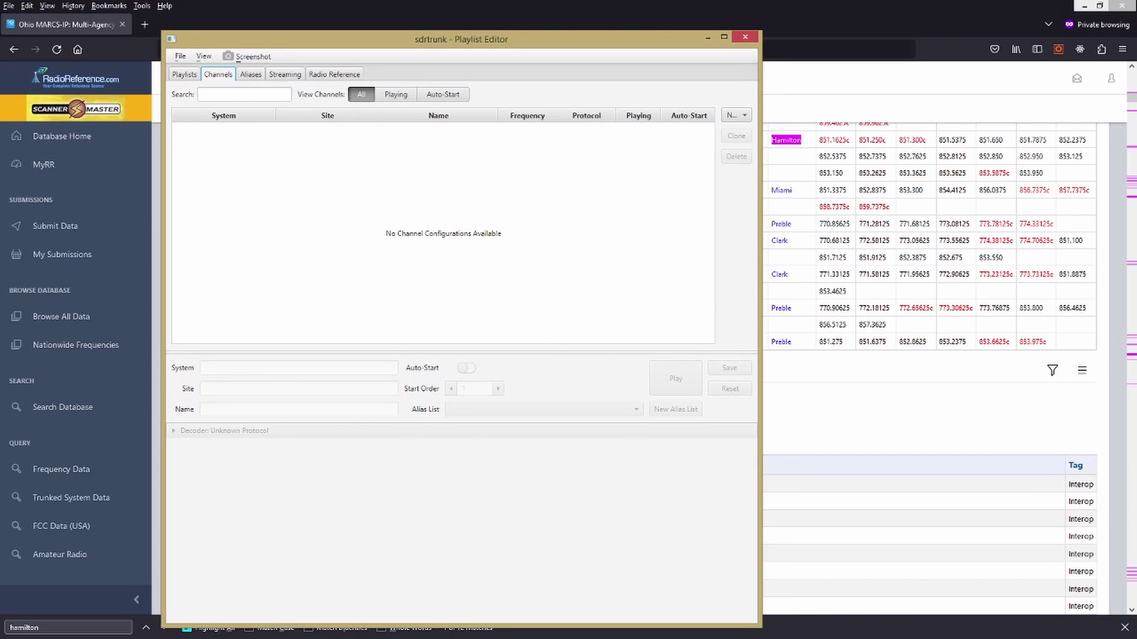
Step: Create a new channel configuration for a P25 Phase 2 trunked system
left_click(736, 115)
mouse_move(743, 267)
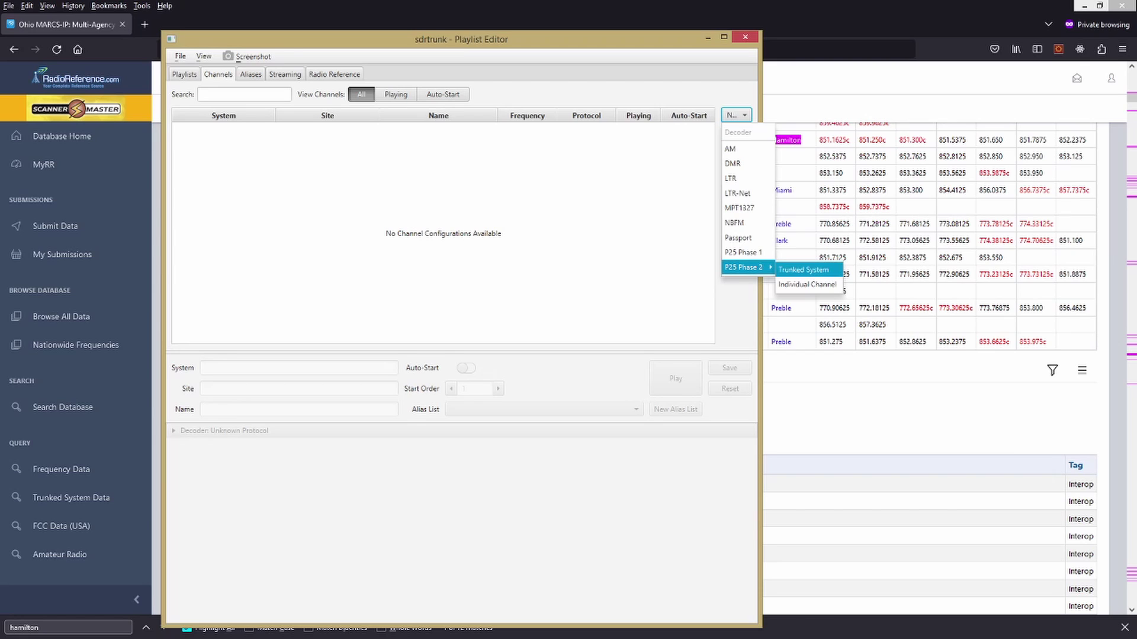
left_click(803, 270)
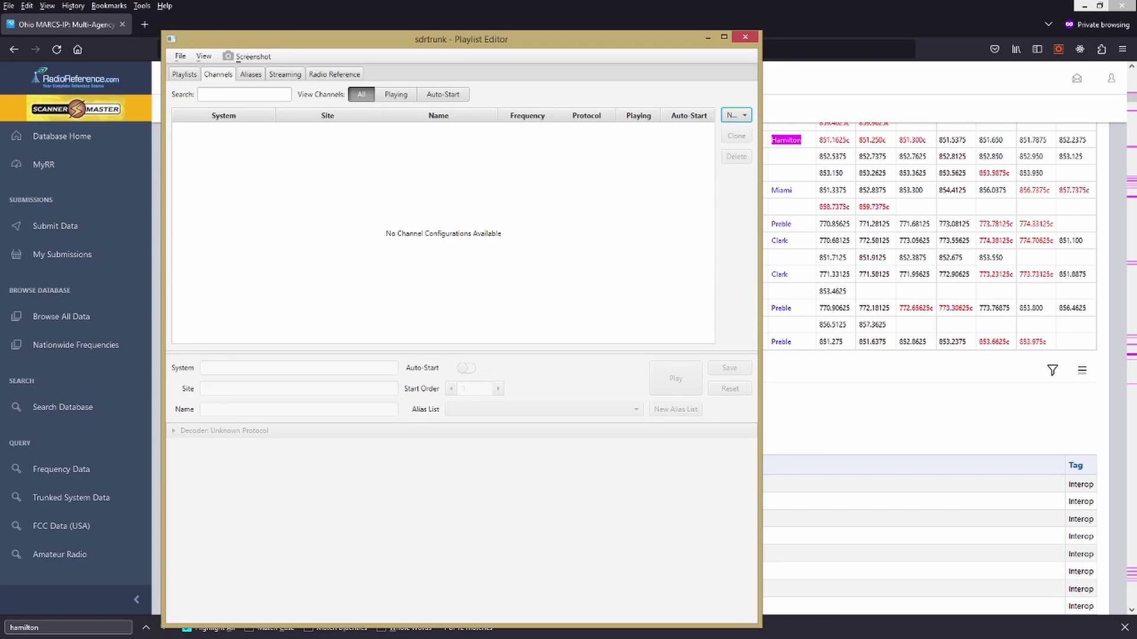
Step: Set the channel's system to Ohio MARCS-IP, its site to Hamilton and its name to Ohio MARCS-IP Hamilton
left_click(299, 368)
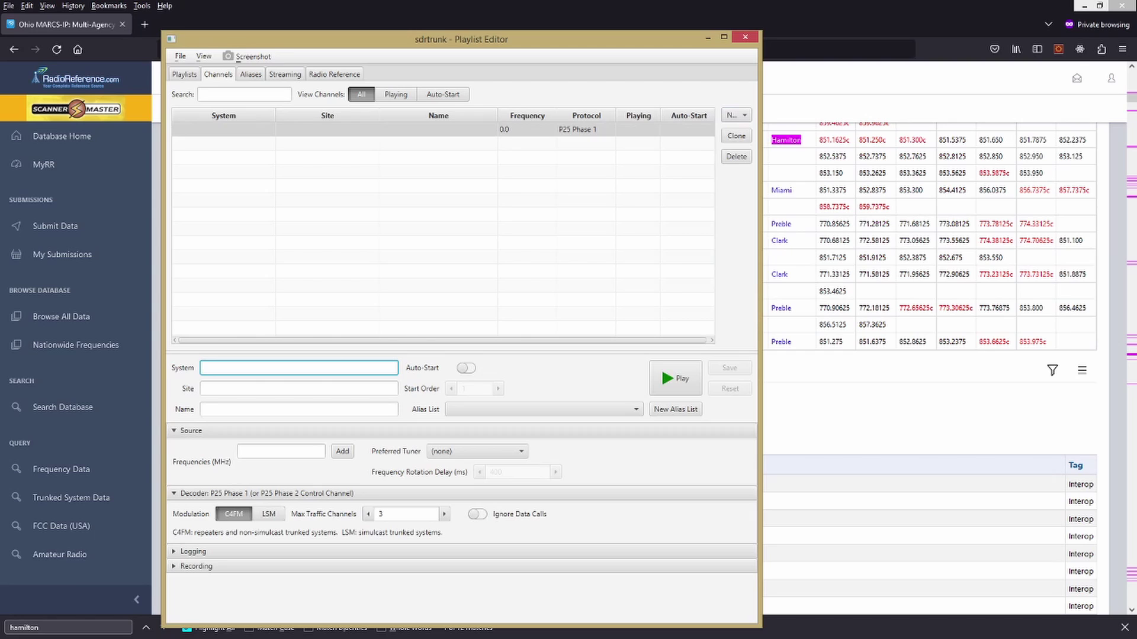
type("Ohio MARC")
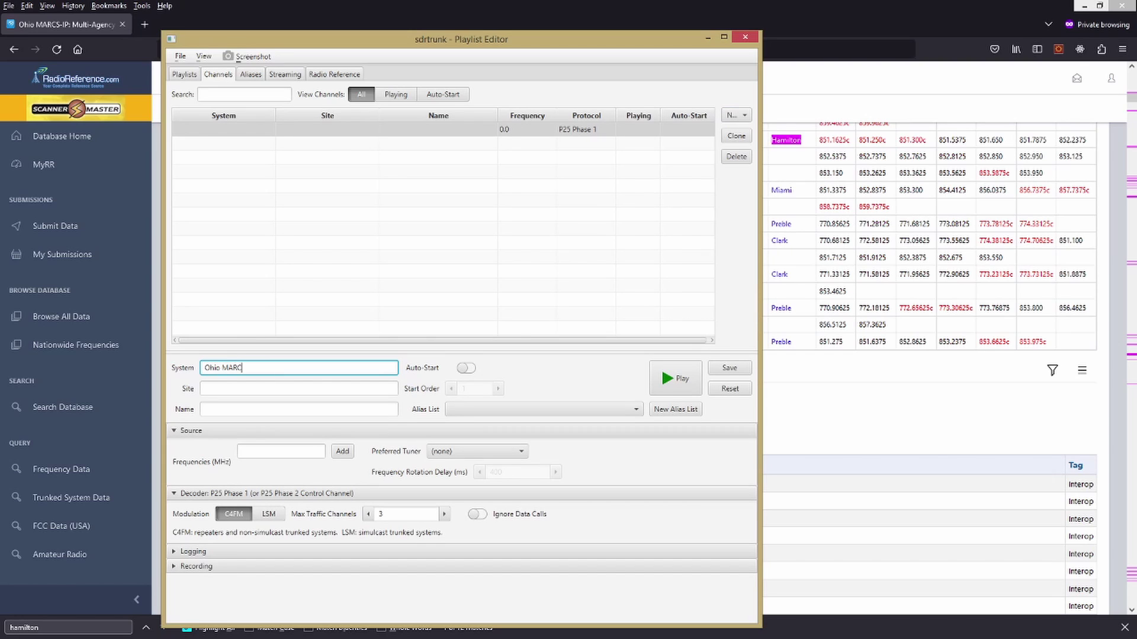
type("S-IP")
left_click(299, 389)
type("Hamilton")
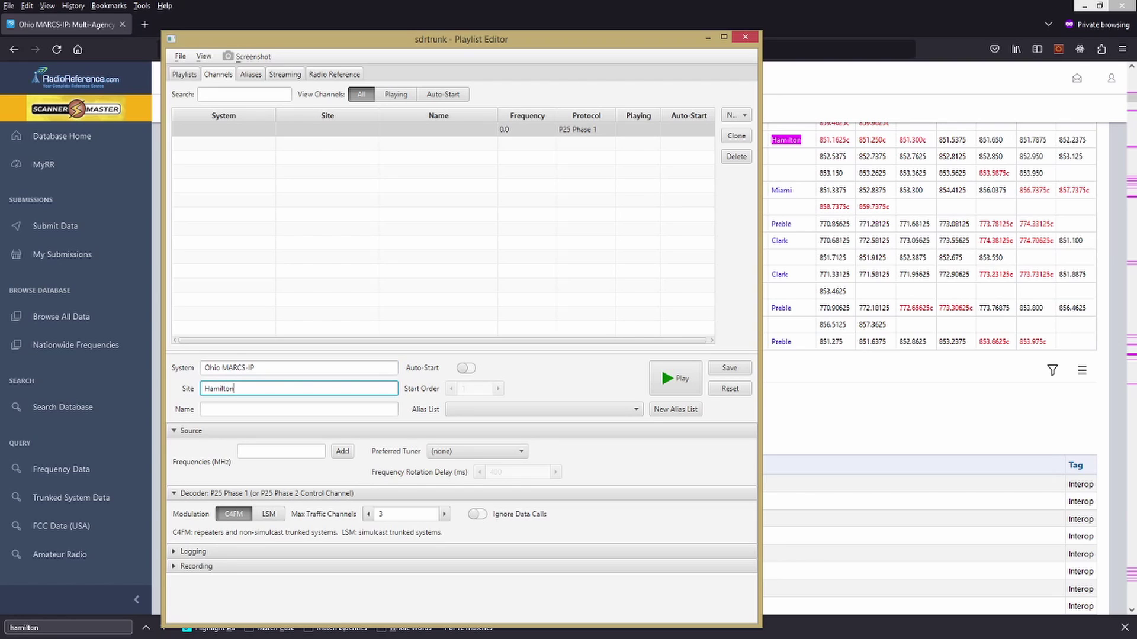
left_click(298, 409)
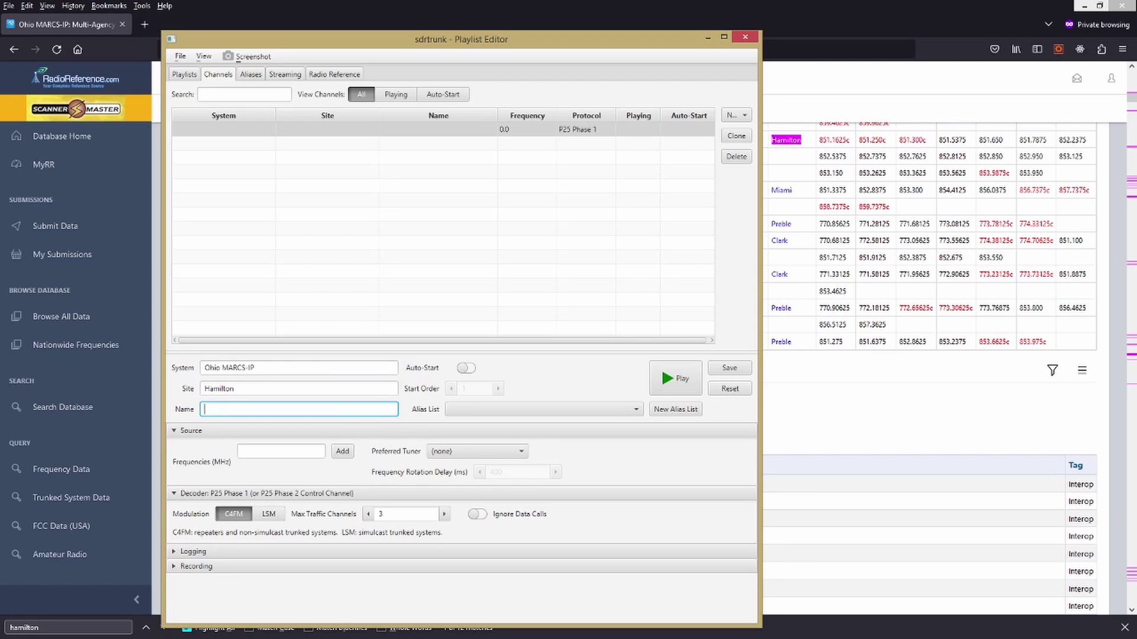
type("Ohio MARCS-IP Hamilton")
Step: Enter the source frequencies 851.1625, 851.25 and 851.3 MHz for the channel and save the configuration
left_click(281, 451)
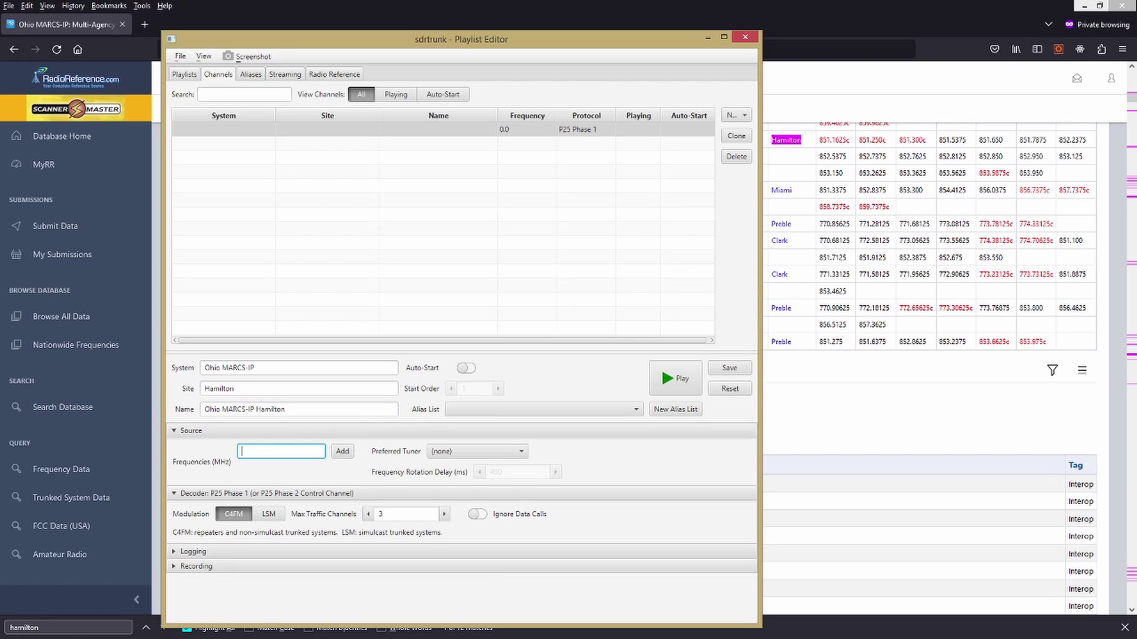
type("851.1625")
key("Return")
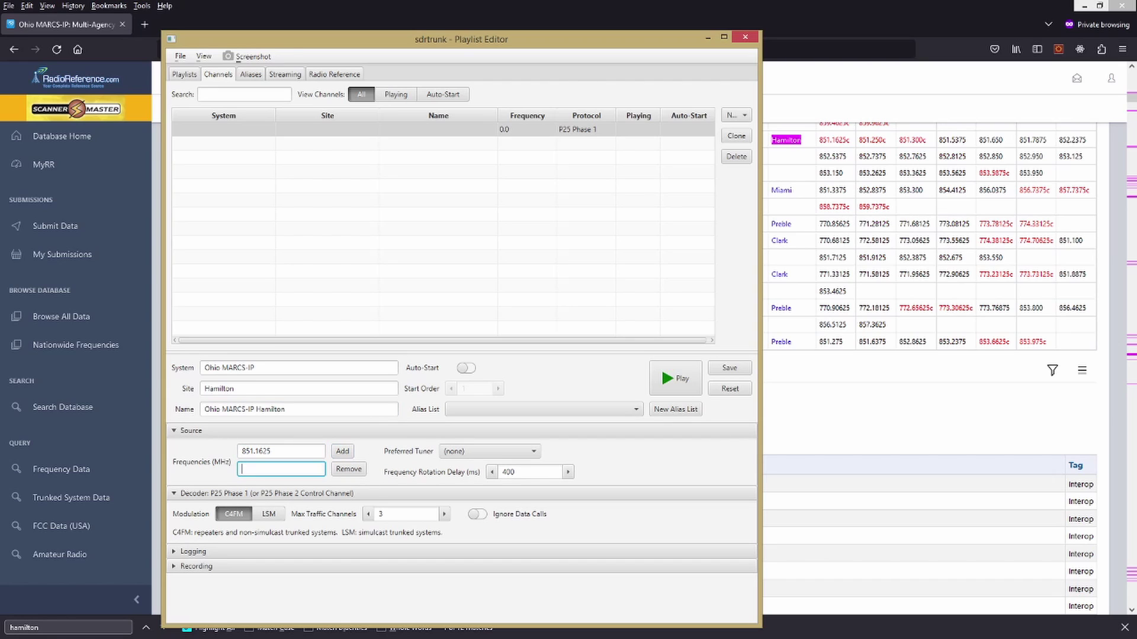
type("851.250")
key("Return")
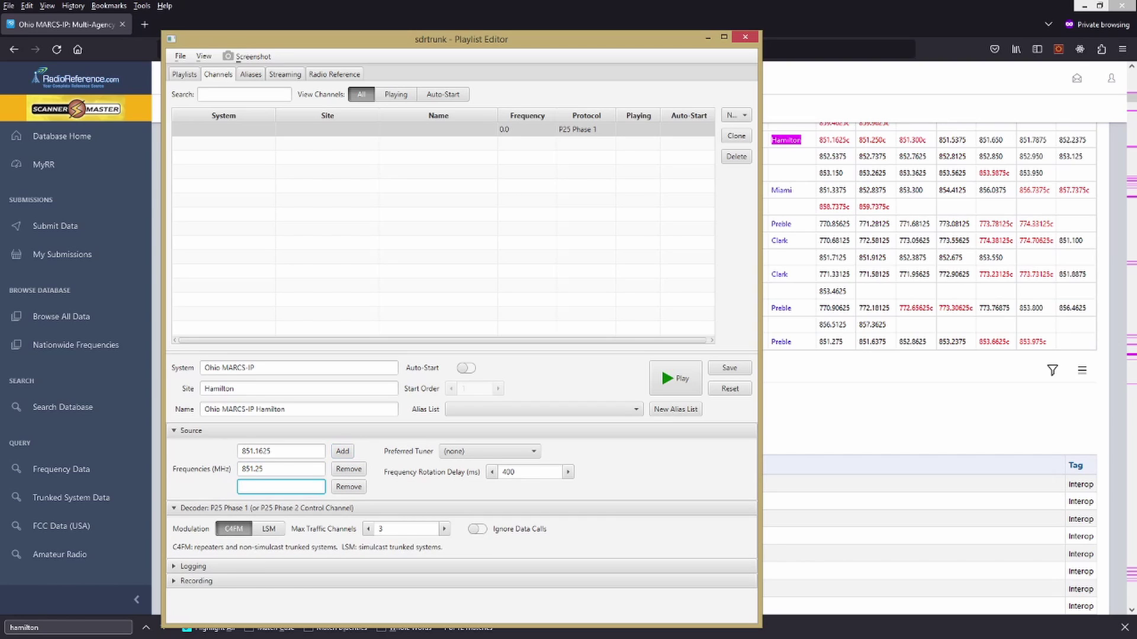
type("851.300")
left_click(729, 368)
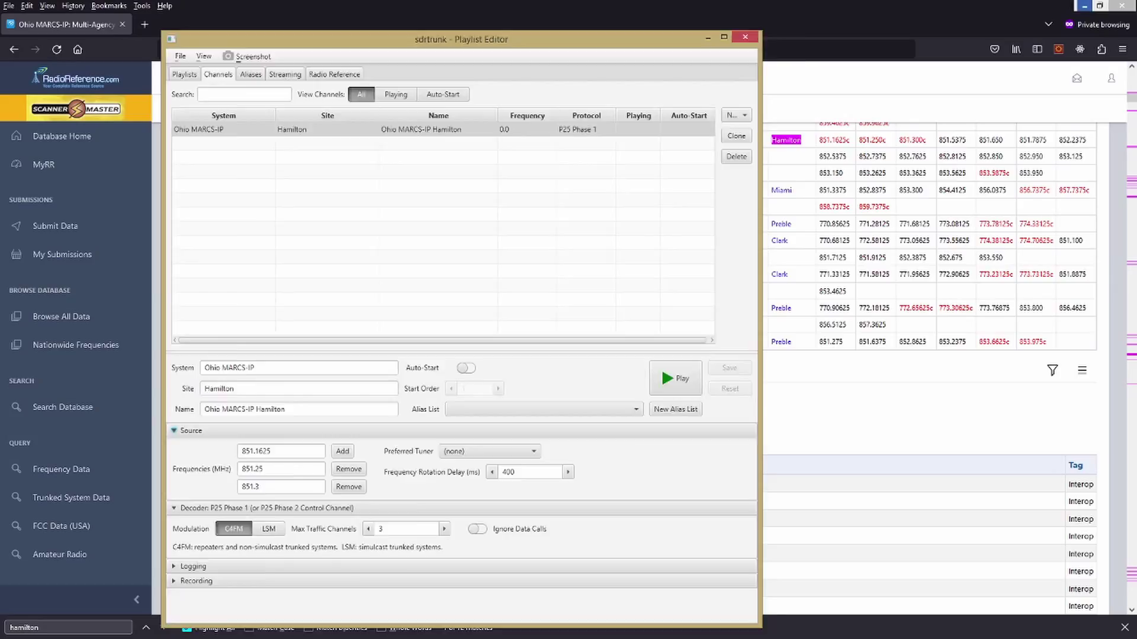
Step: Minimize the browser and reposition the Playlist Editor over the main sdrtrunk window
left_click(1084, 6)
left_click_drag(569, 40, 701, 17)
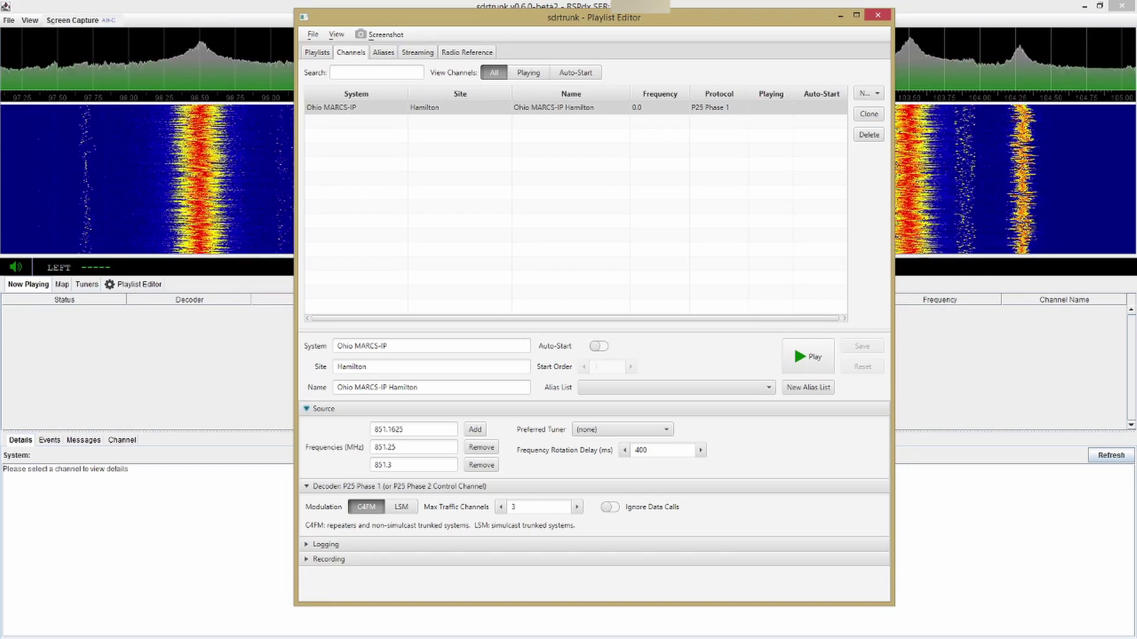
Step: Test playback of the Ohio MARCS-IP Hamilton channel, stop it, and examine the spectrum display behind the Playlist Editor
left_click(809, 356)
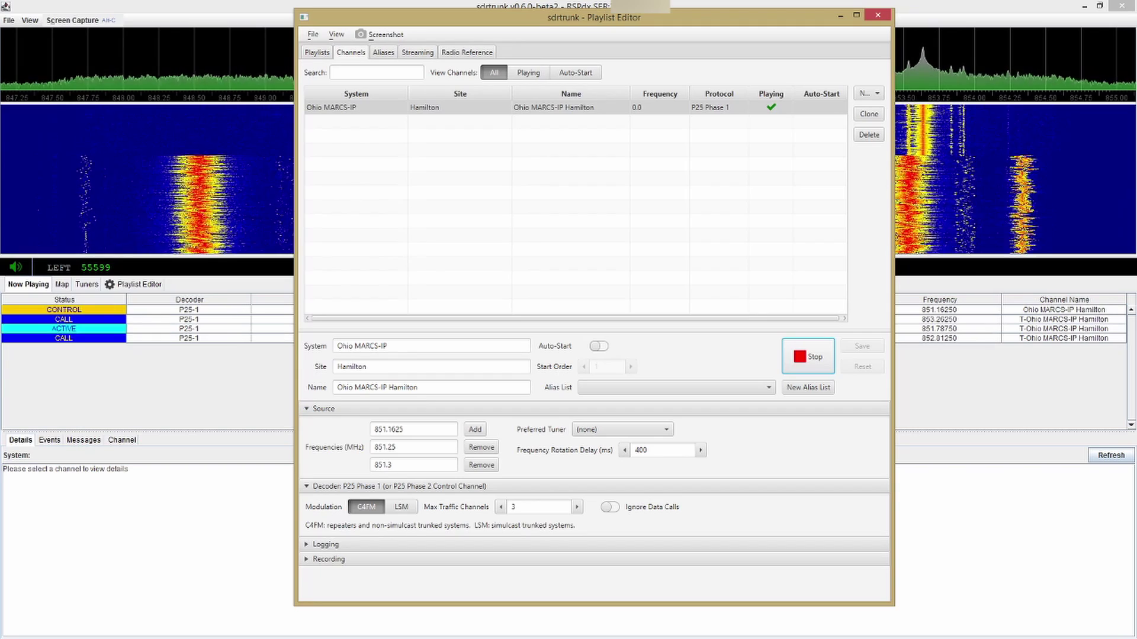
left_click(808, 356)
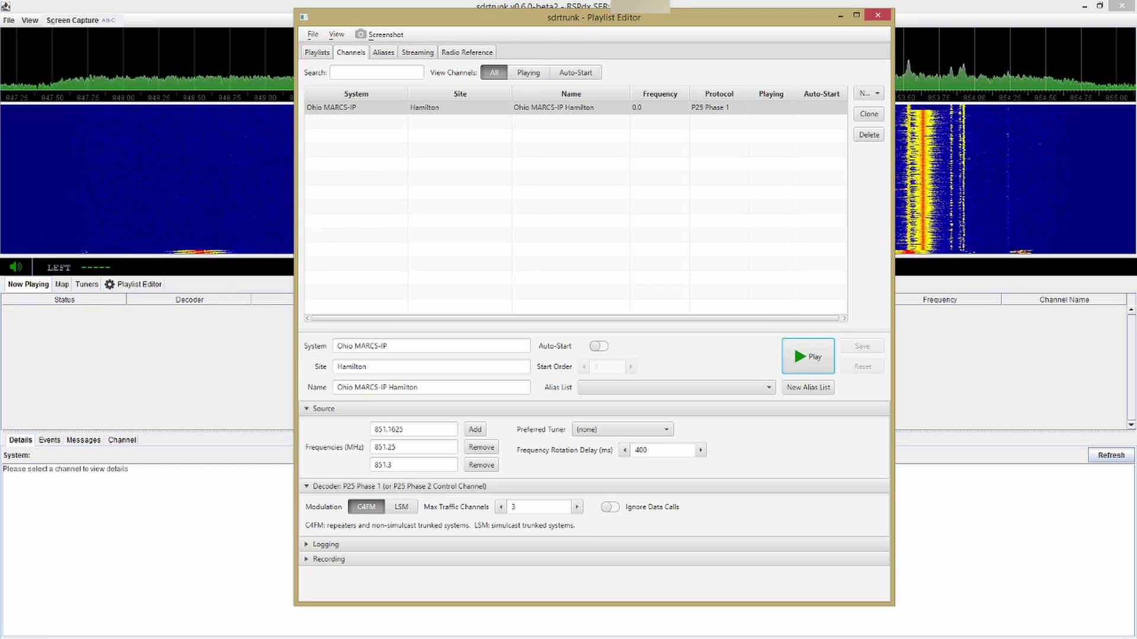
left_click_drag(651, 17, 613, 315)
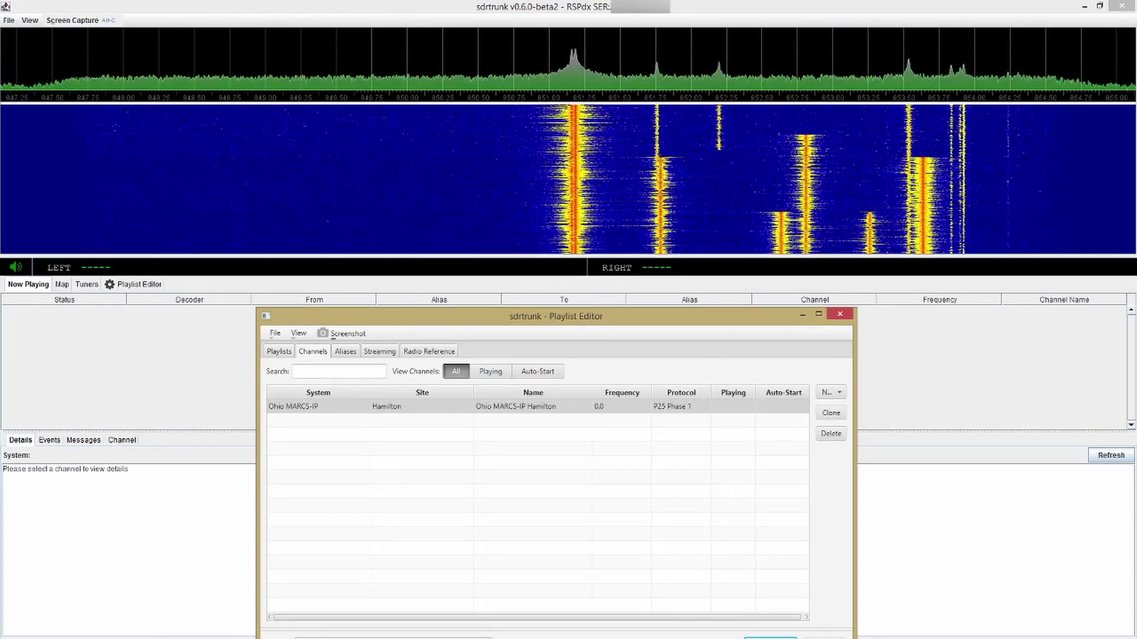
left_click_drag(614, 315, 608, 284)
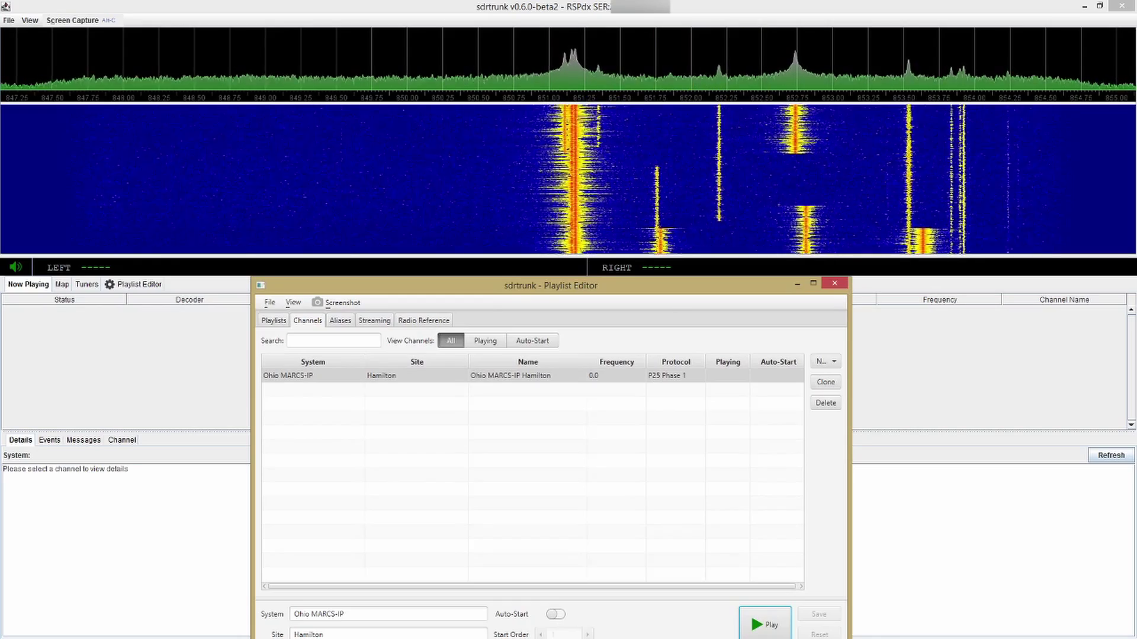
left_click_drag(616, 286, 624, 187)
left_click_drag(759, 188, 755, 29)
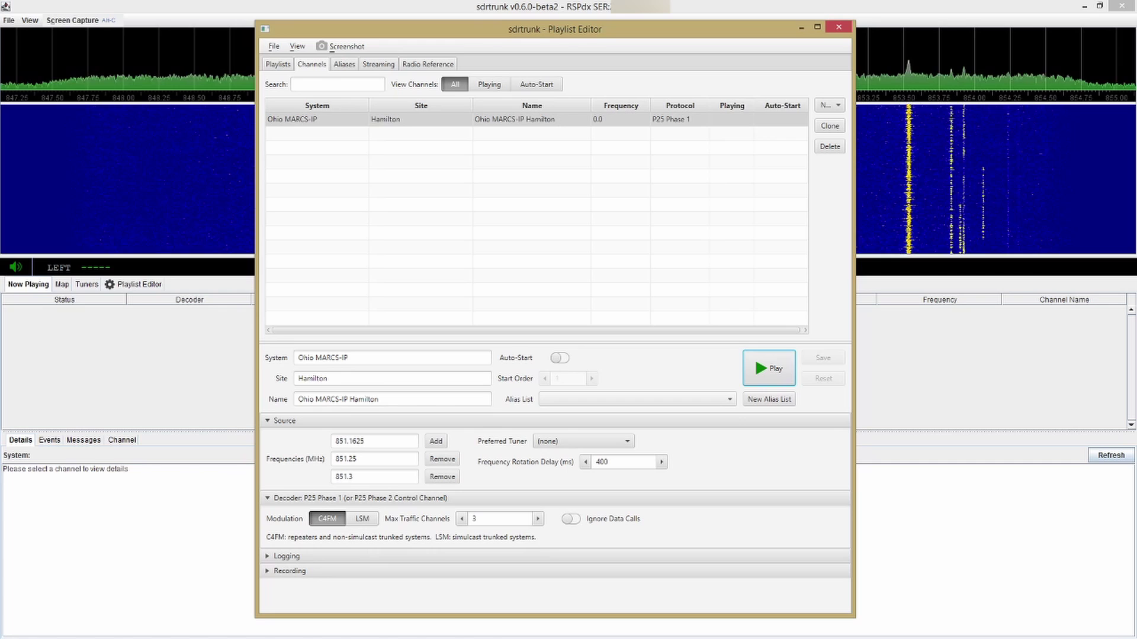
Step: Create a new alias list named HamCo Aliases for the Ohio MARCS-IP Hamilton channel and save the channel configuration
left_click(637, 399)
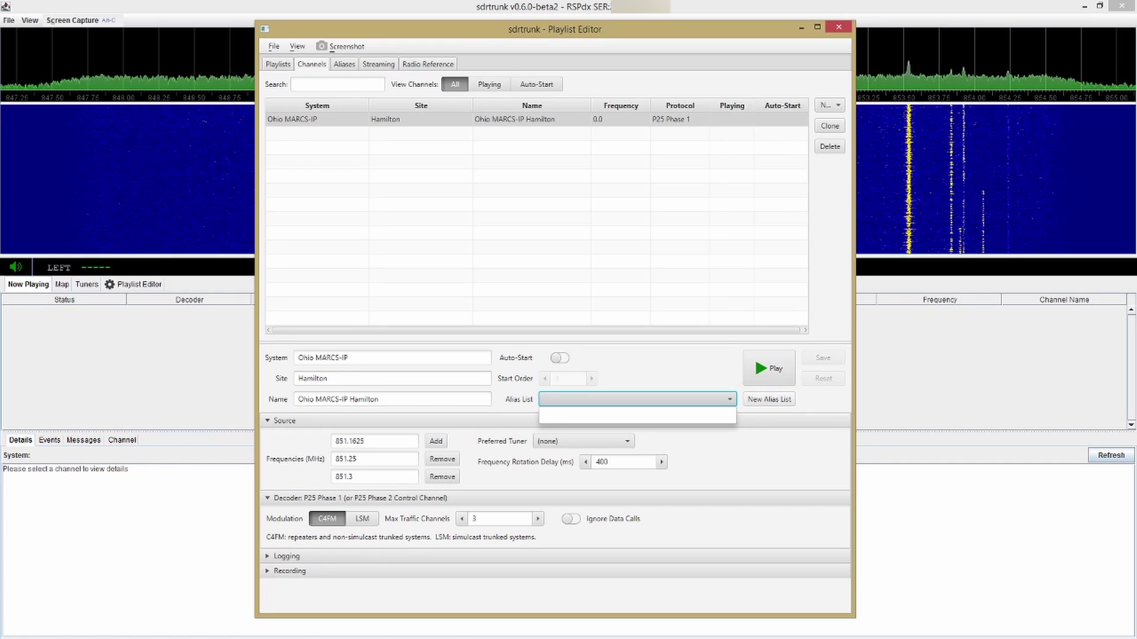
left_click(769, 399)
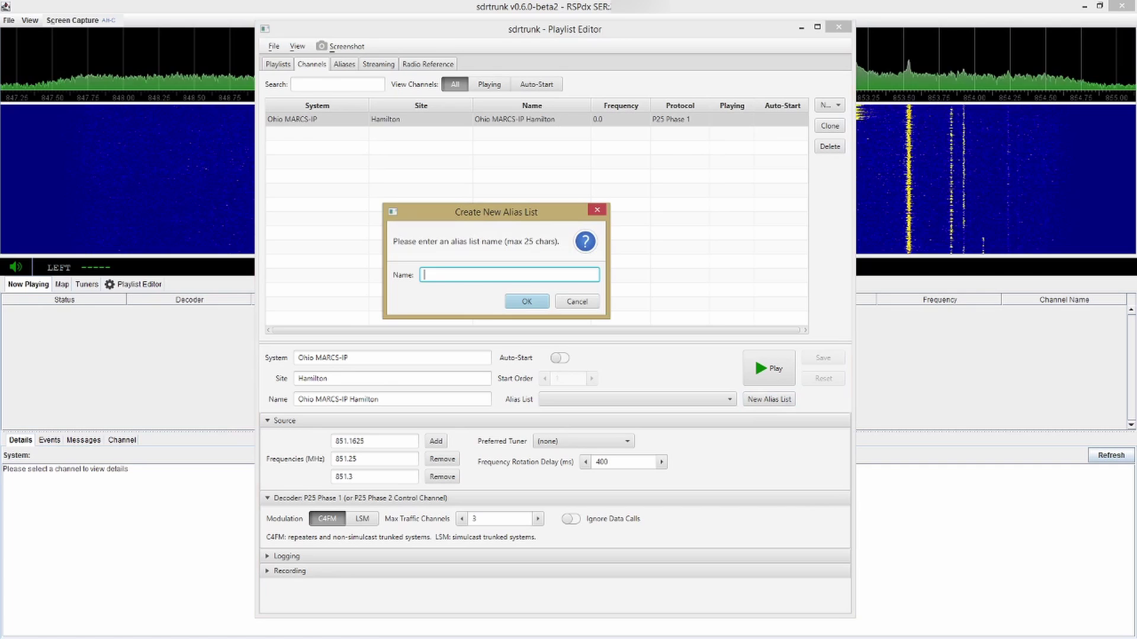
type("HamCo")
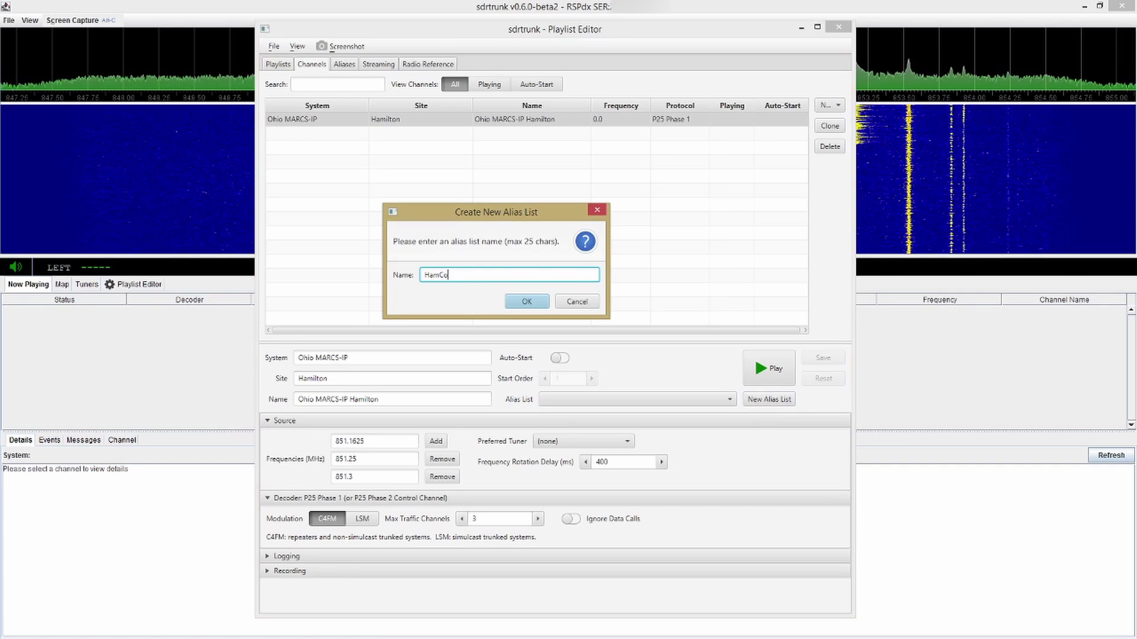
type(" Aliases")
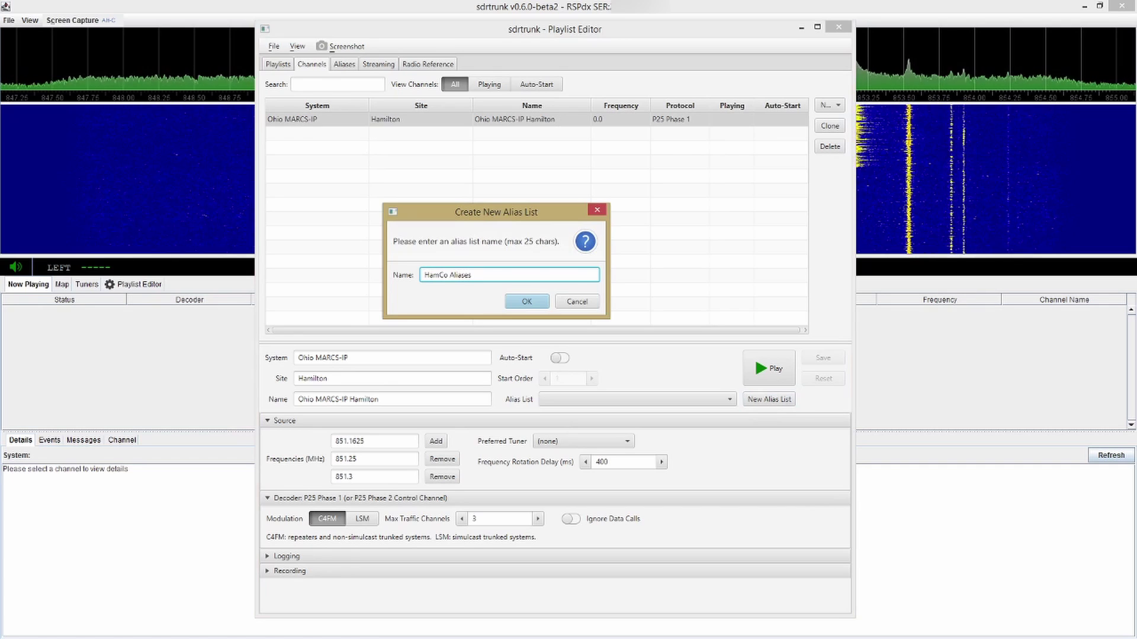
key("Return")
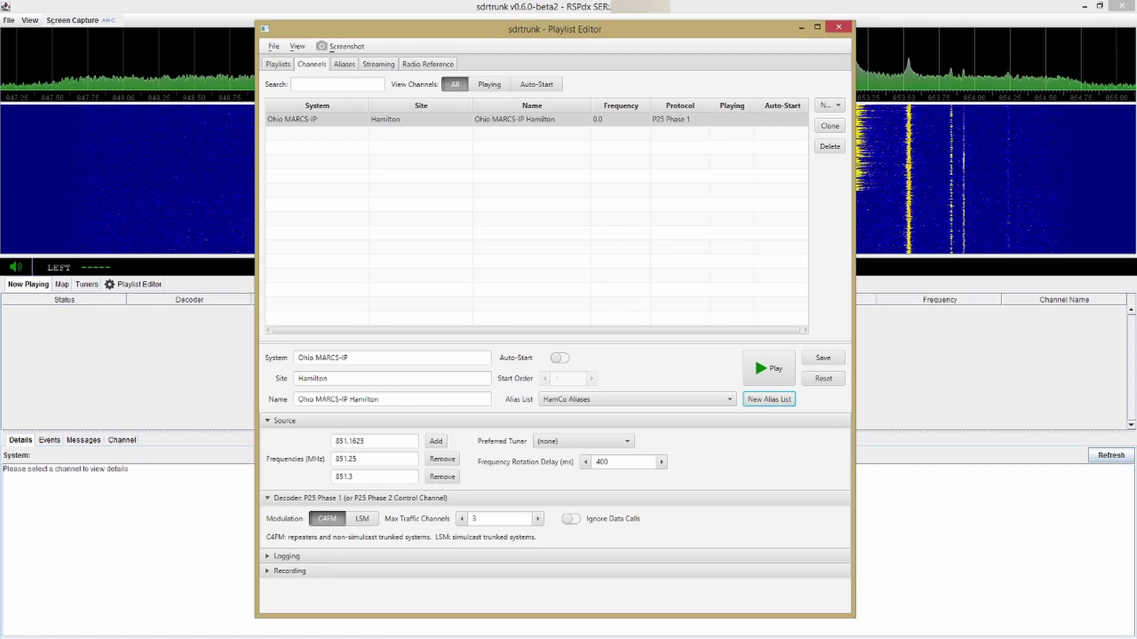
left_click(823, 358)
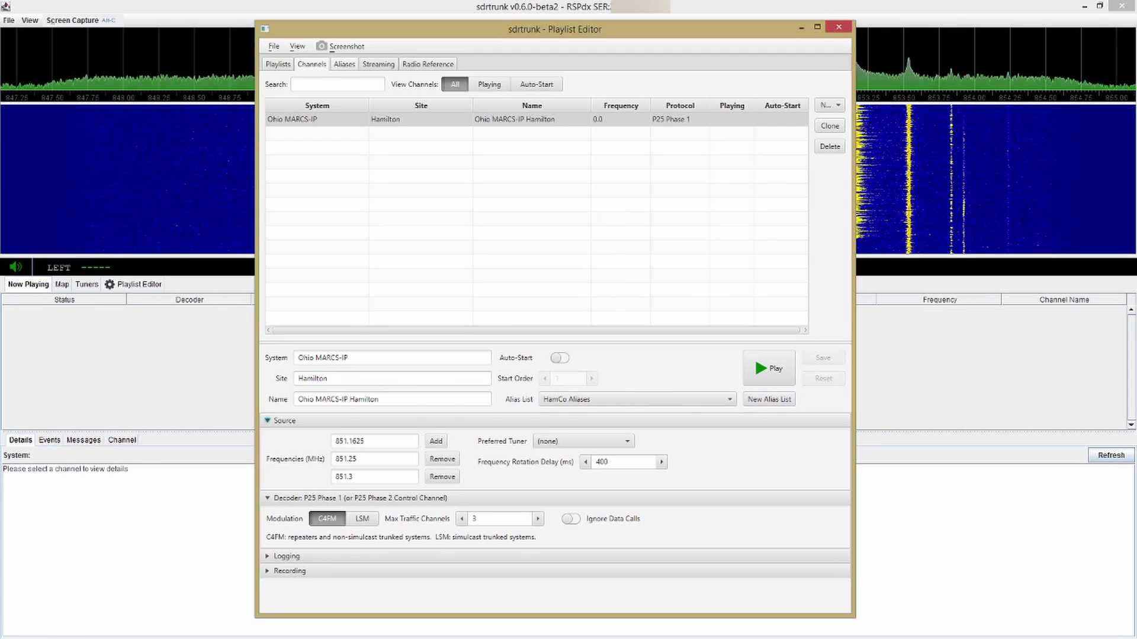
Step: Open the alias editor and select HamCo Aliases as the alias list
left_click(344, 64)
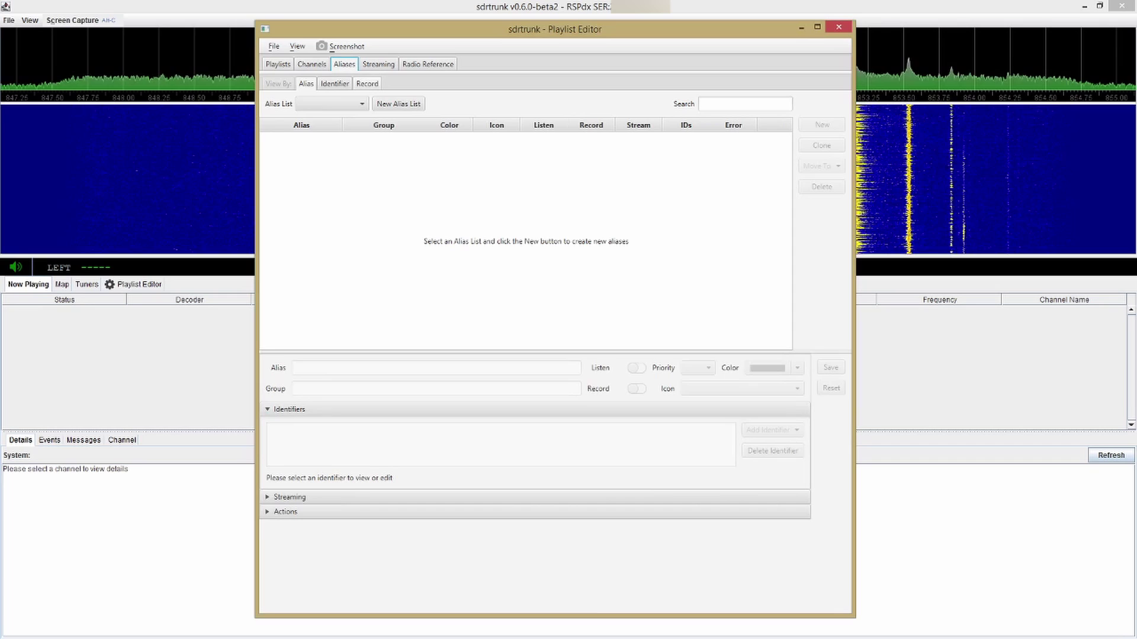
left_click(355, 104)
left_click(331, 135)
key("Return")
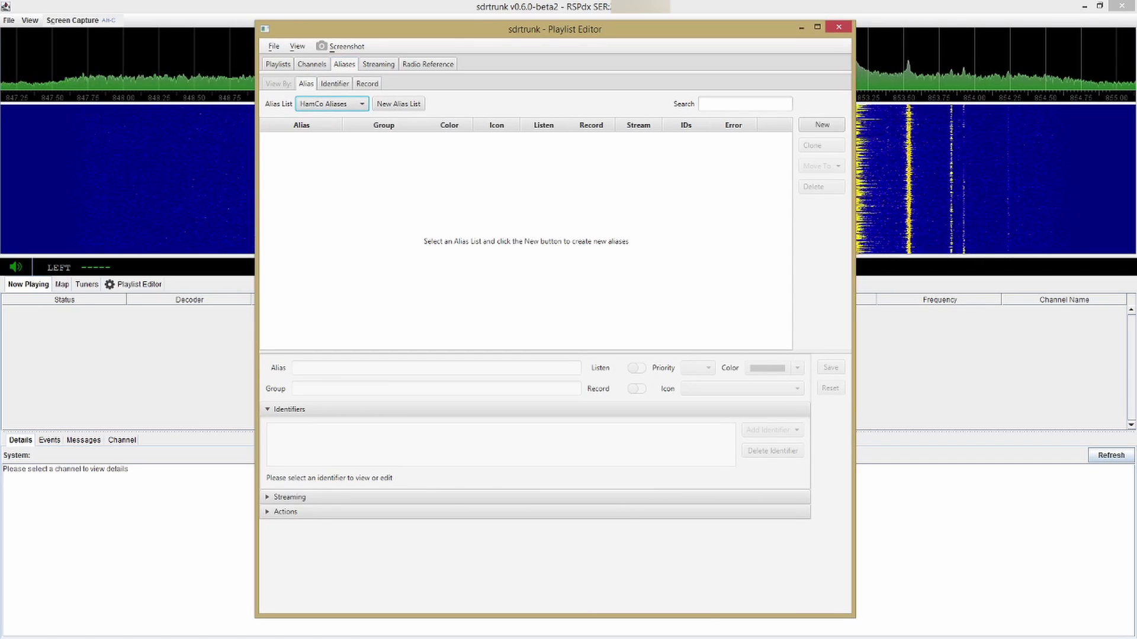
Step: Switch to the browser and examine the Ohio MARCS-IP talkgroup tables on the RadioReference page
left_click(526, 237)
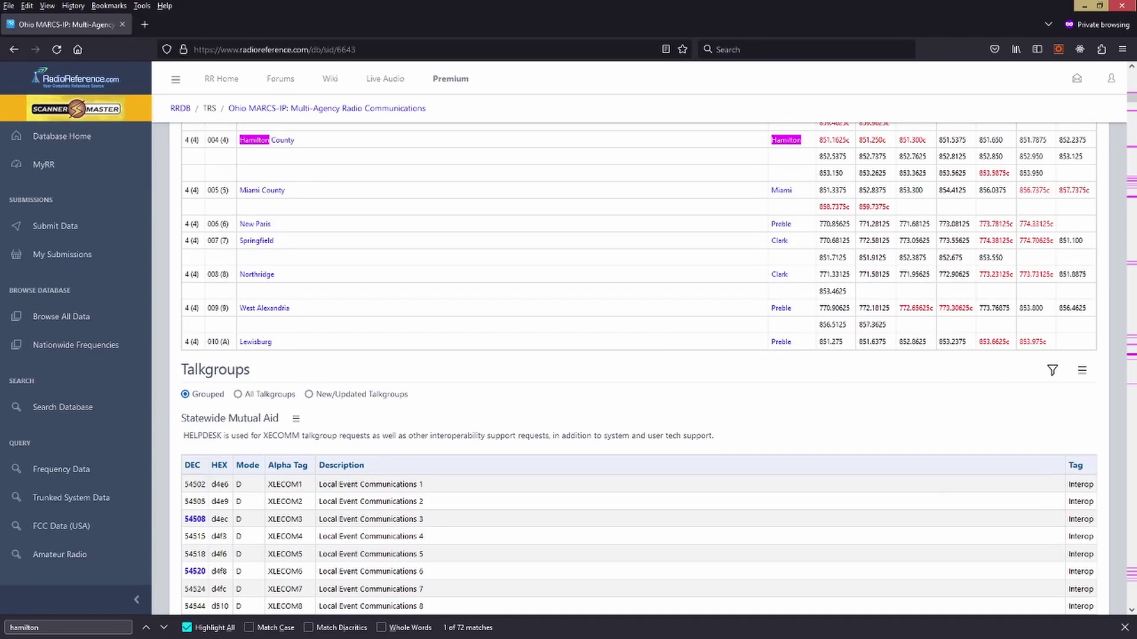
scroll(638, 367, "down", 1)
scroll(638, 367, "down", 4)
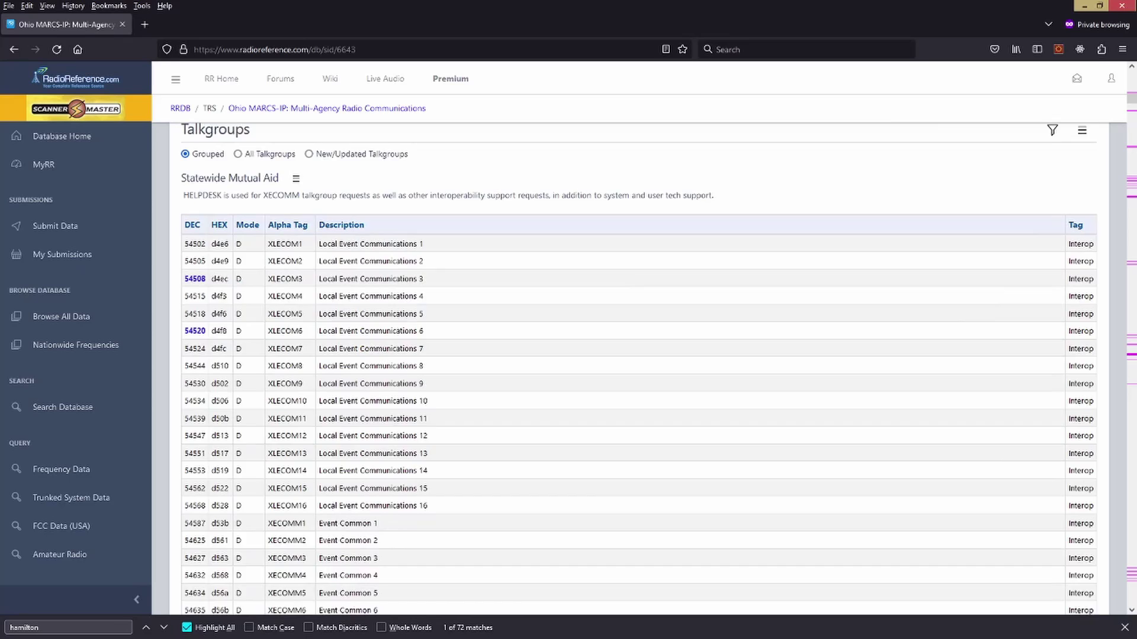
scroll(638, 368, "up", 1)
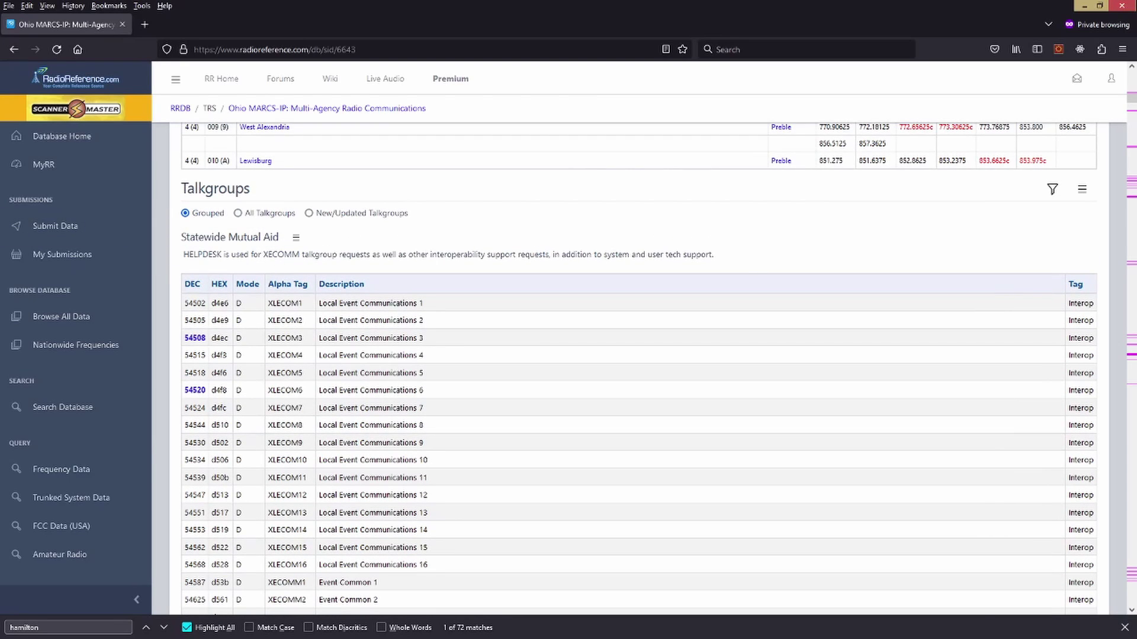
scroll(690, 237, "up", 5)
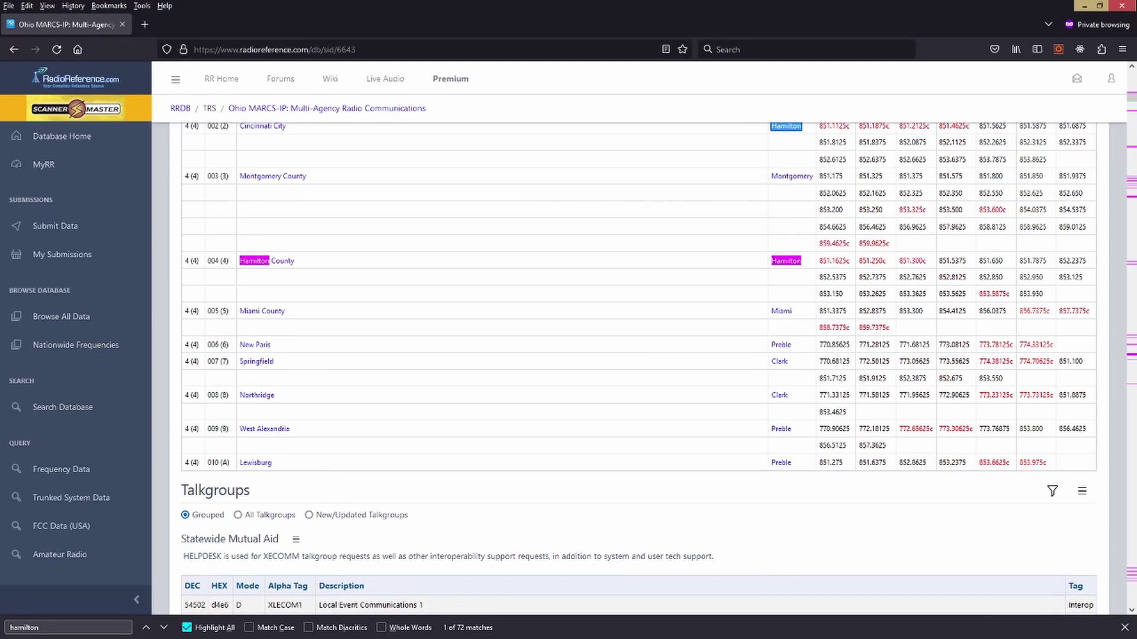
scroll(638, 367, "down", 6)
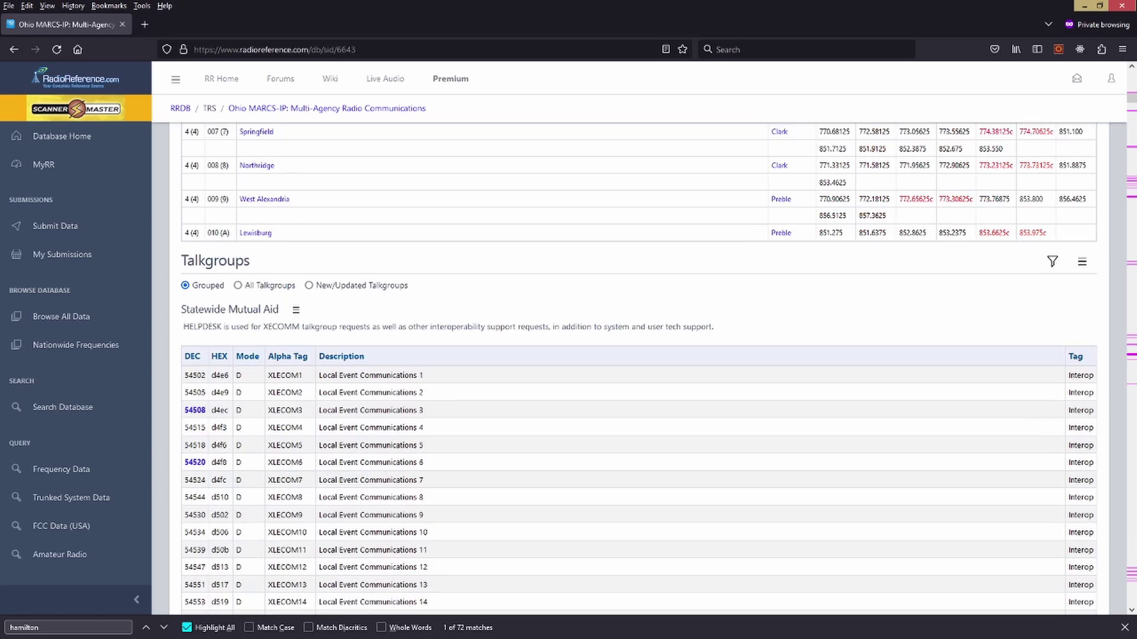
scroll(638, 367, "down", 1)
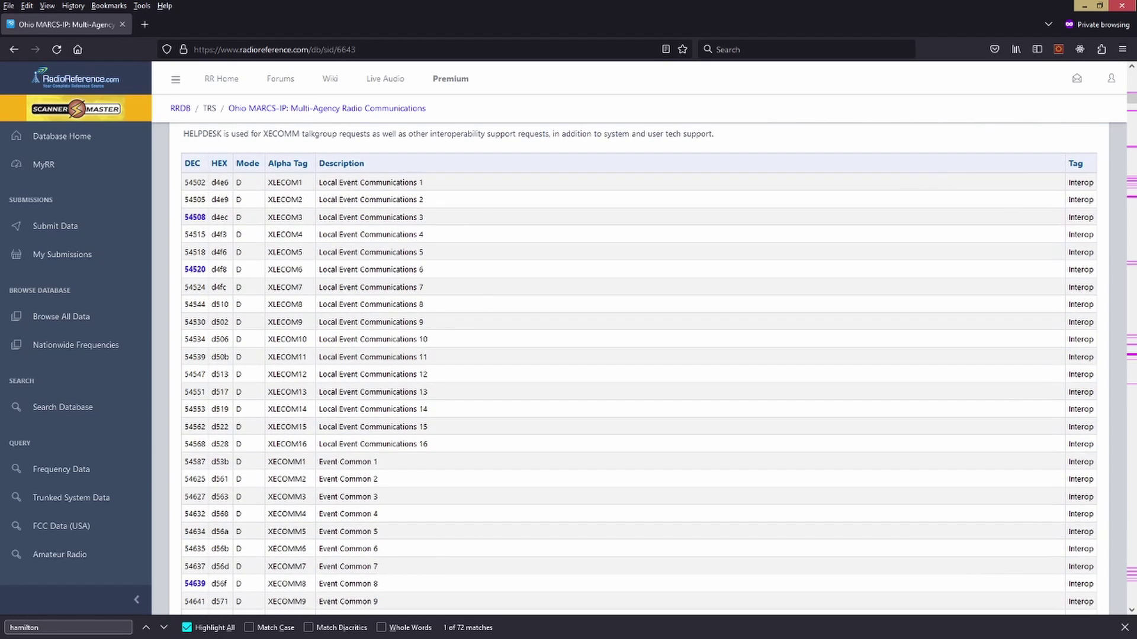
scroll(639, 368, "down", 10)
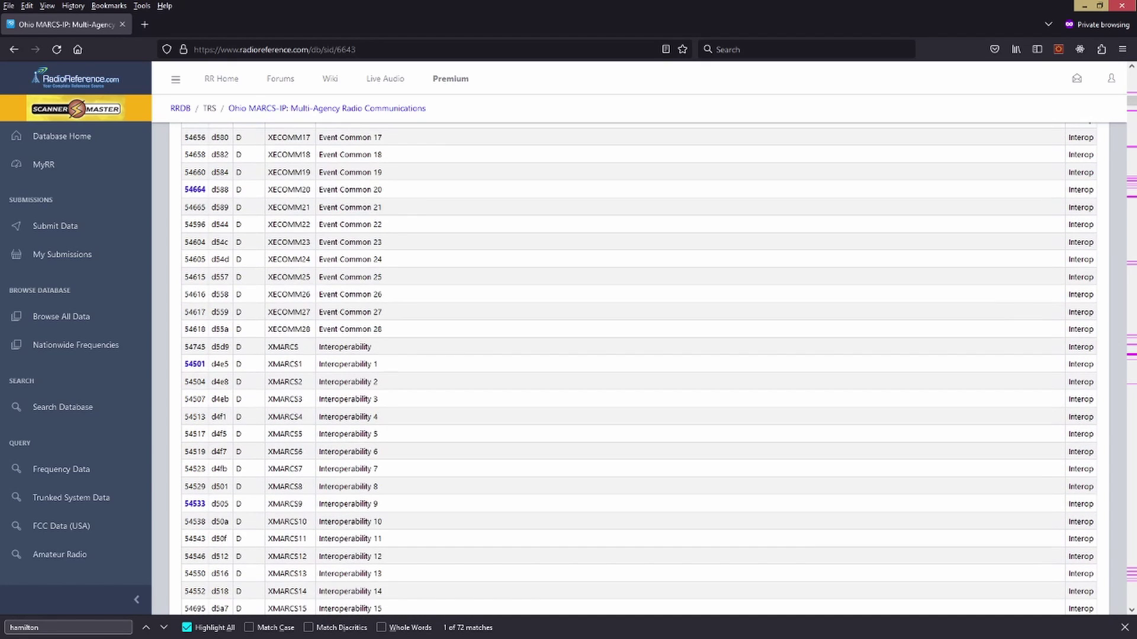
key("Escape")
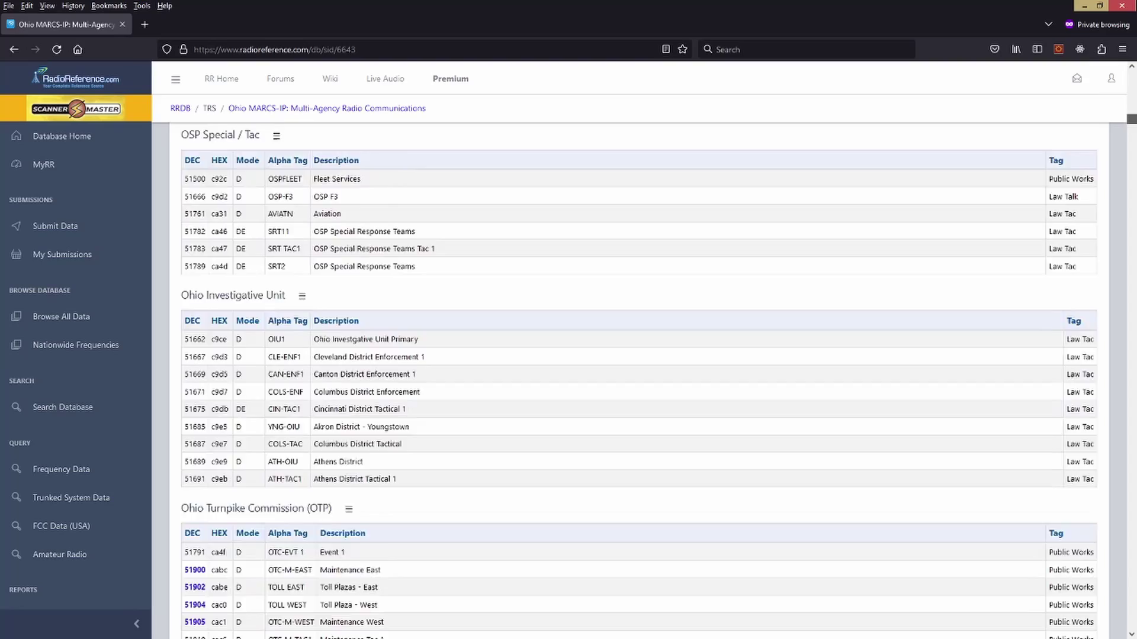
scroll(638, 379, "up", 20)
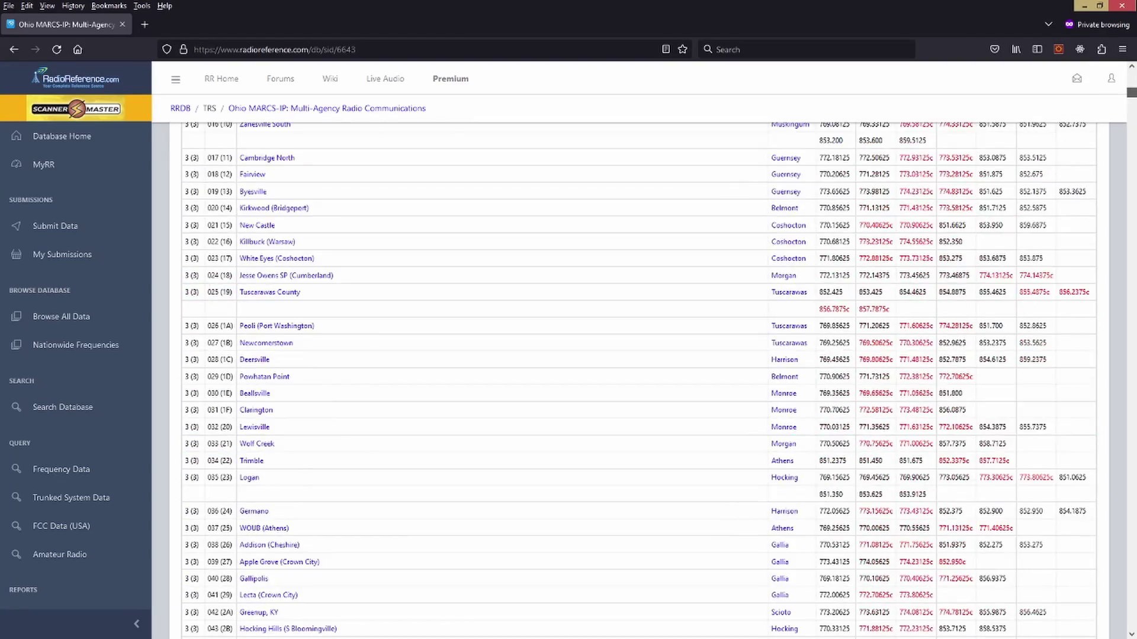
scroll(638, 379, "down", 15)
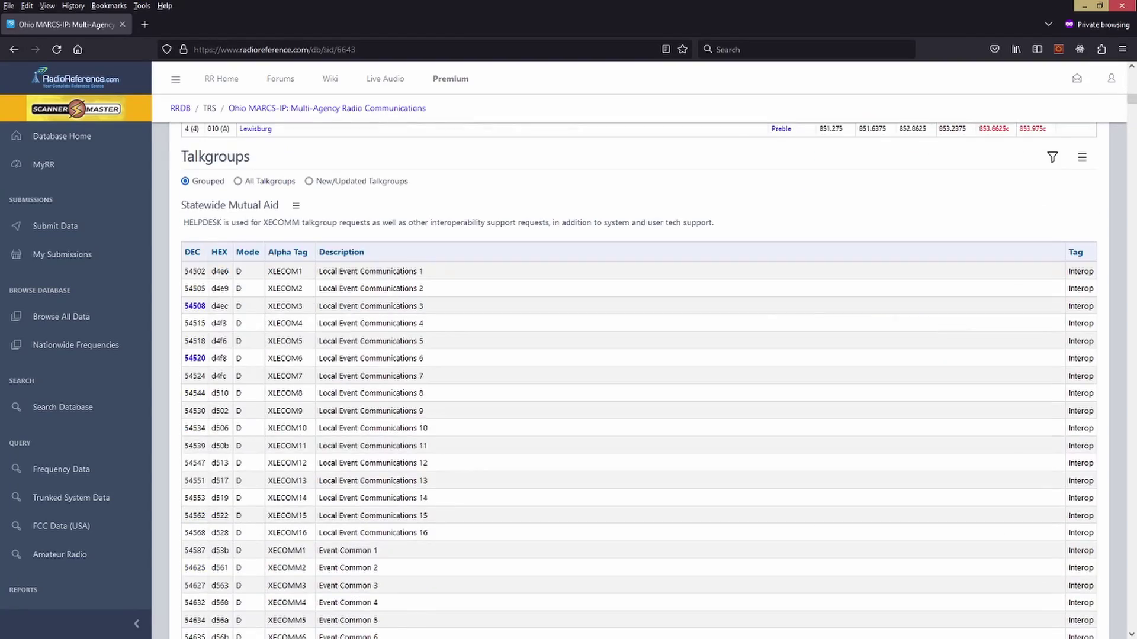
scroll(638, 379, "down", 2)
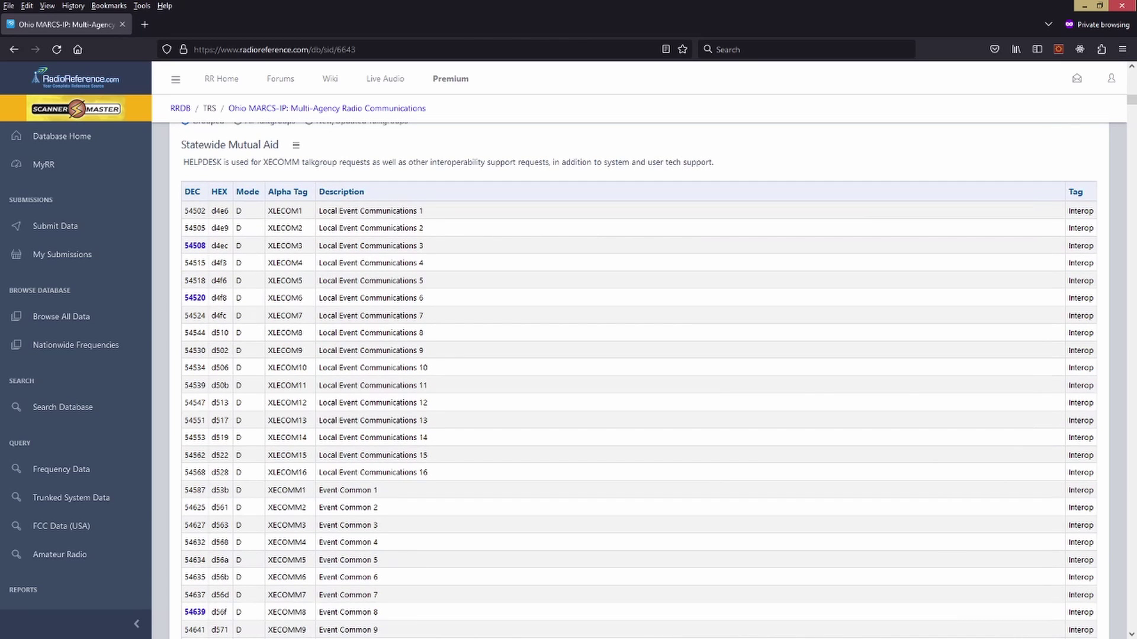
Step: Search the RadioReference page for 31 to find the Hamilton County (31) Common talkgroups, and close the search
key("ctrl+f")
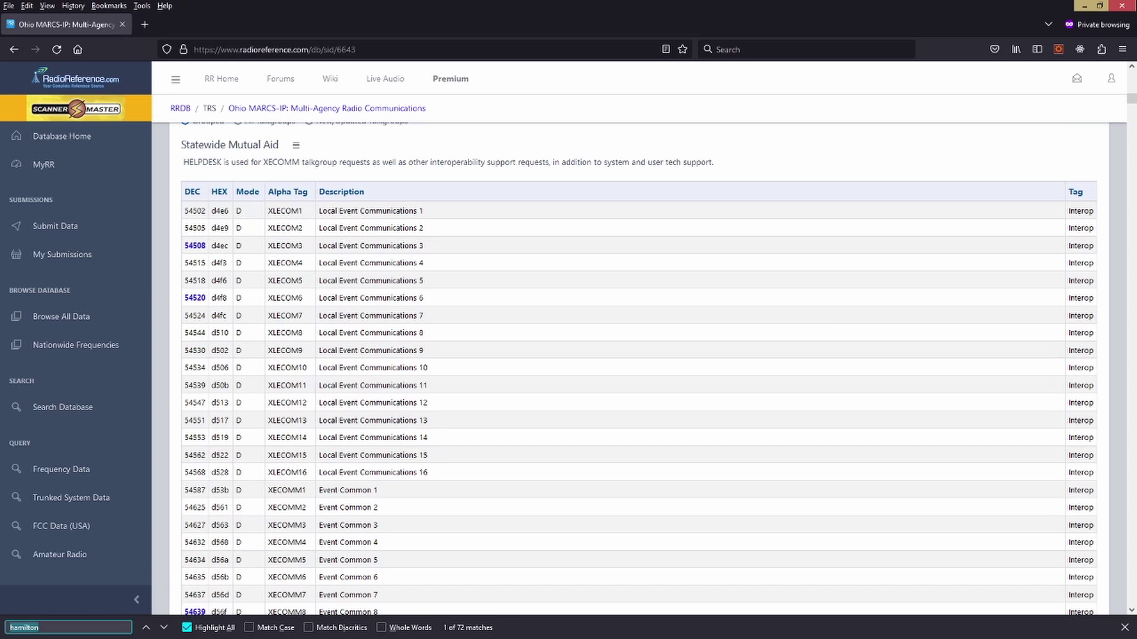
type("31")
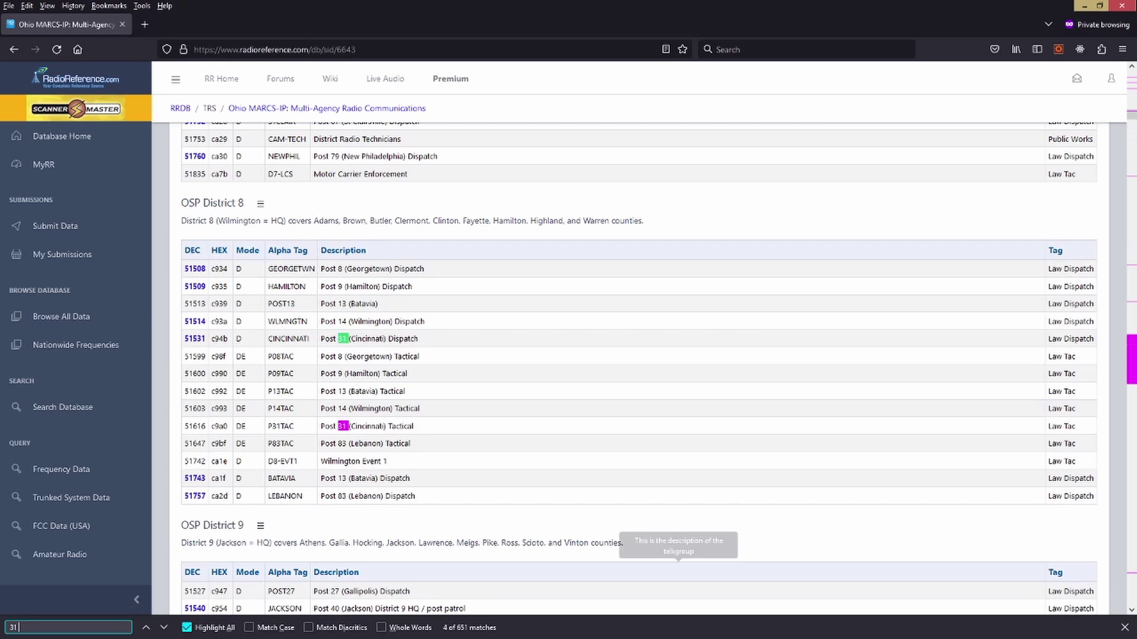
left_click(163, 628)
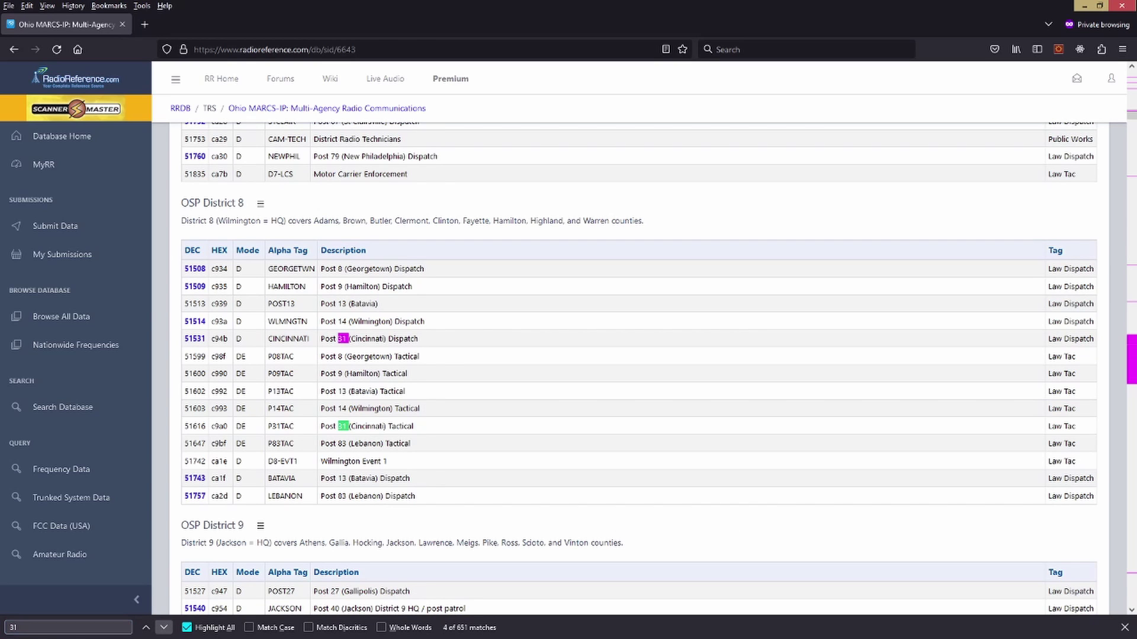
left_click(164, 628)
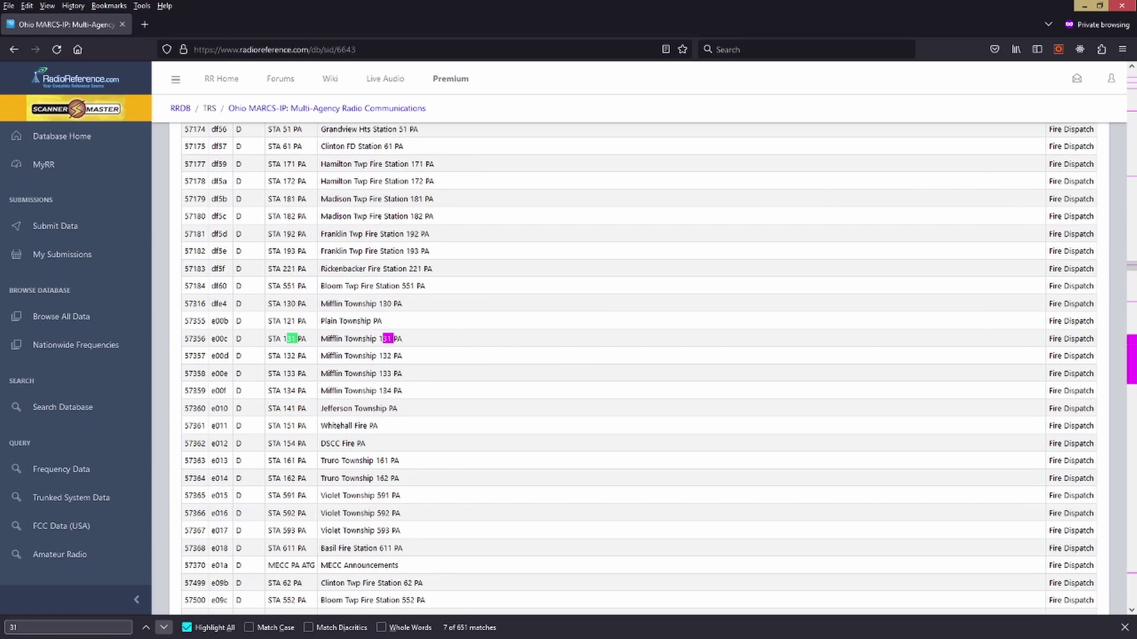
left_click(163, 628)
left_click(163, 627)
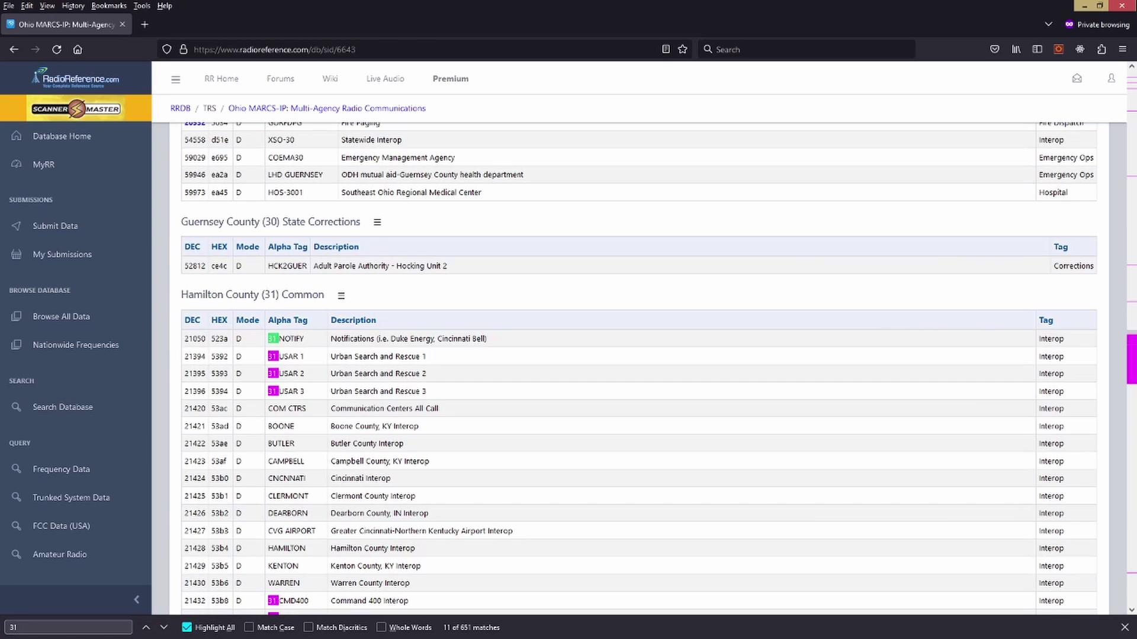
scroll(640, 367, "down", 2)
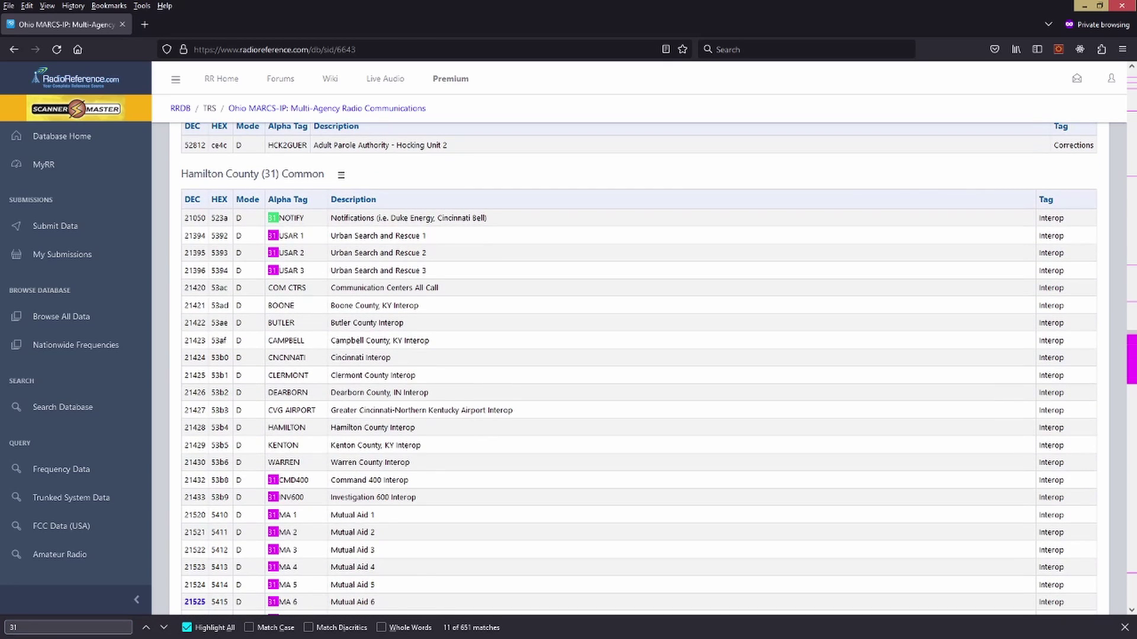
left_click(1123, 628)
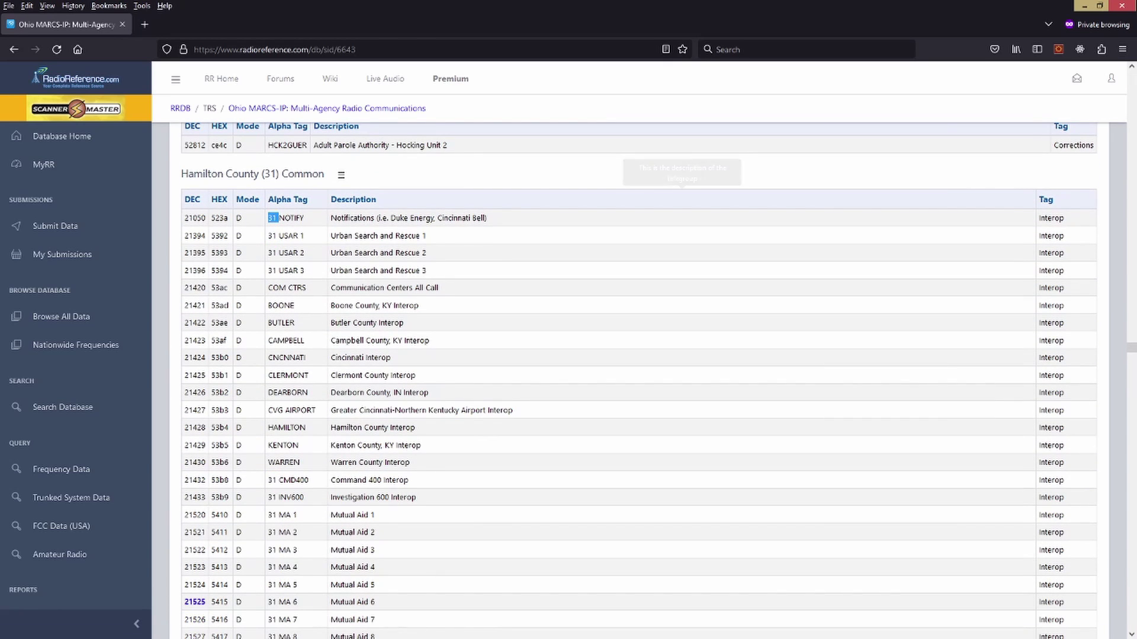
Step: Examine the Hamilton County (31) talkgroups from Common through Fire/EMS/Hospitals to the Law Enforcement table
scroll(640, 379, "down", 5)
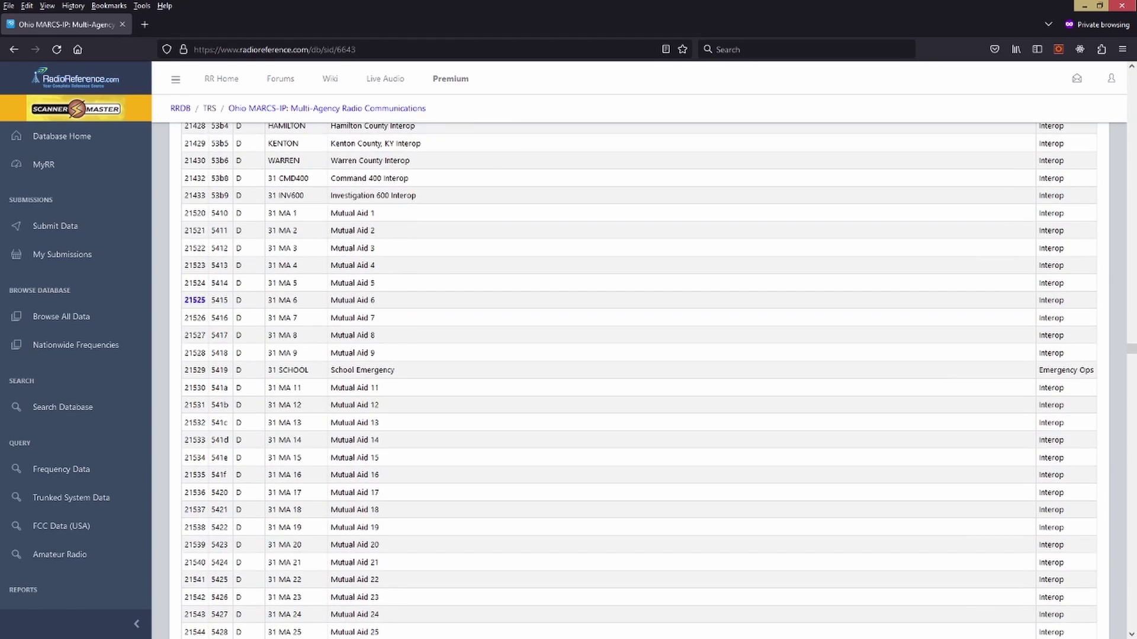
scroll(639, 379, "down", 10)
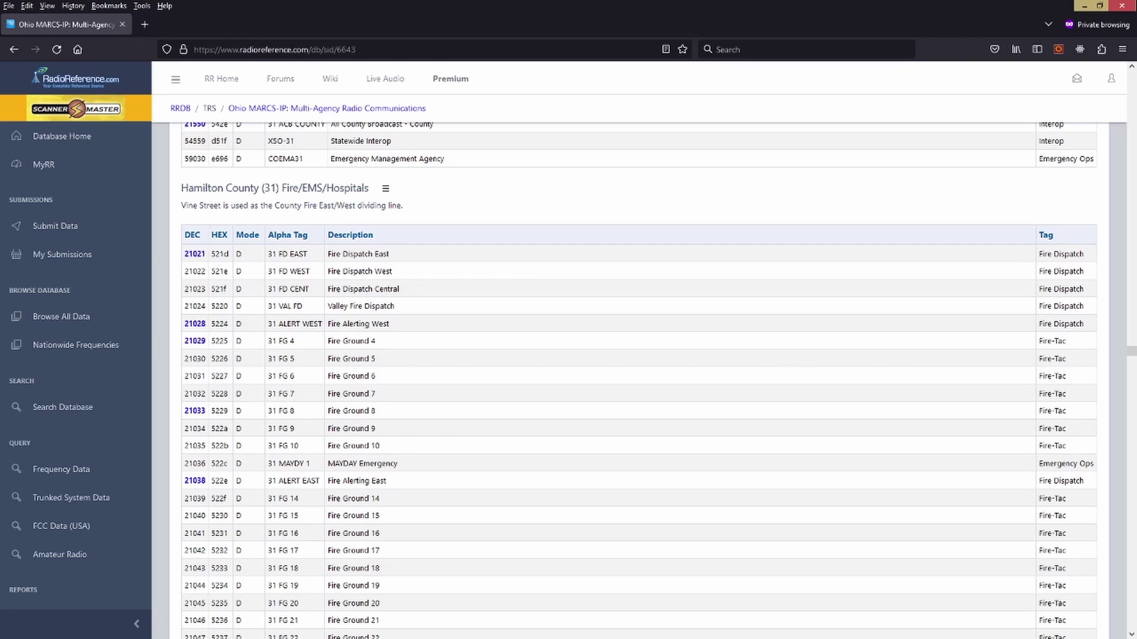
scroll(639, 379, "down", 20)
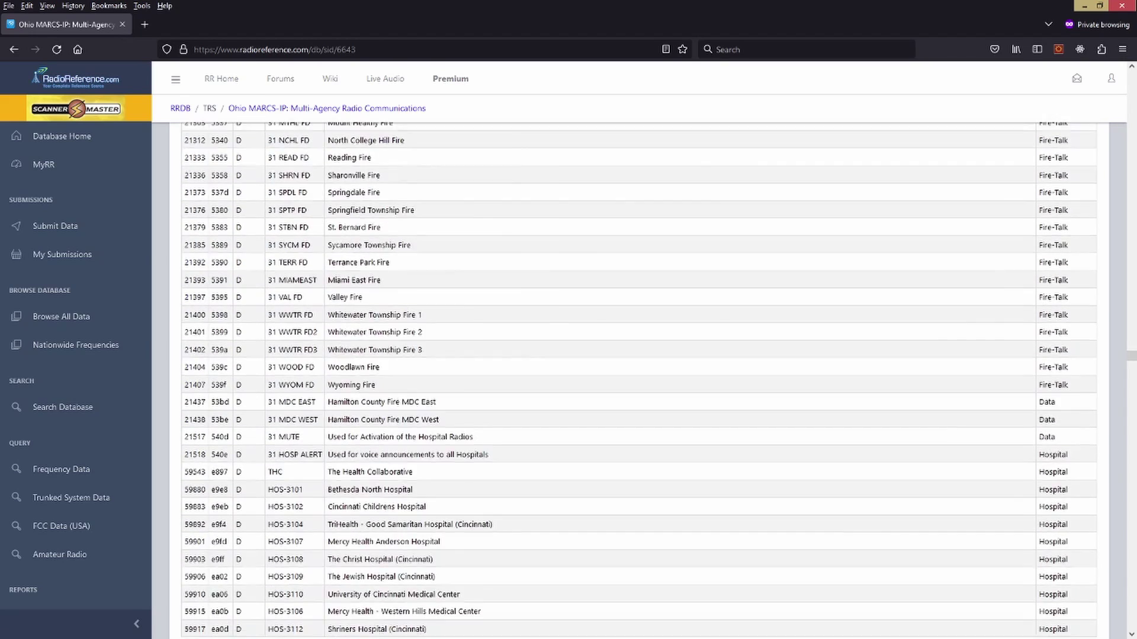
scroll(638, 379, "down", 10)
scroll(638, 379, "up", 3)
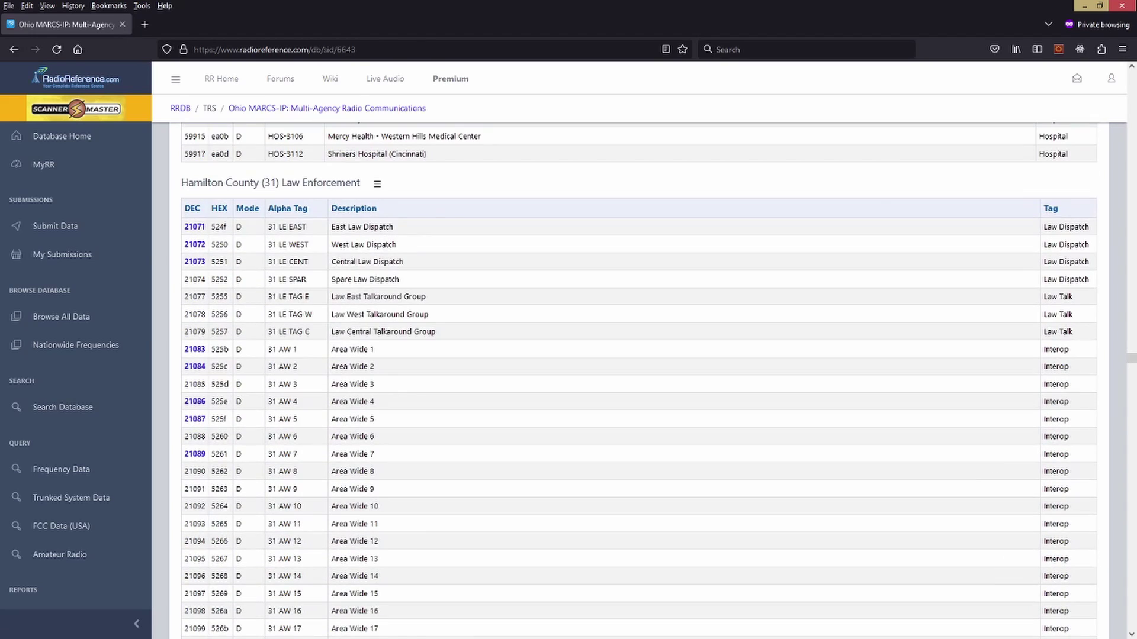
Step: Examine the Hamilton County (31) Fire/EMS/Hospitals and Law Enforcement talkgroup tables, comparing their dispatch talkgroup numbers
scroll(638, 379, "up", 8)
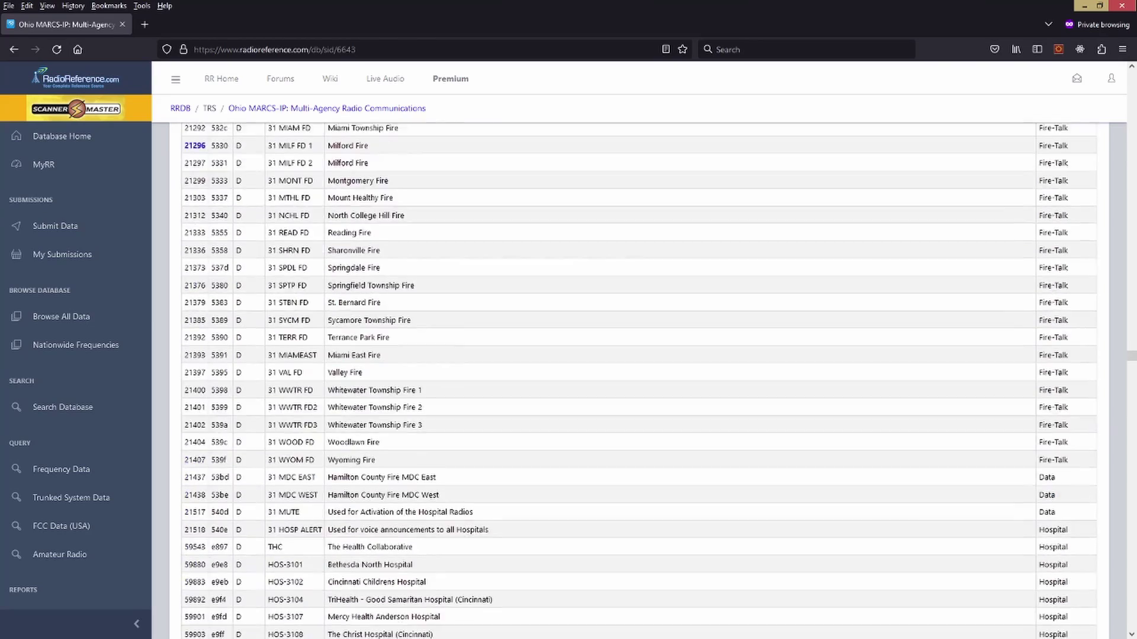
scroll(638, 379, "up", 15)
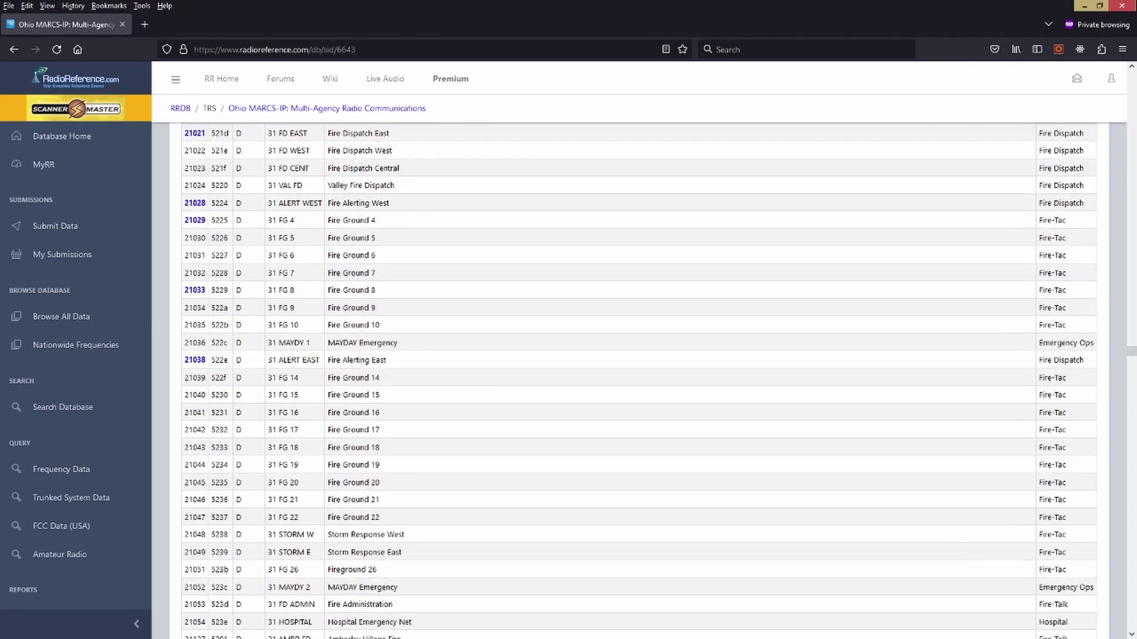
scroll(638, 379, "up", 3)
scroll(638, 379, "down", 1)
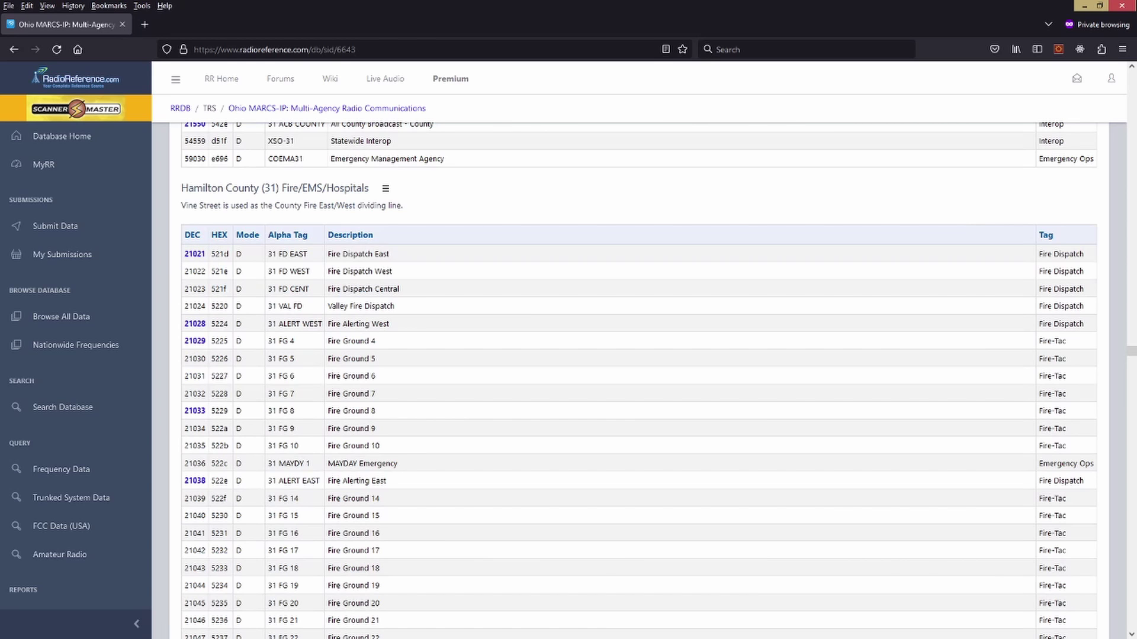
scroll(638, 379, "down", 20)
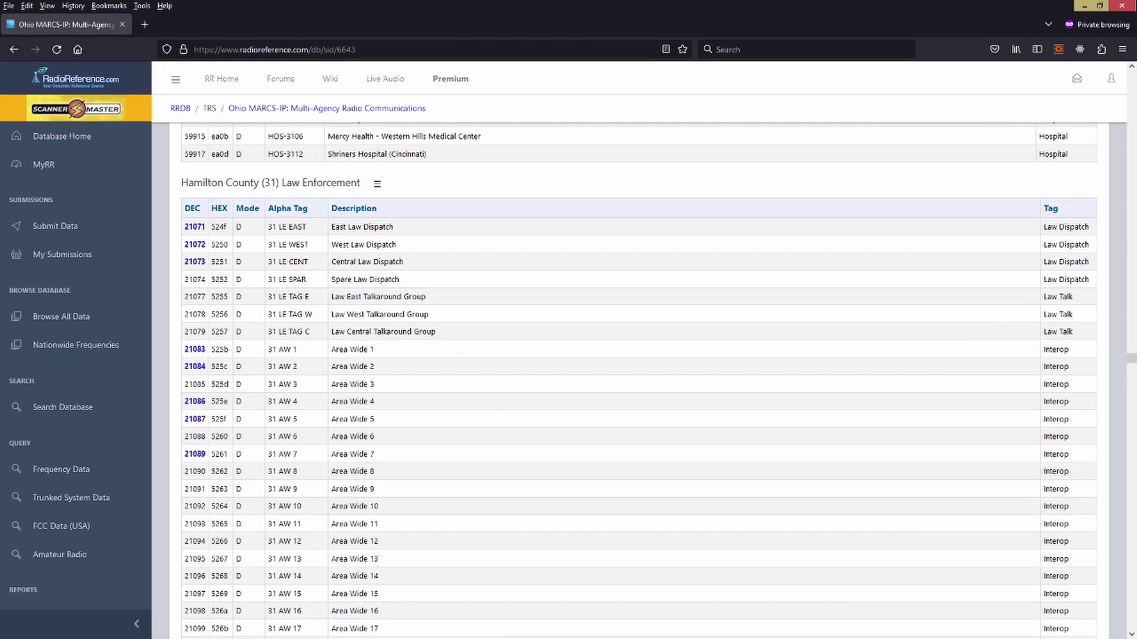
scroll(638, 379, "up", 5)
scroll(638, 379, "up", 20)
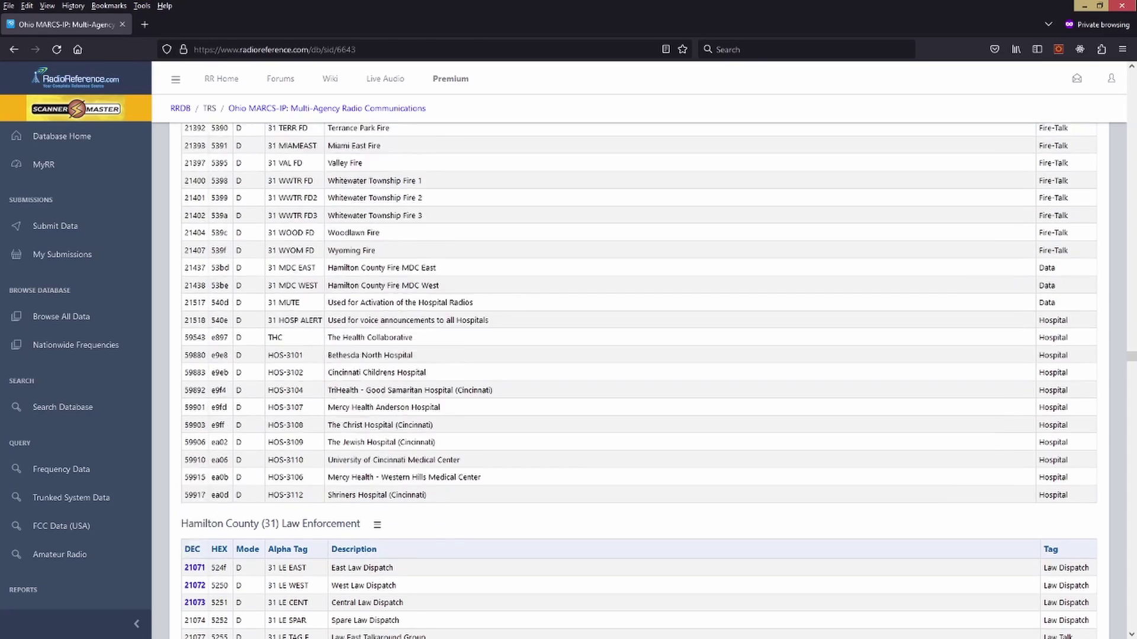
scroll(638, 379, "up", 4)
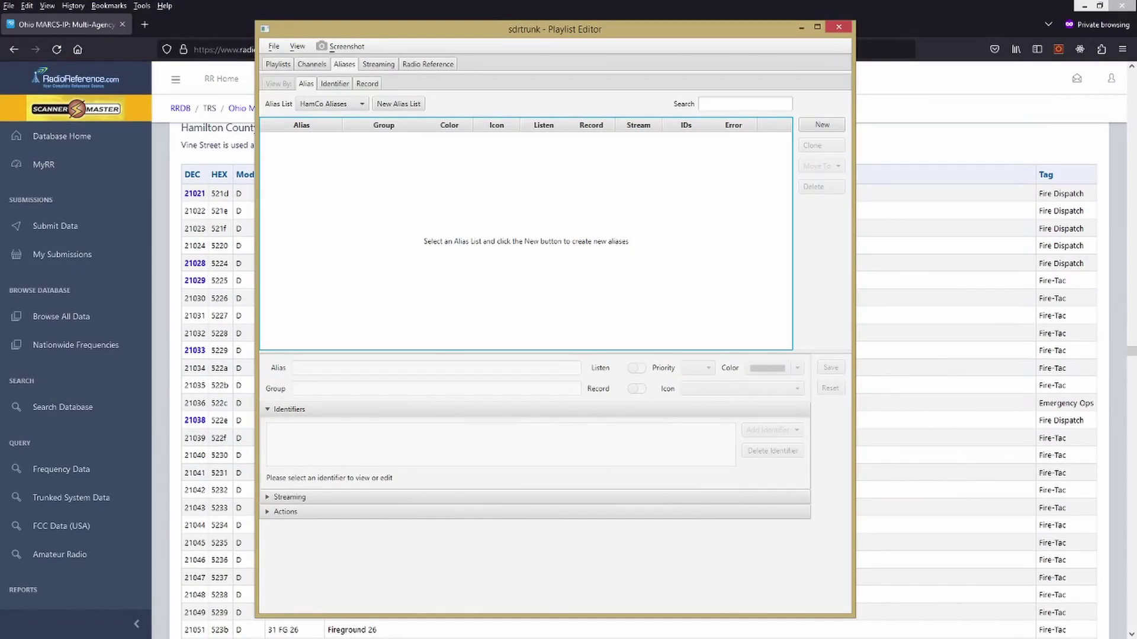
Step: In the sdrtrunk Playlist Editor, create an alias named Low Range Mute in HamCo Aliases with listening turned off
mouse_move(669, 29)
left_mouse_down()
mouse_move(839, 13)
mouse_move(795, 23)
left_mouse_up()
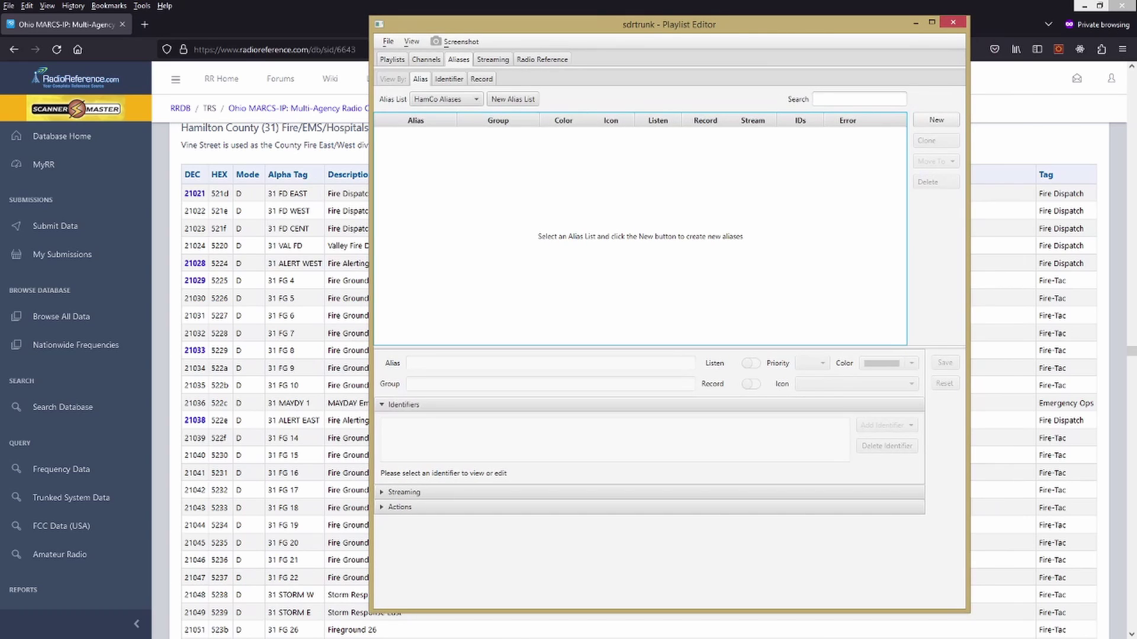
left_click(936, 120)
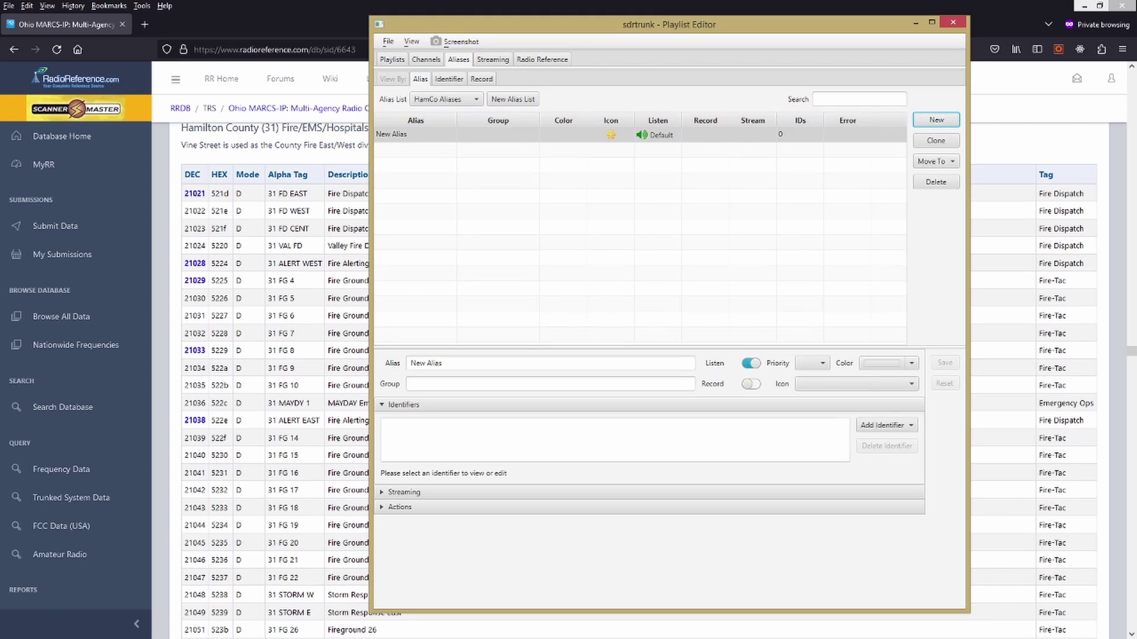
left_click_drag(445, 363, 407, 364)
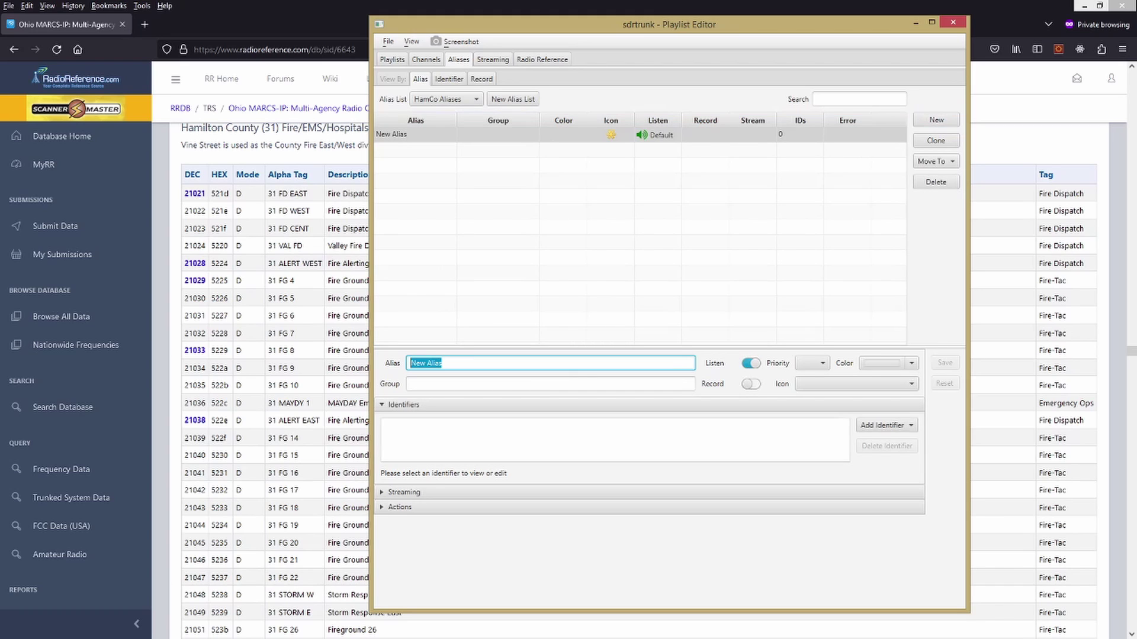
type("Low R")
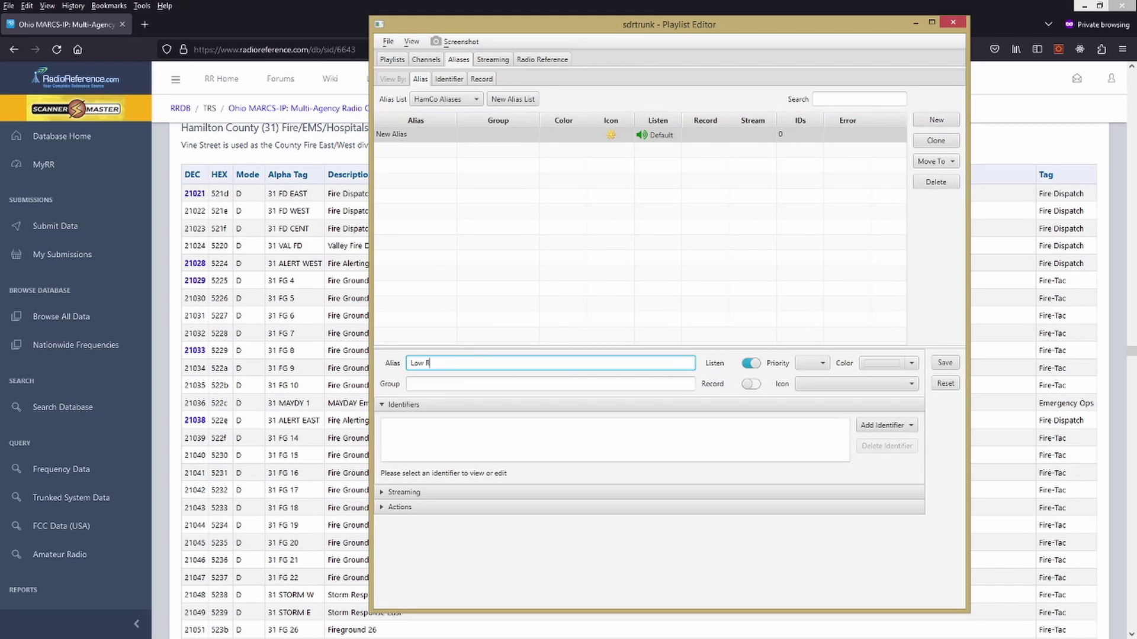
type("ange Mute")
left_click(750, 363)
Step: Add an APCO-25 talkgroup range identifier of 0 to 21020 to the Low Range Mute alias and save it
left_click(883, 425)
mouse_move(875, 458)
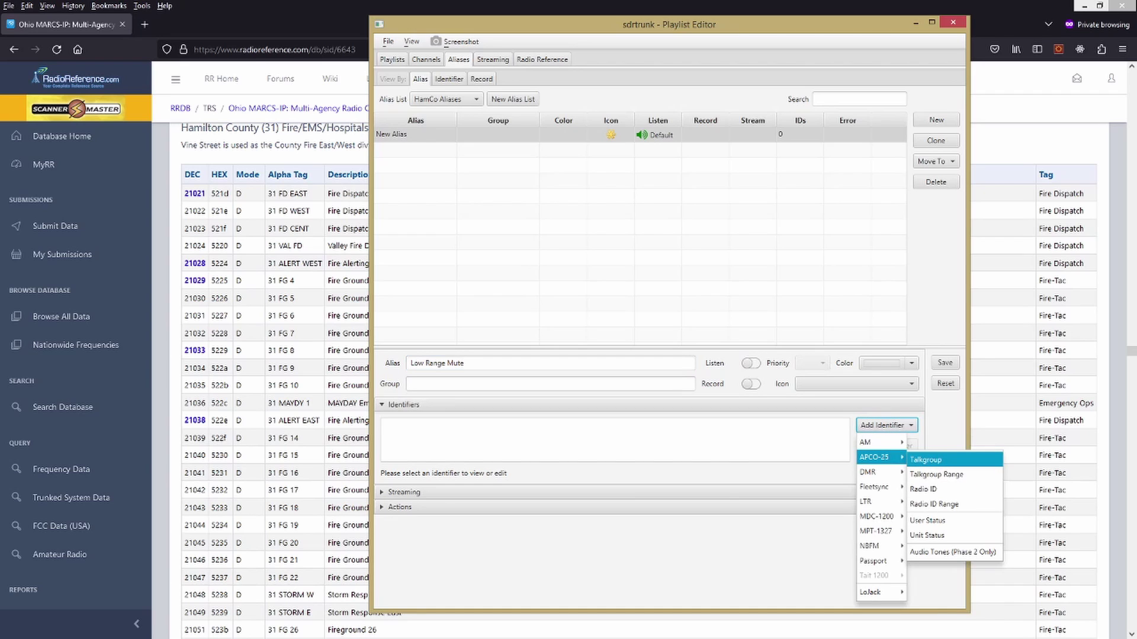
left_click(936, 474)
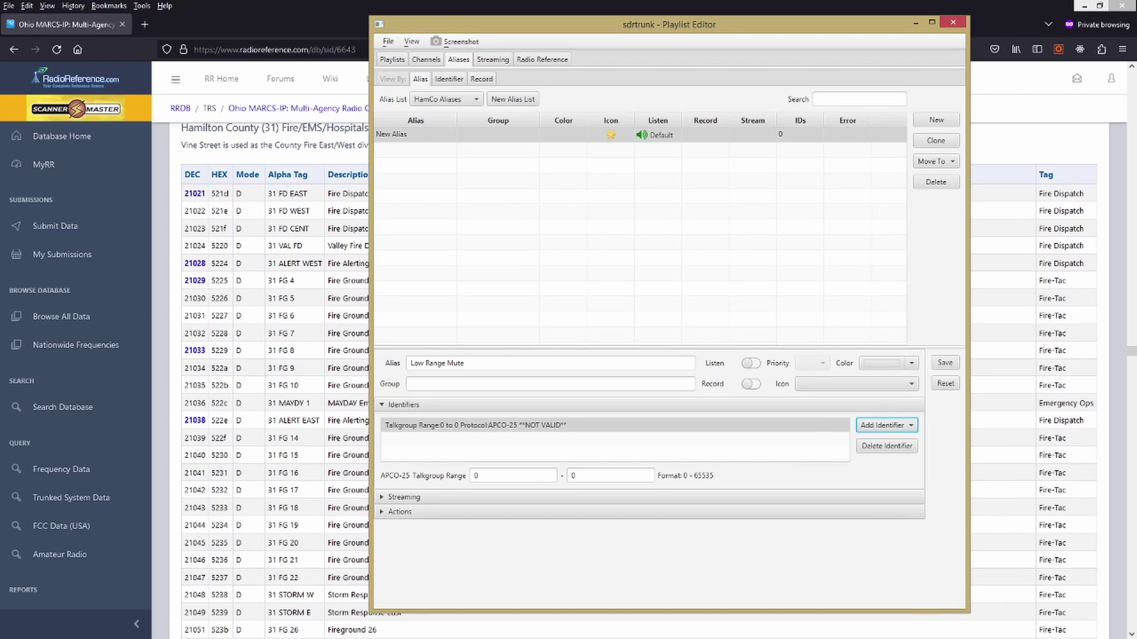
double_click(478, 475)
left_click(598, 476)
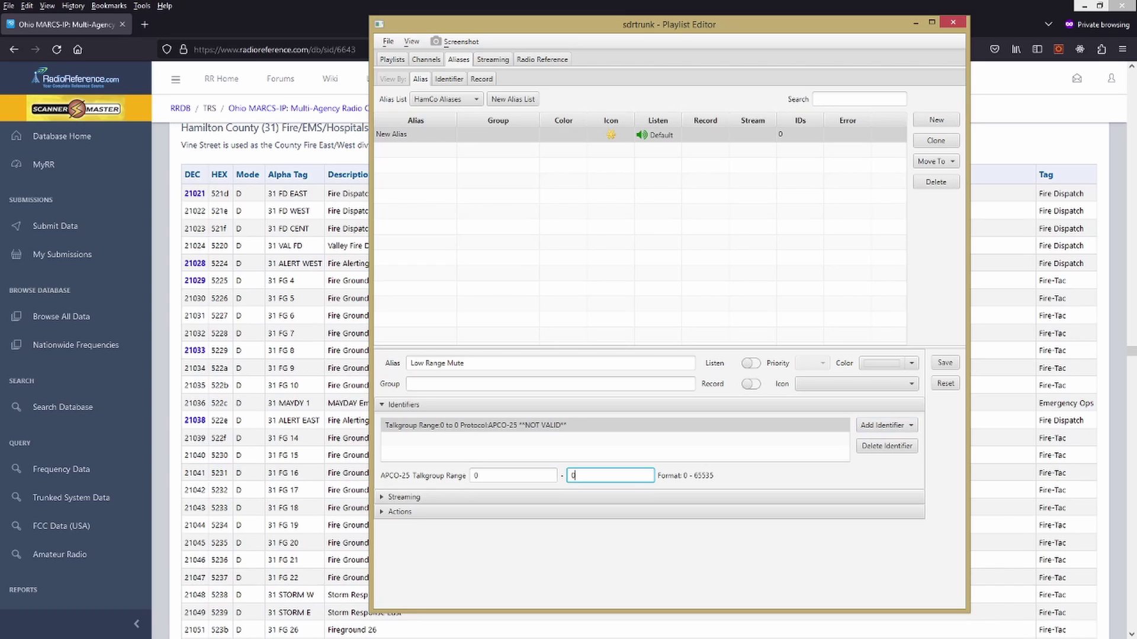
key("BackSpace")
type("21020")
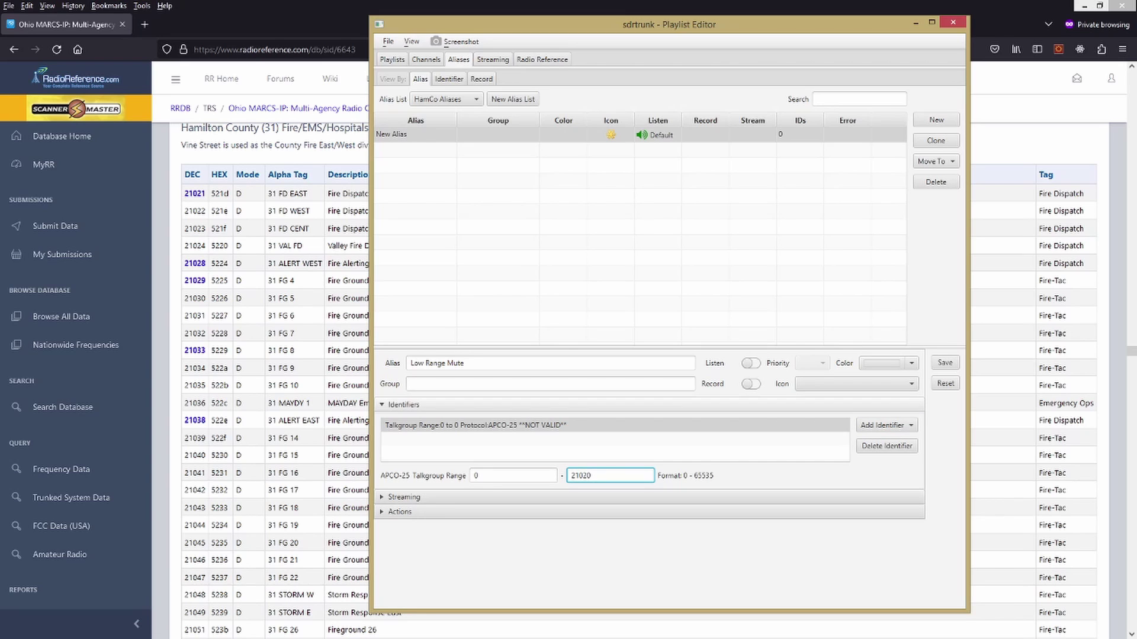
left_click(945, 362)
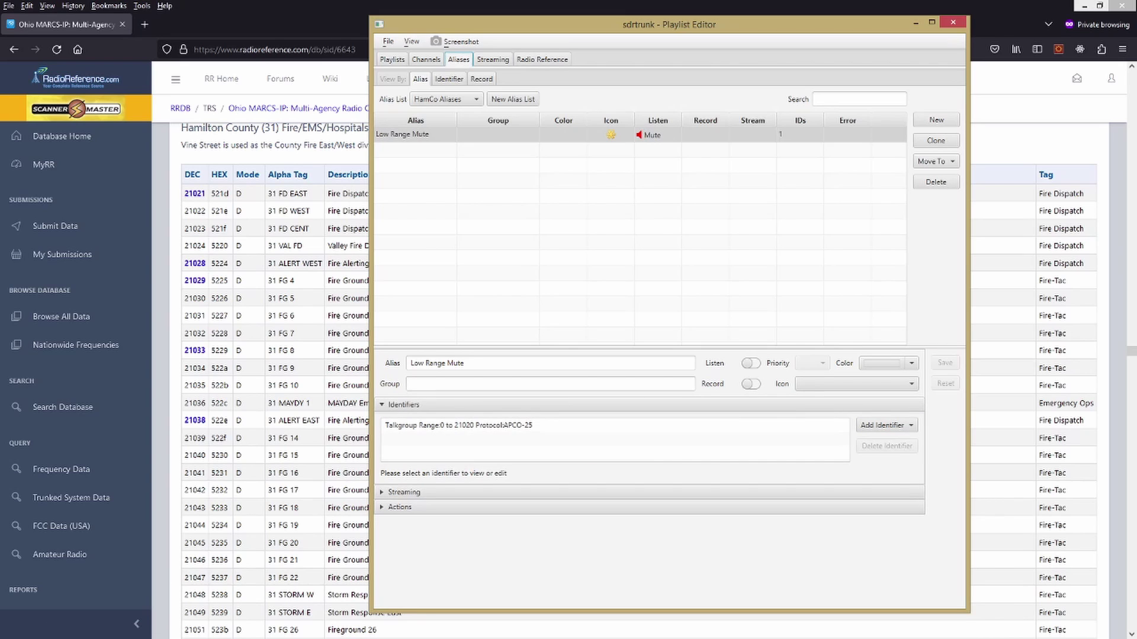
Step: Create a second alias named Mid Range Mute with listening turned off
double_click(455, 363)
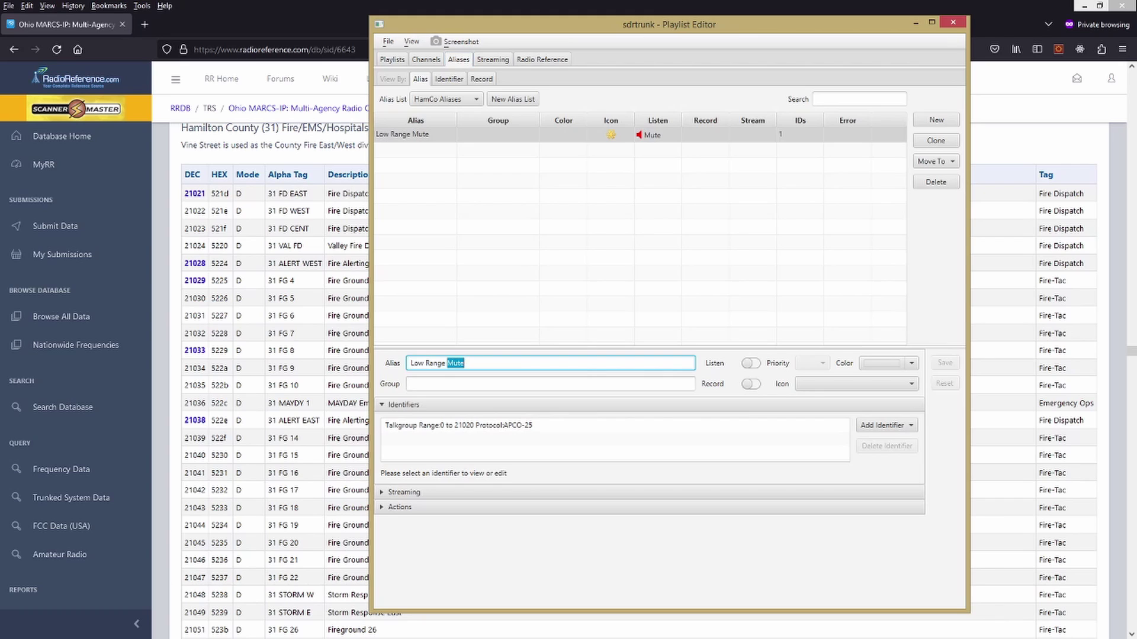
left_click(936, 120)
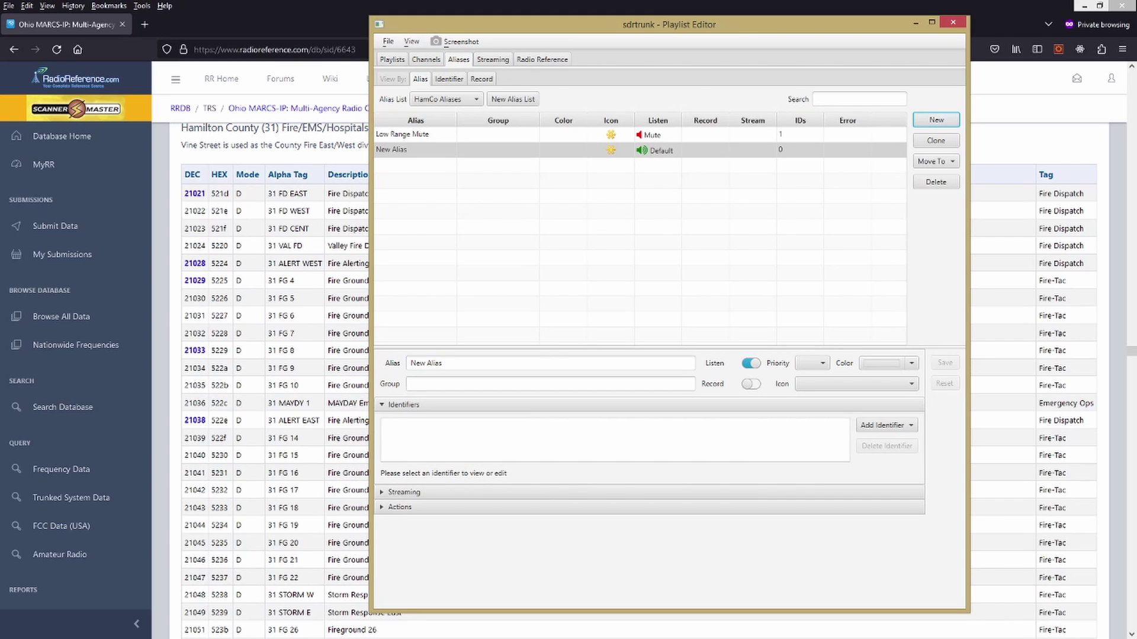
left_click_drag(456, 363, 409, 362)
type("Mid range")
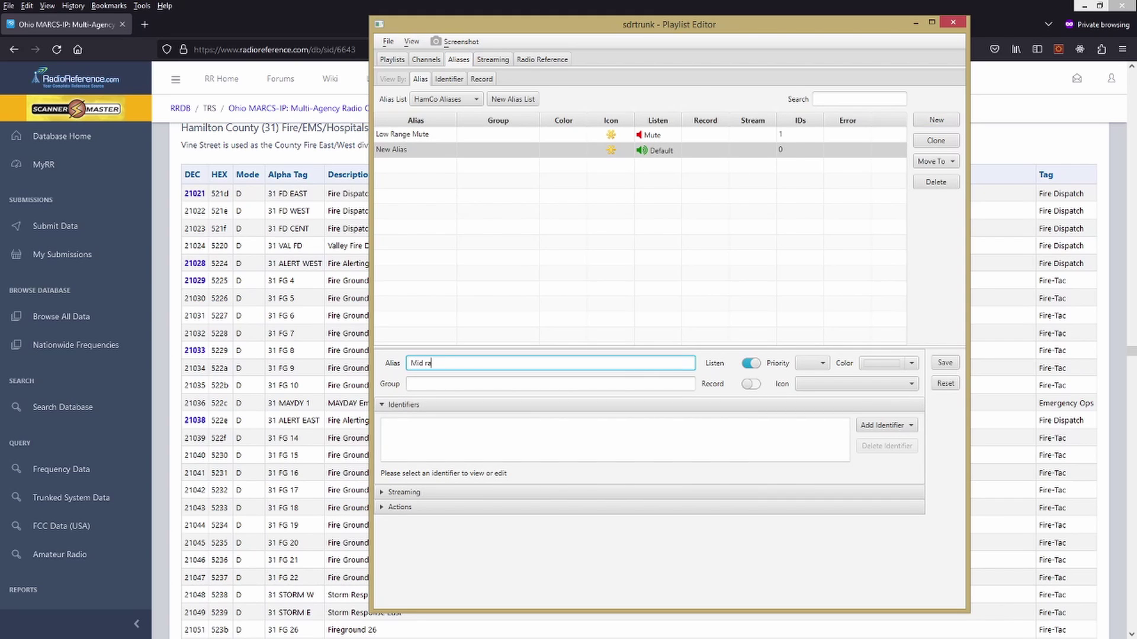
key("BackSpace")
key("BackSpace")
key("BackSpace")
key("BackSpace")
key("BackSpace")
type("Range Mute")
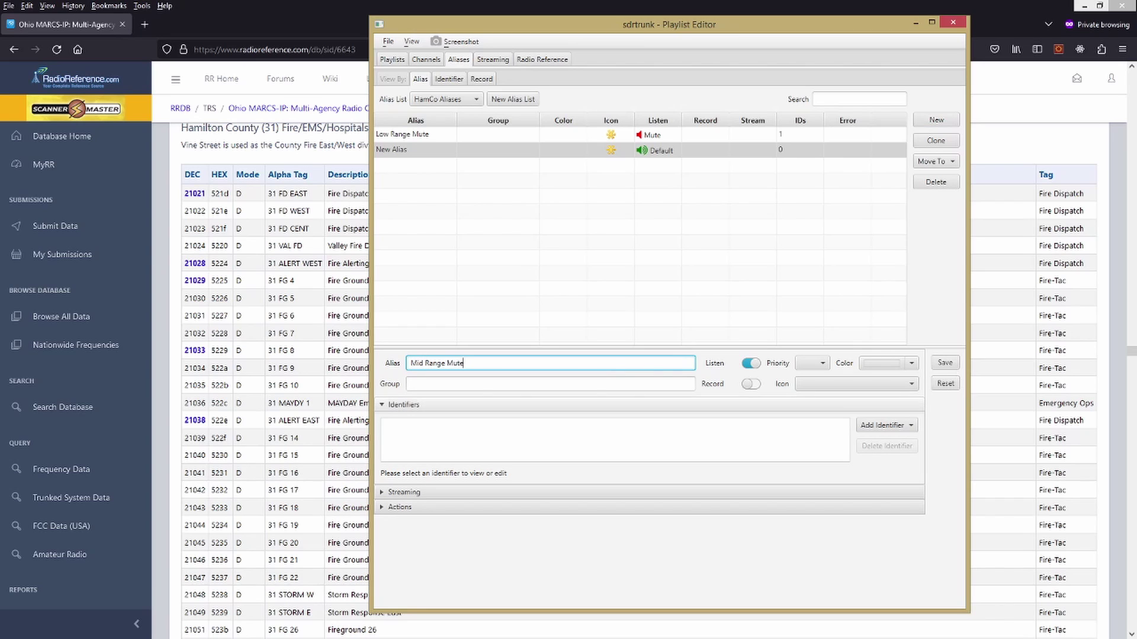
left_click(751, 363)
left_click(886, 425)
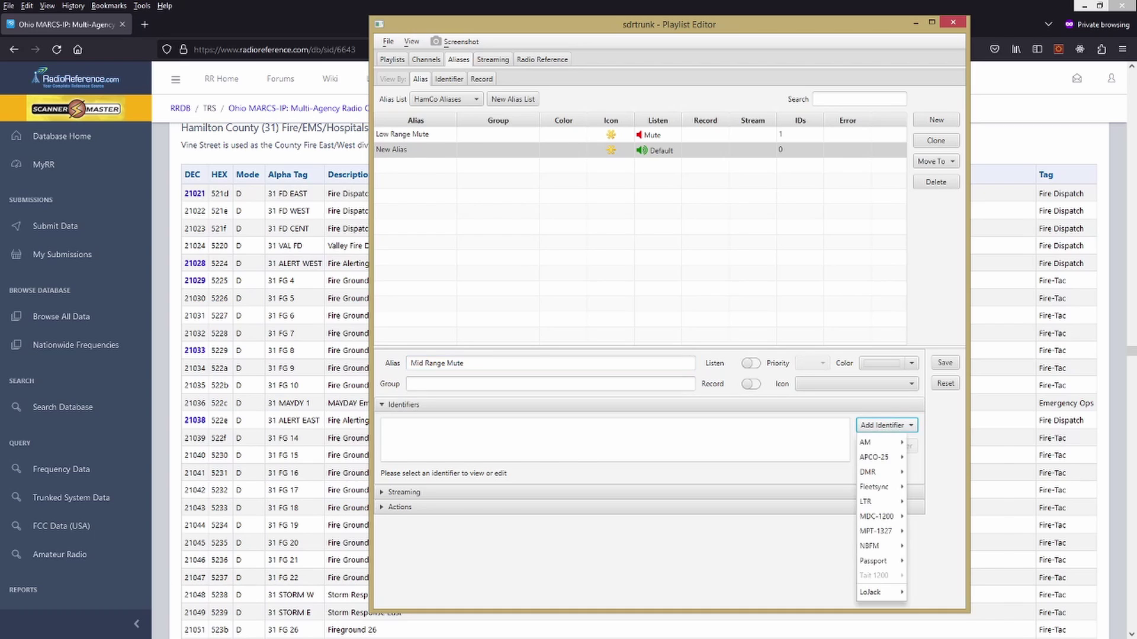
mouse_move(877, 457)
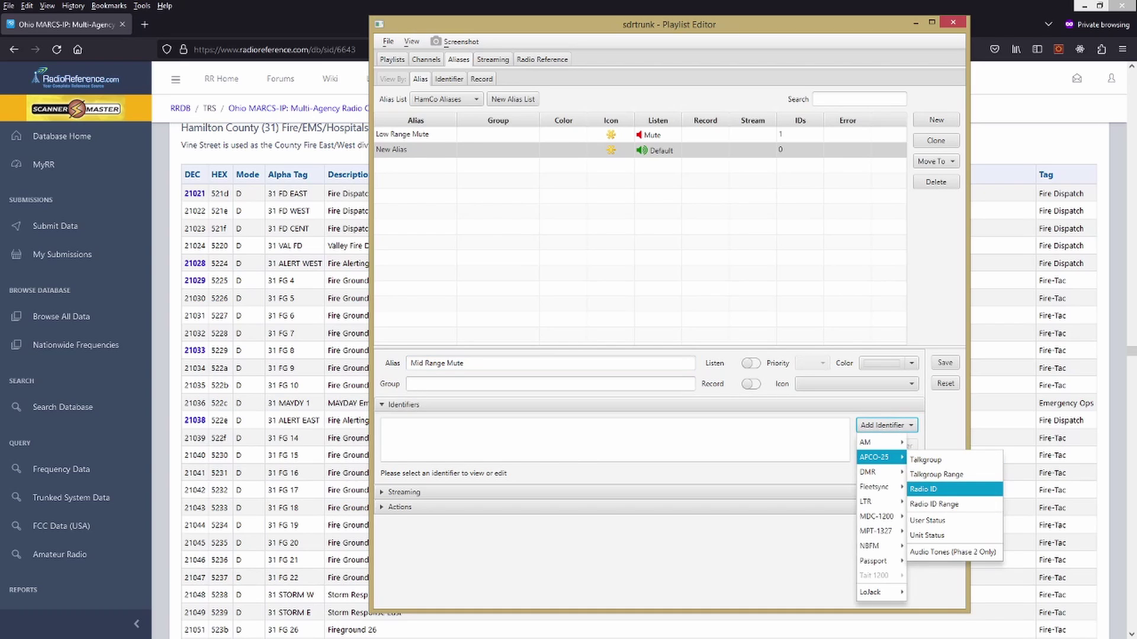
left_click(936, 489)
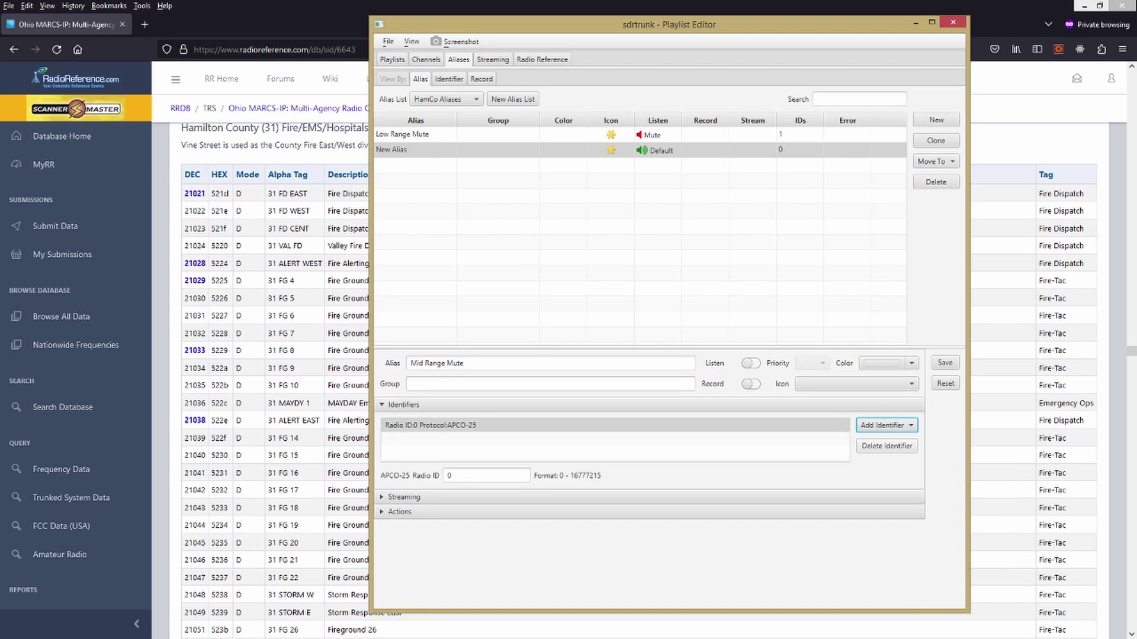
left_click(886, 446)
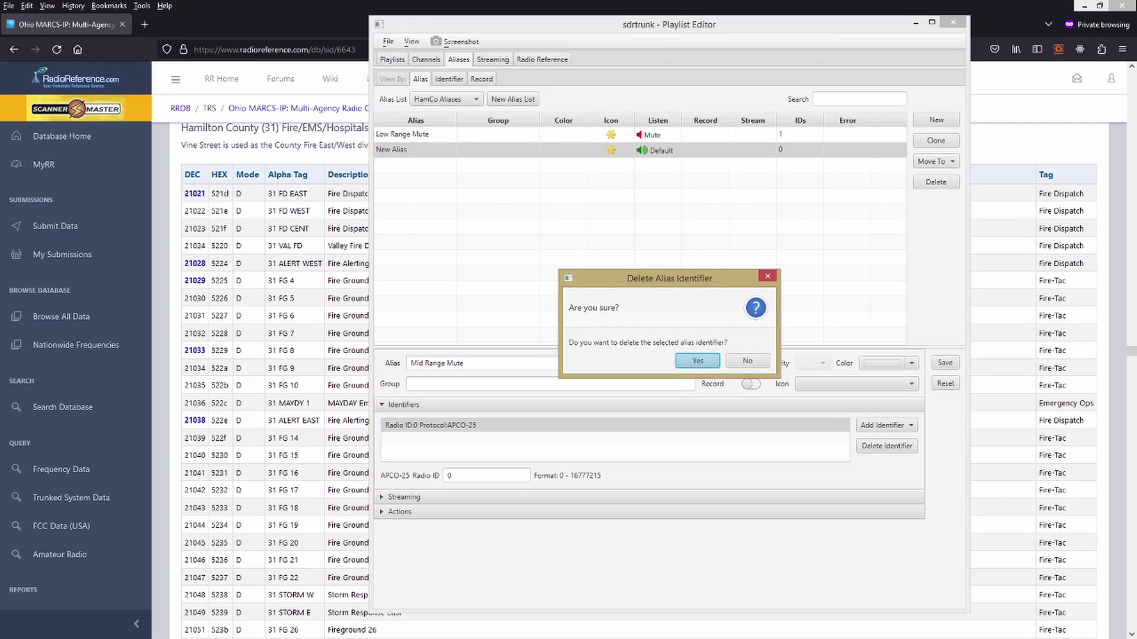
left_click(697, 361)
Step: Add an APCO-25 talkgroup range identifier to Mid Range Mute and set its start to 21024, consulting the Fire Dispatch talkgroups
left_click(886, 425)
mouse_move(877, 457)
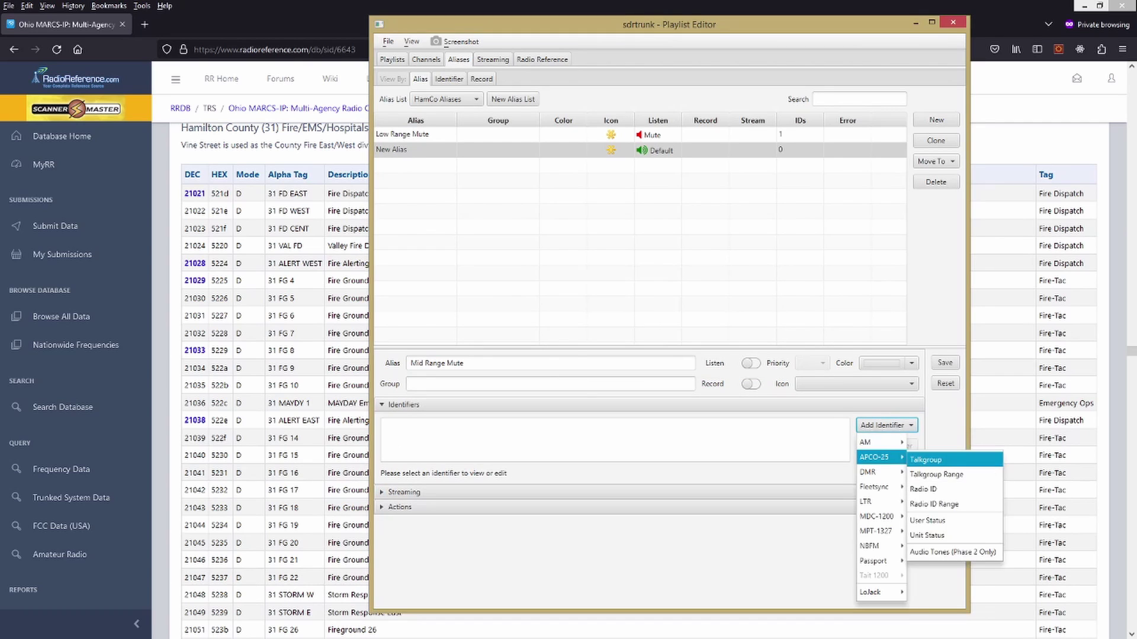
left_click(936, 474)
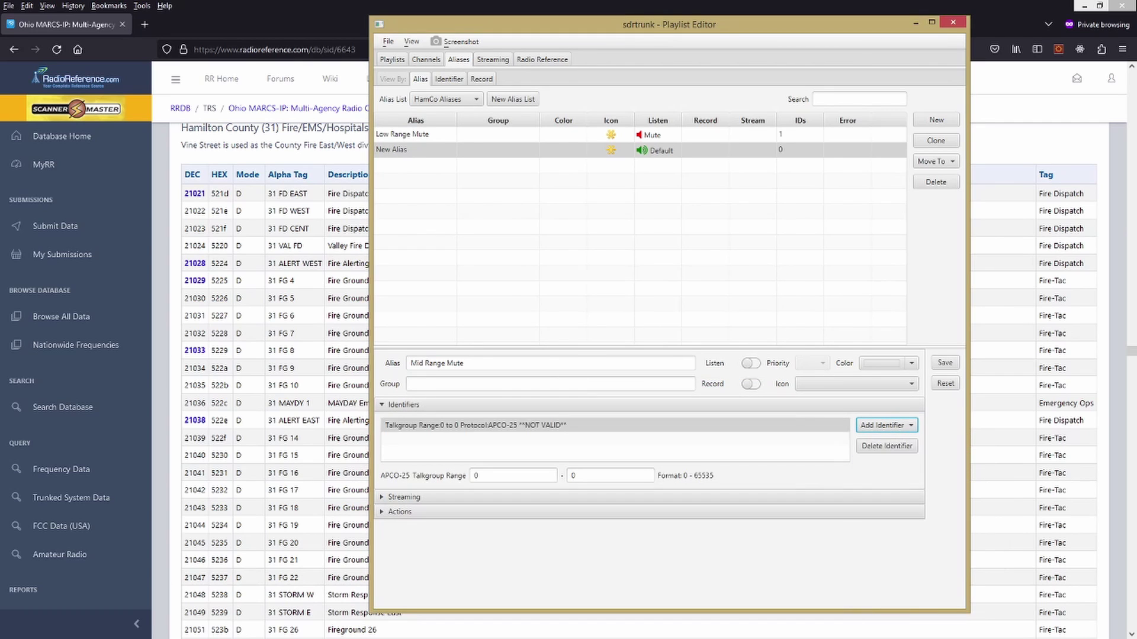
double_click(478, 476)
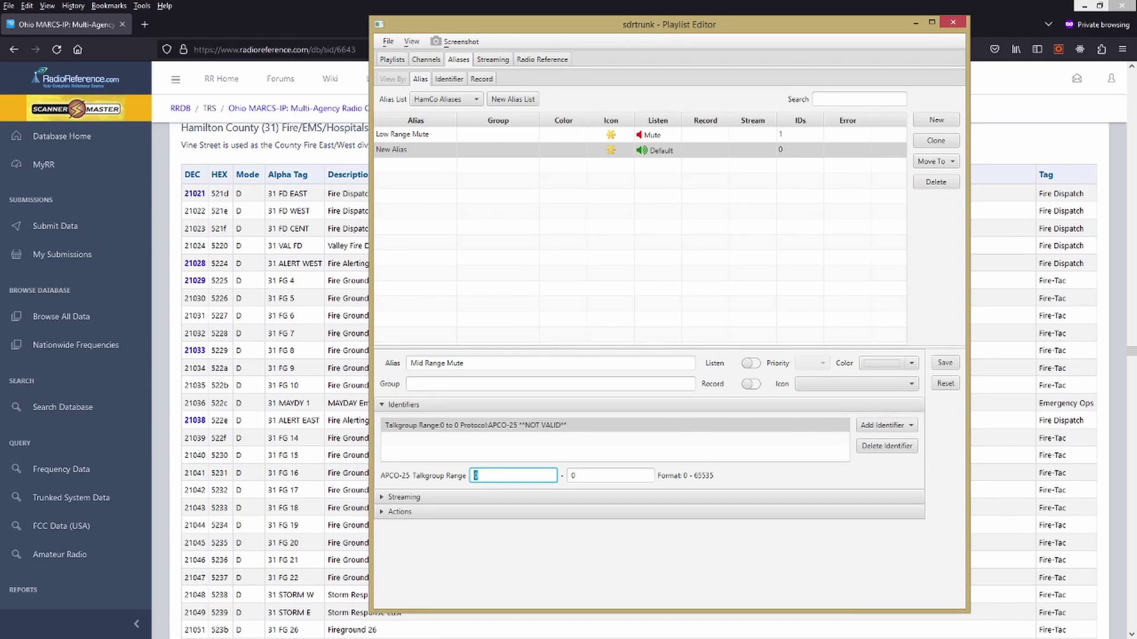
left_click_drag(306, 229, 185, 229)
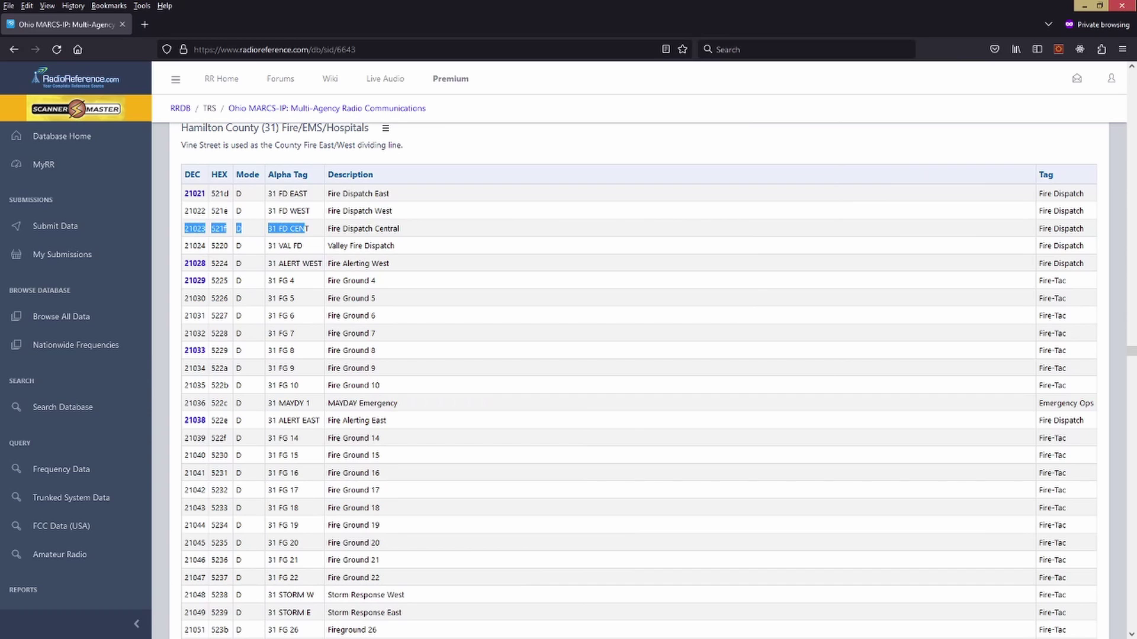
left_click(184, 228)
key("alt+Tab")
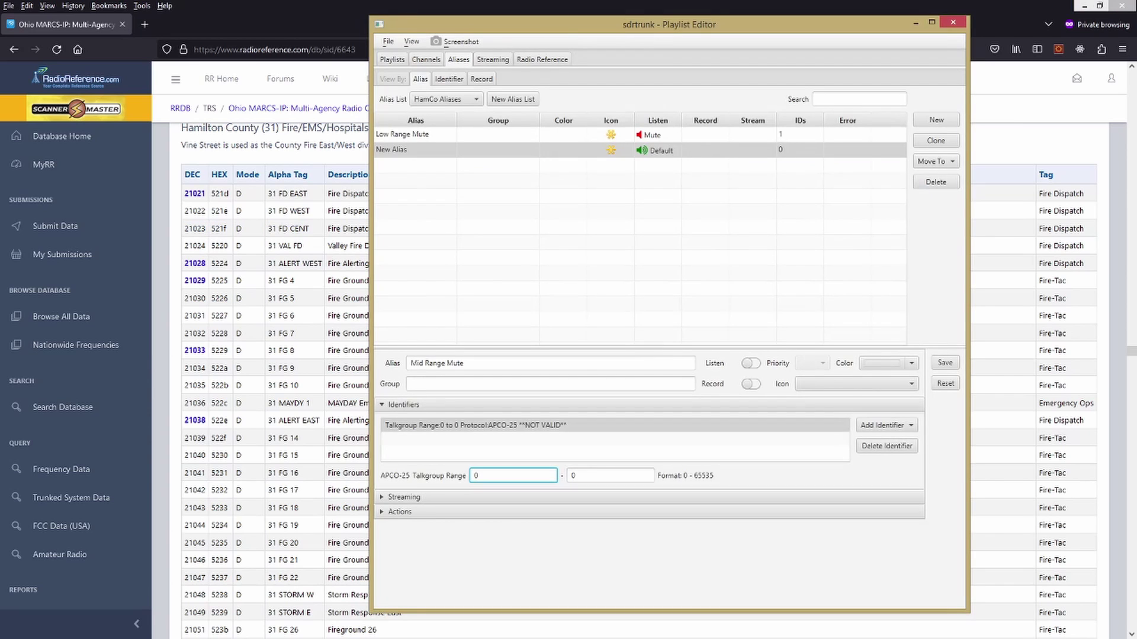
type("21024")
key("Tab")
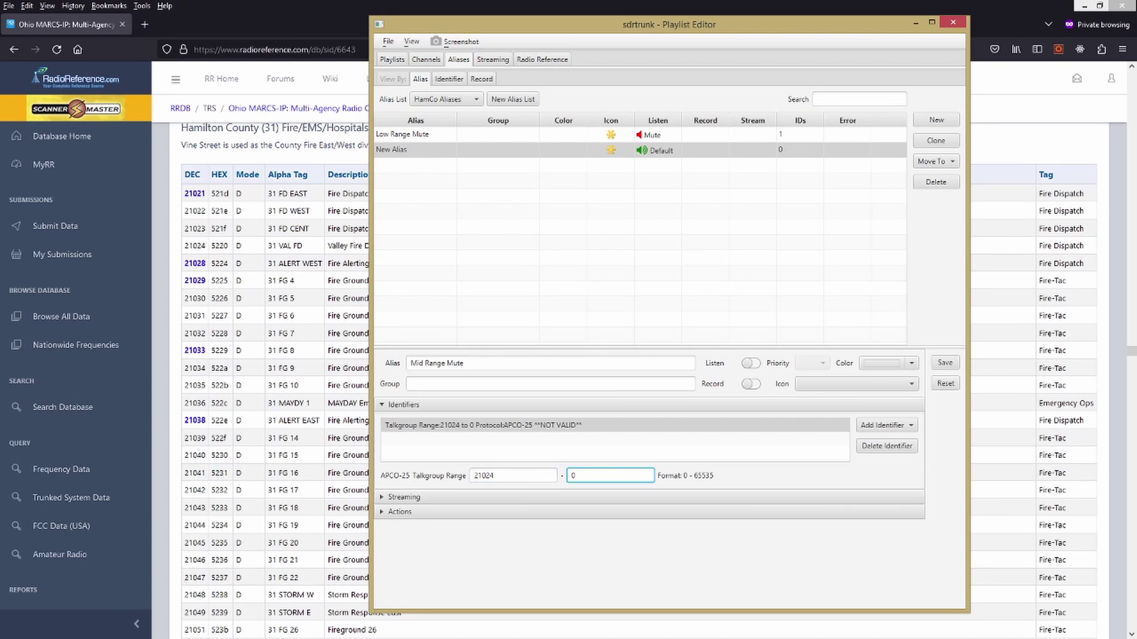
Step: Consult the Law Enforcement talkgroups on RadioReference, set the end of the Mid Range Mute range to 21070, and save the alias
key("alt+Tab")
scroll(639, 379, "down", 9)
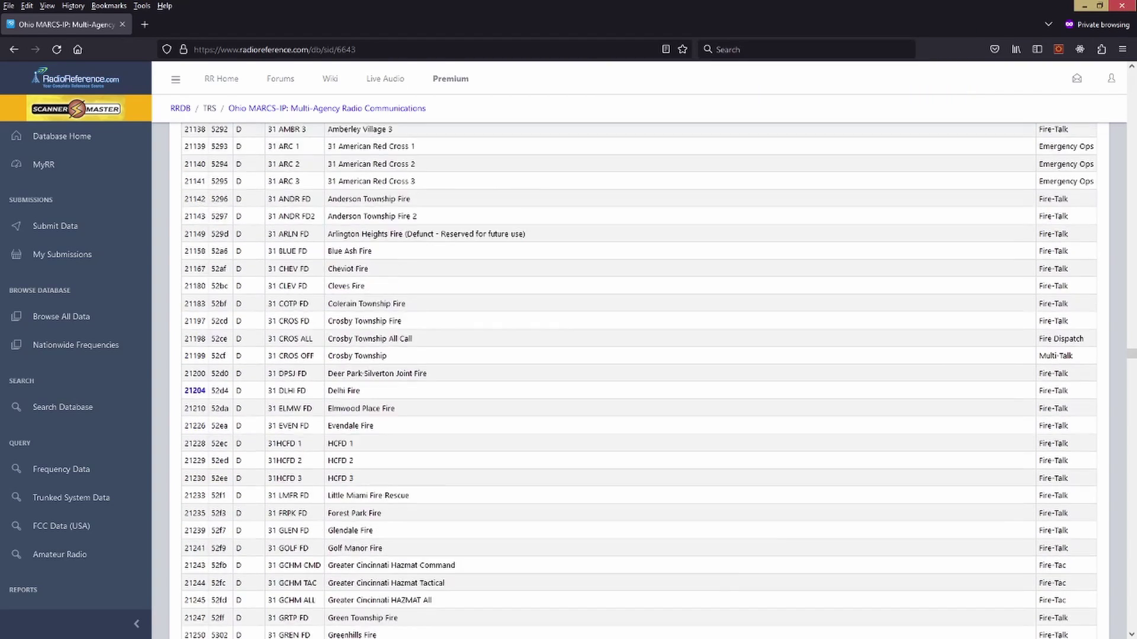
scroll(638, 379, "down", 20)
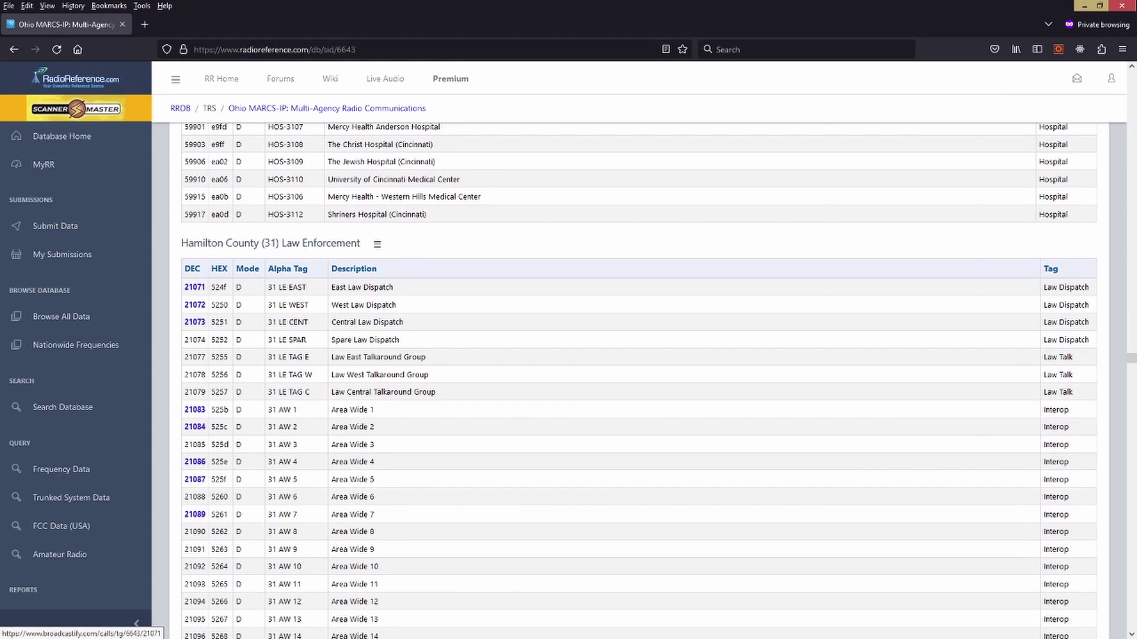
key("alt+Tab")
double_click(573, 475)
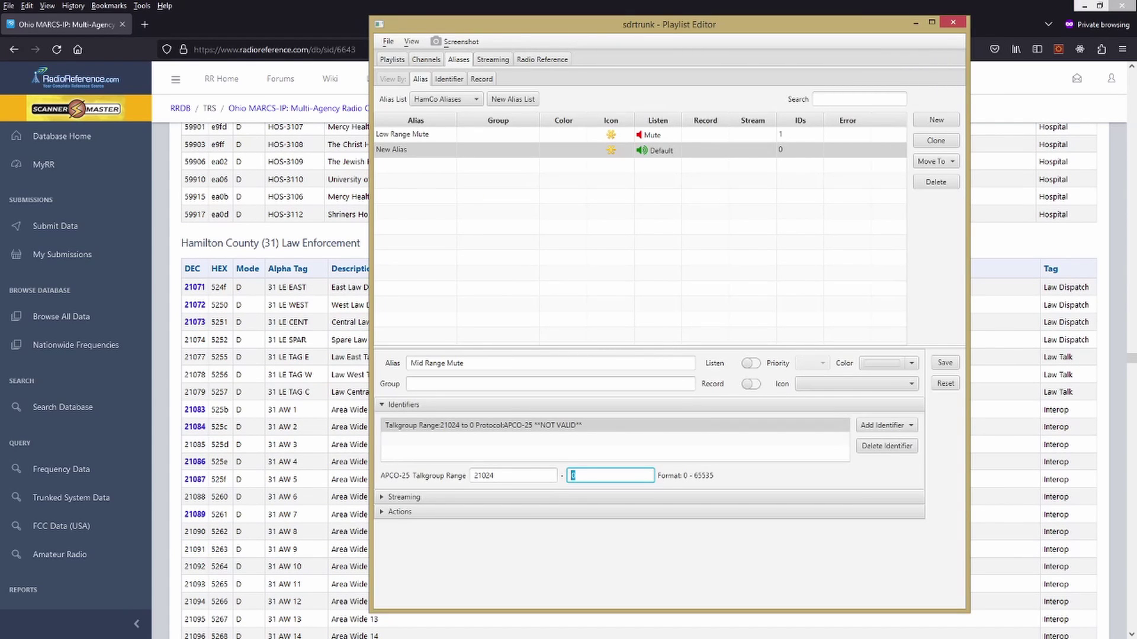
type("21070")
left_click(945, 363)
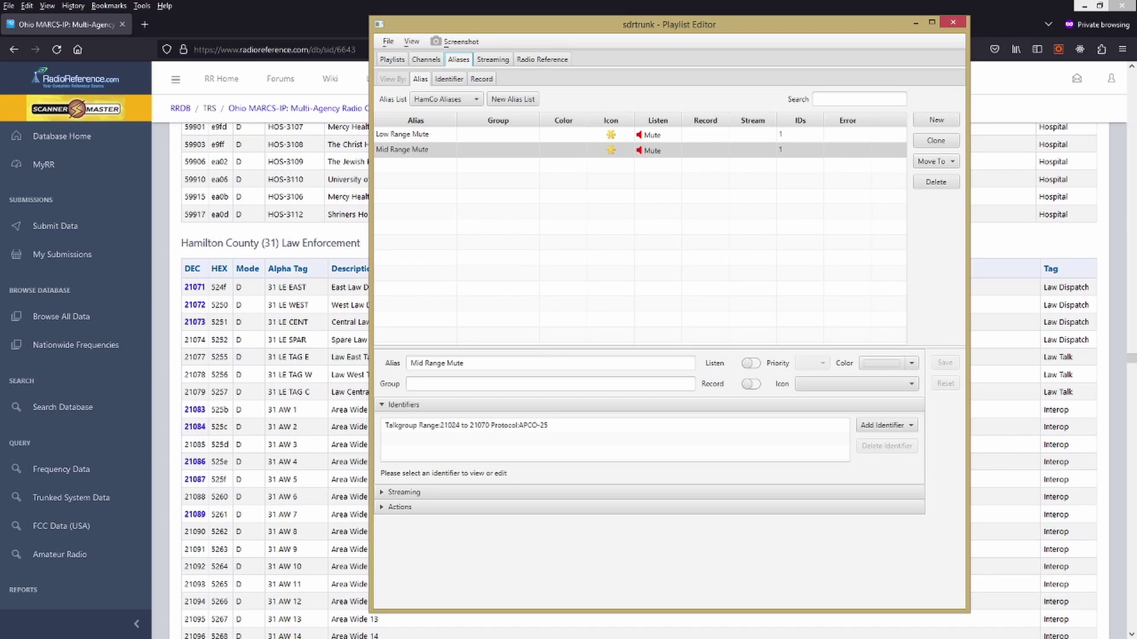
Step: Create a third alias named High Range Mute with listening turned off
left_click(936, 120)
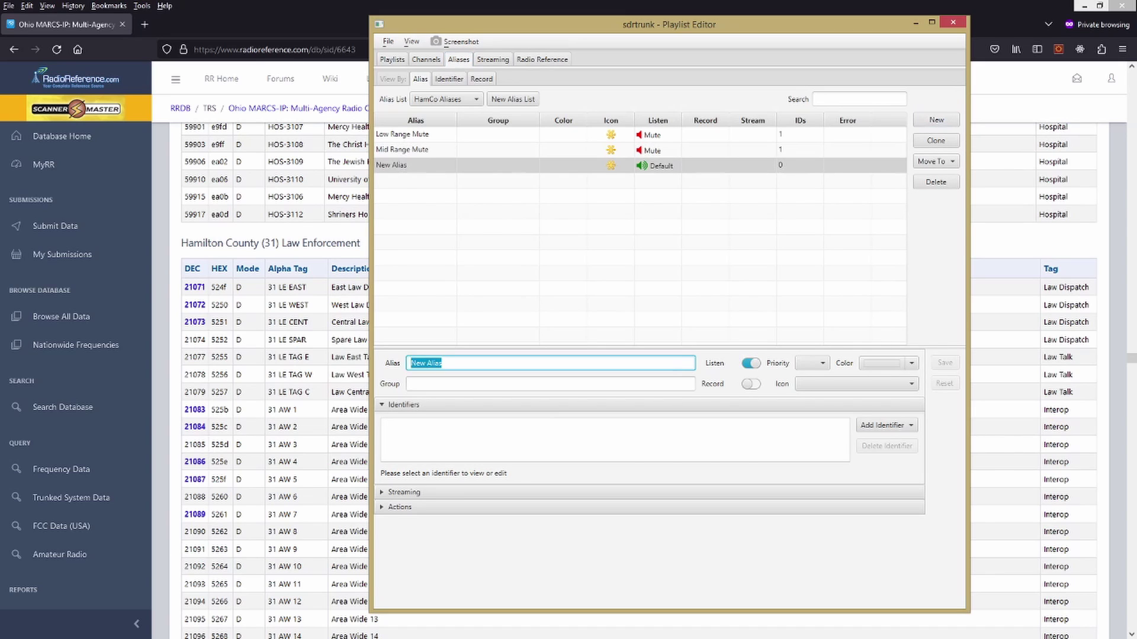
type("High Range Mute")
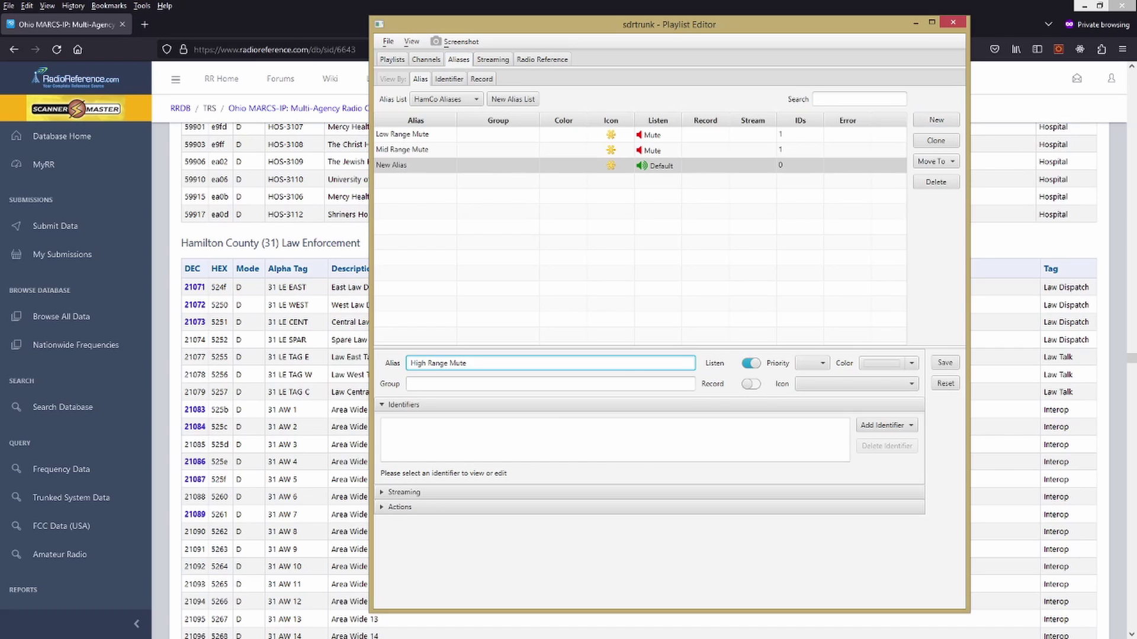
left_click(751, 363)
Step: Add an APCO-25 talkgroup range identifier of 21074 to 65535 to the High Range Mute alias and save it
left_click(886, 425)
mouse_move(874, 457)
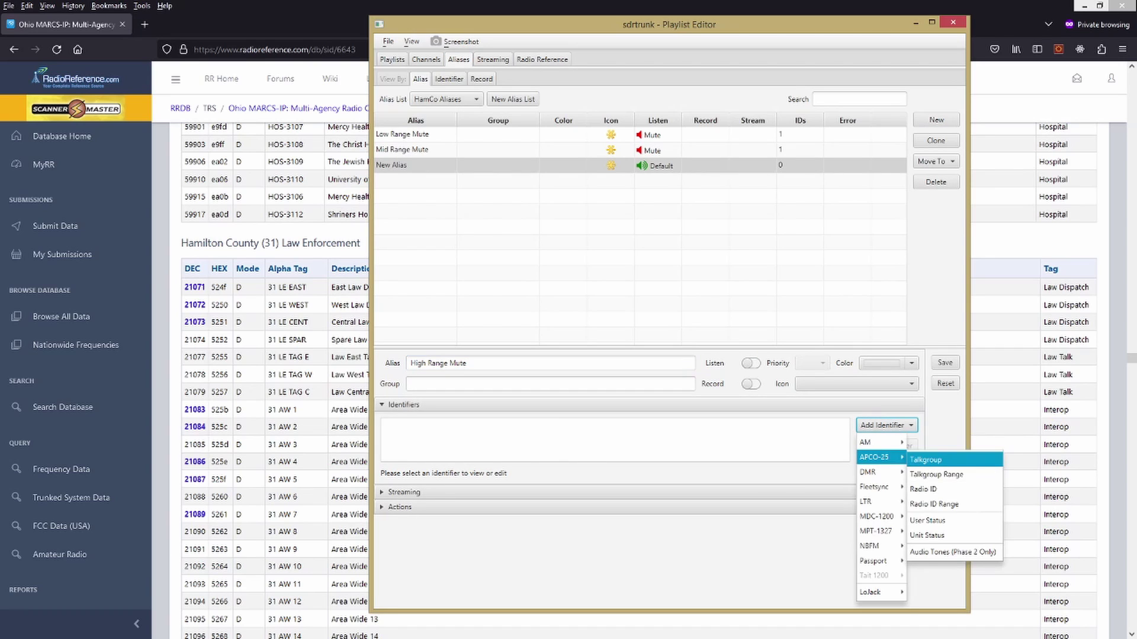
left_click(932, 474)
double_click(479, 476)
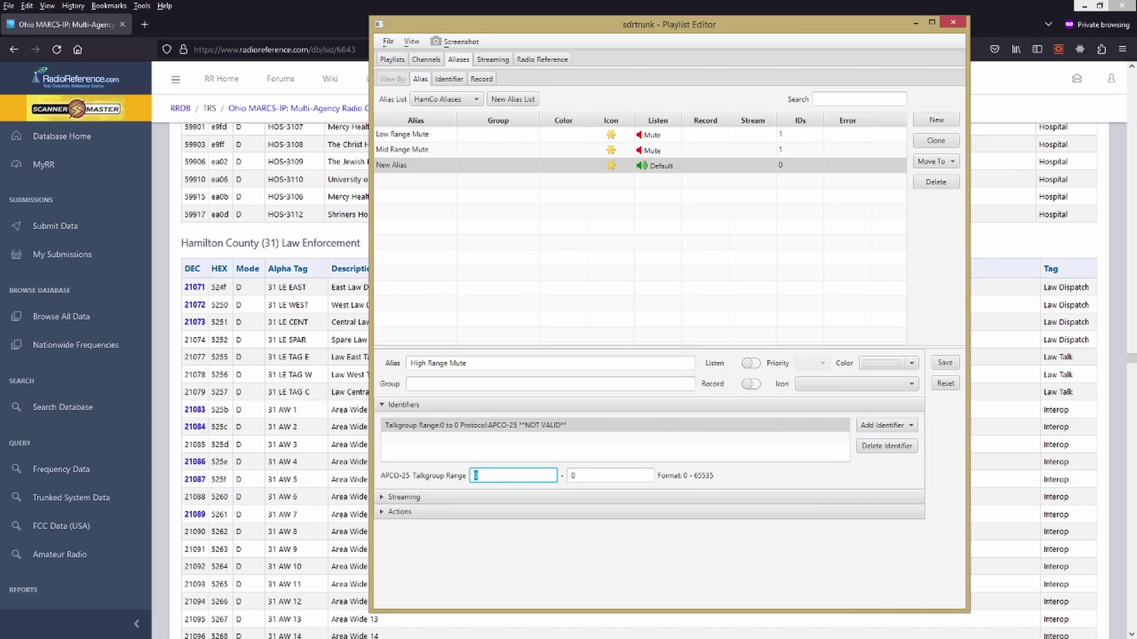
type("21074")
key("Tab")
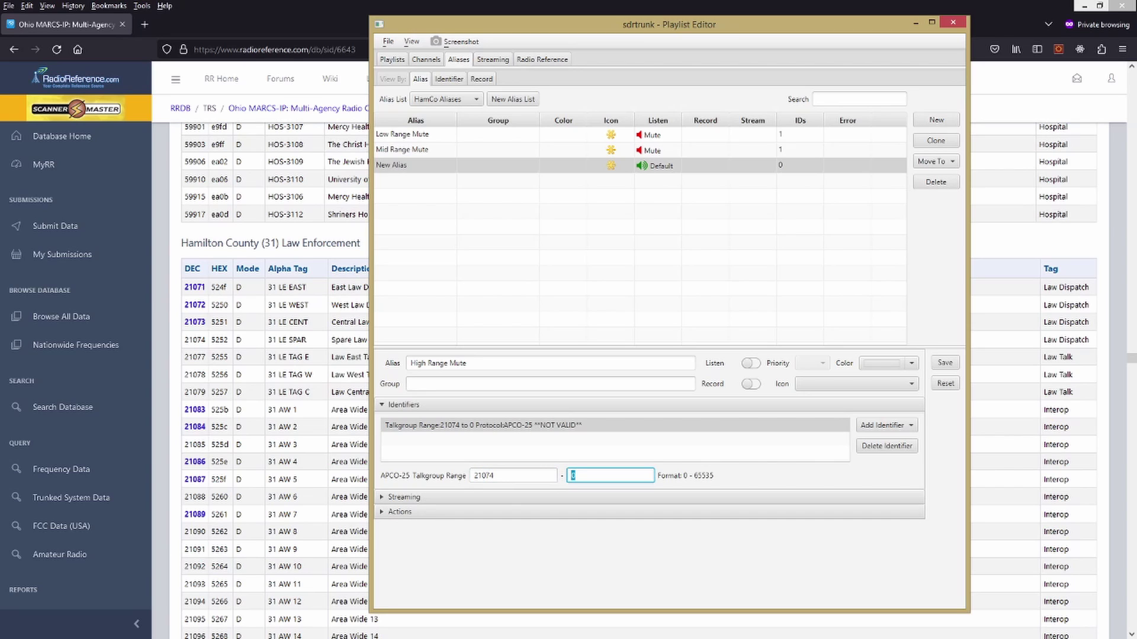
type("65535")
left_click(945, 363)
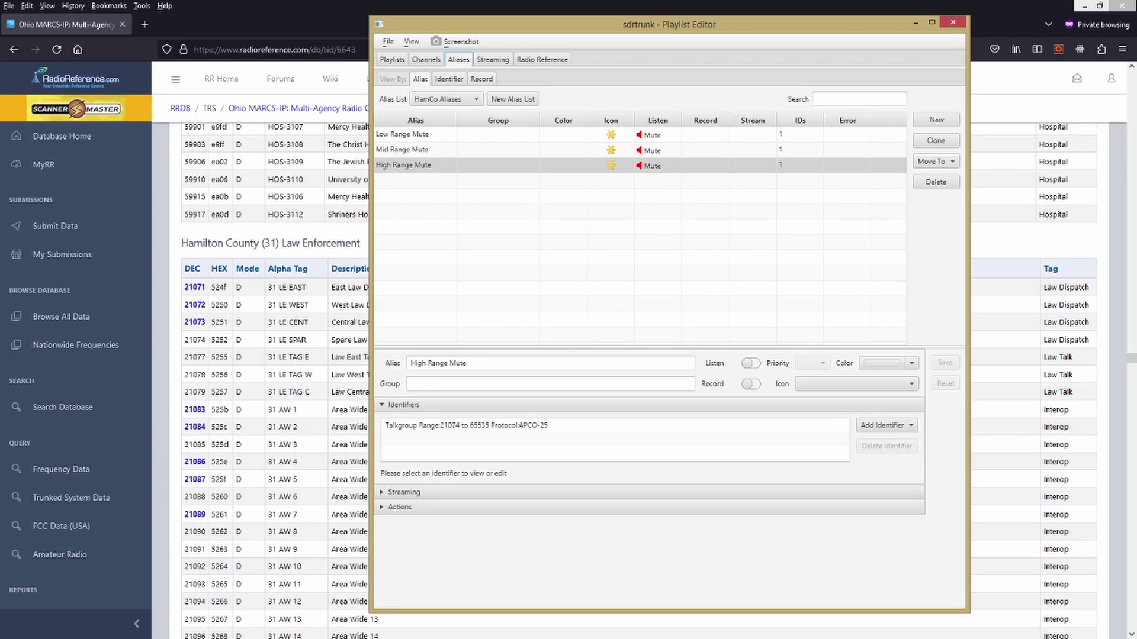
Step: Test-play the Ohio MARCS-IP Hamilton channel, checking its calls in the main sdrtrunk window, and stop it
left_click(1084, 6)
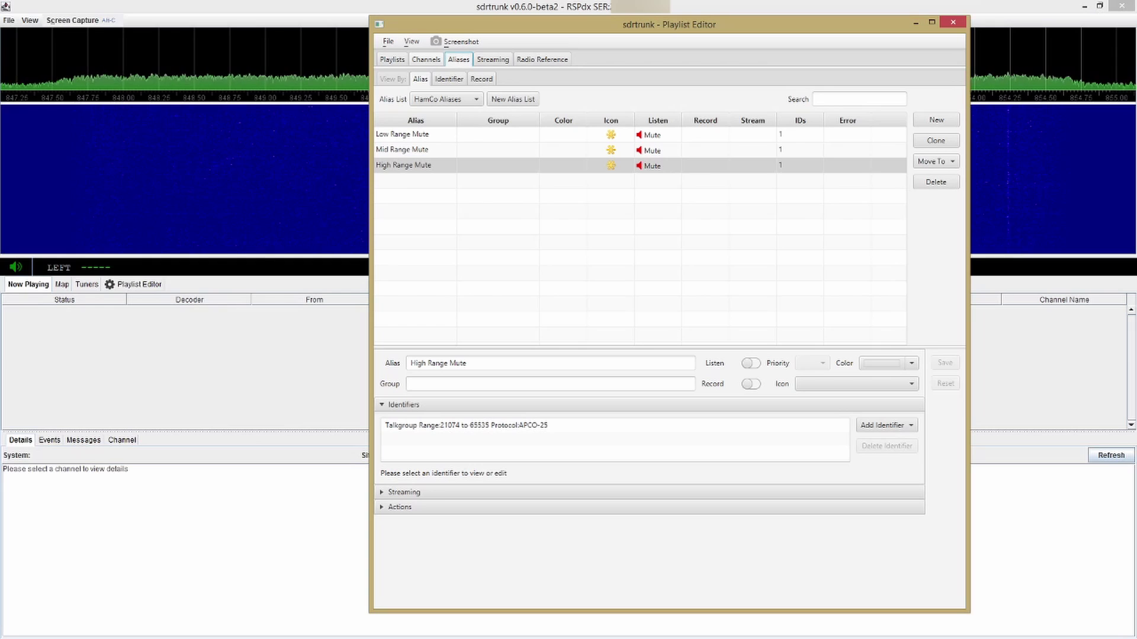
left_click(426, 59)
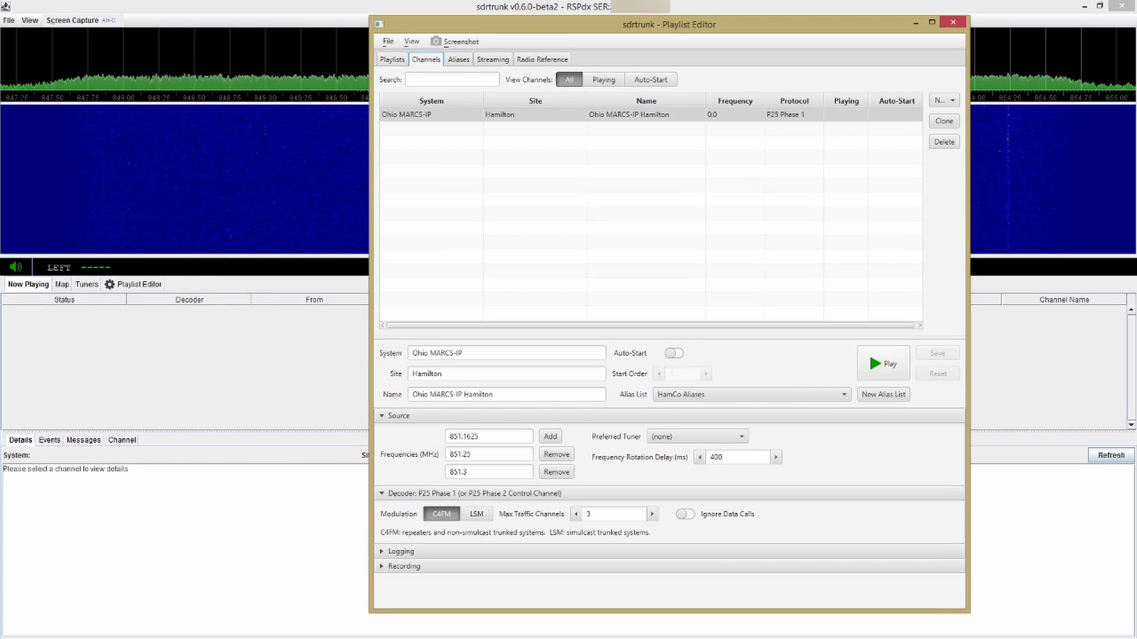
left_click(883, 363)
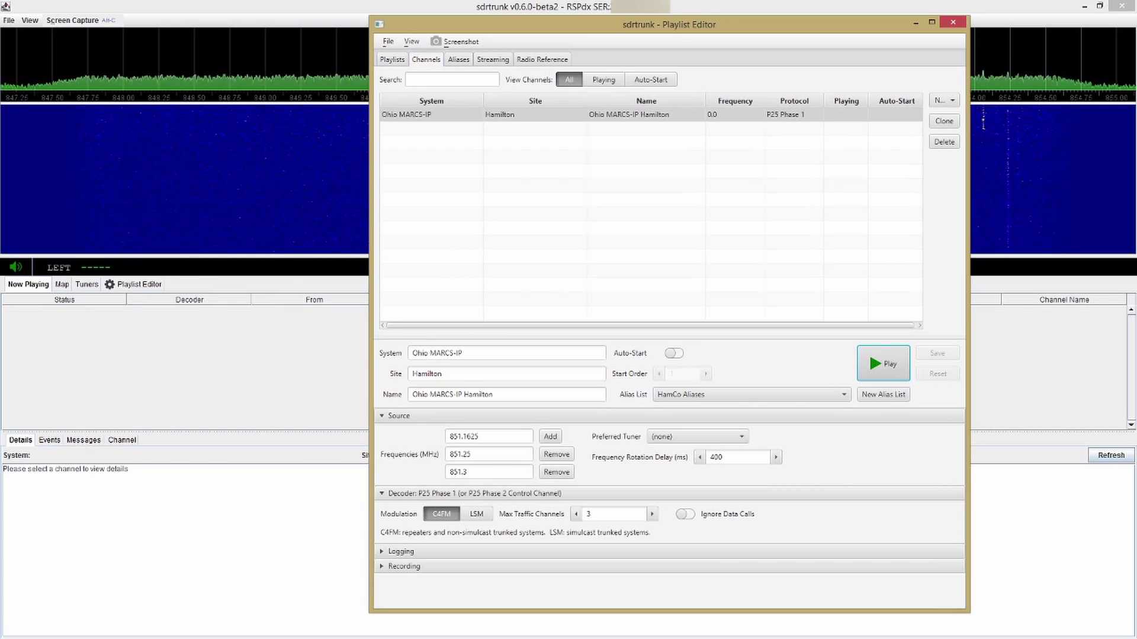
left_click(915, 23)
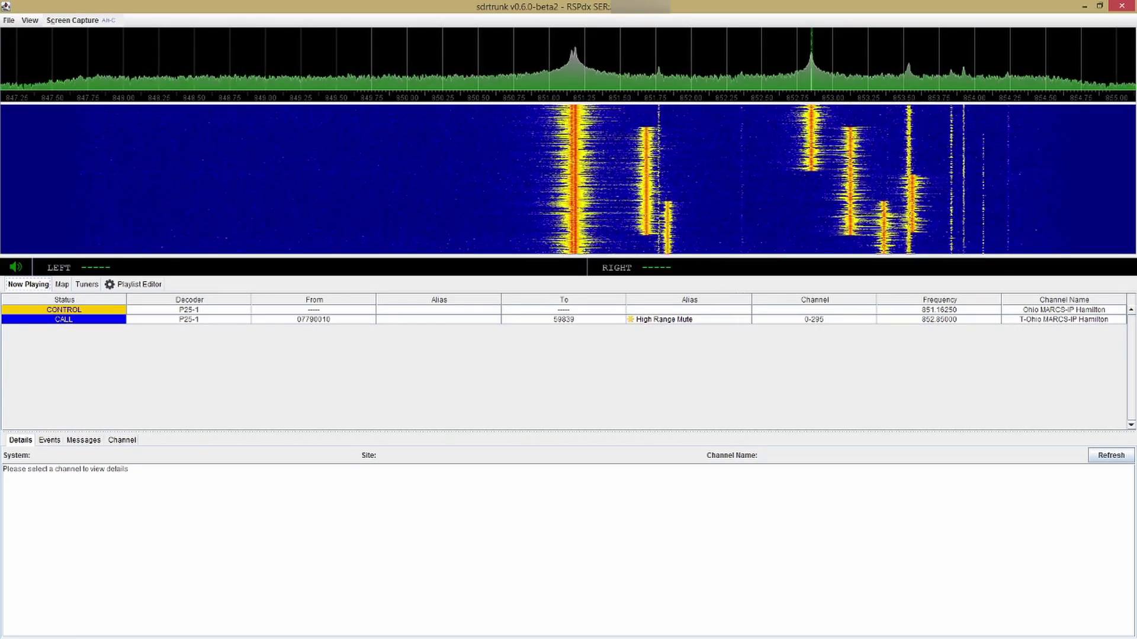
key("alt+Tab")
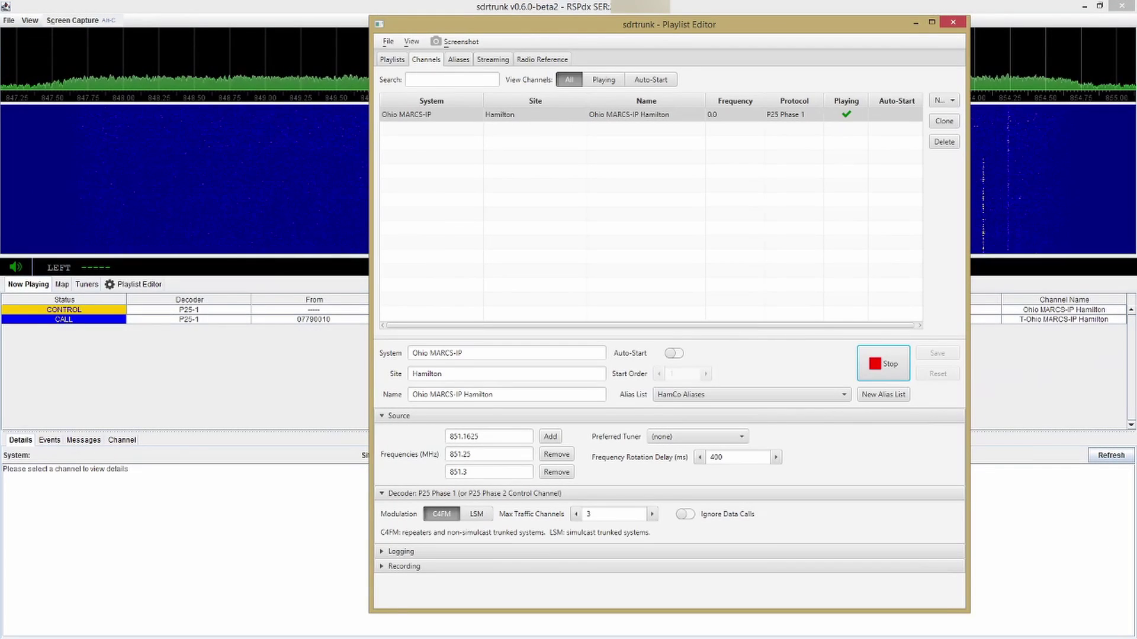
left_click(883, 364)
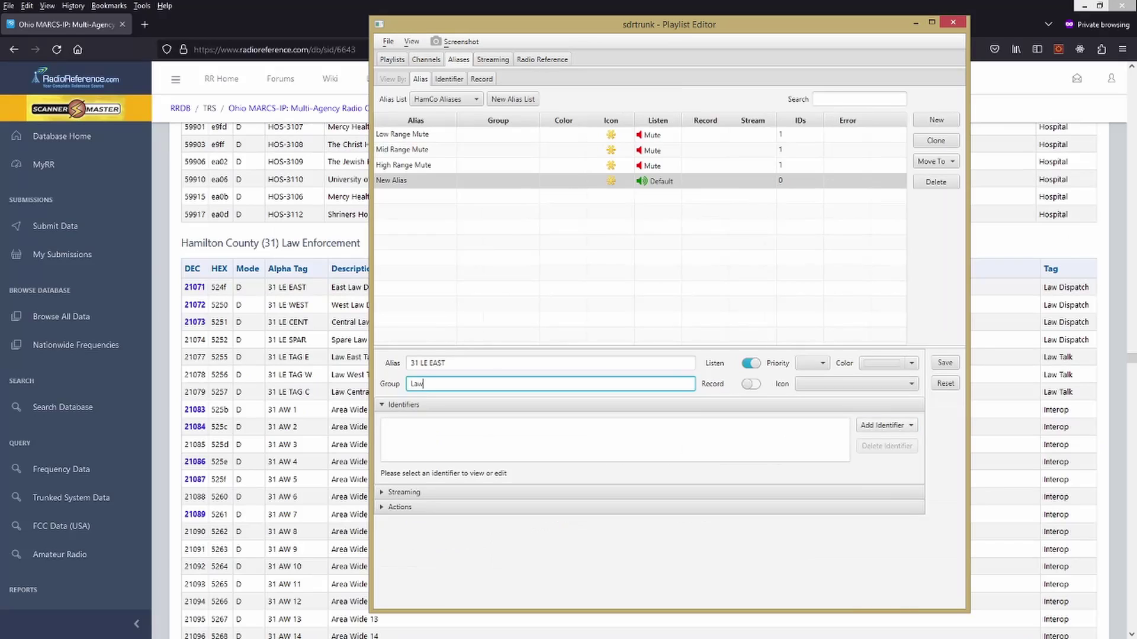
Step: Add an APCO-25 talkgroup identifier of 21071 to the 31 LE EAST alias and save it
left_click(887, 425)
mouse_move(876, 457)
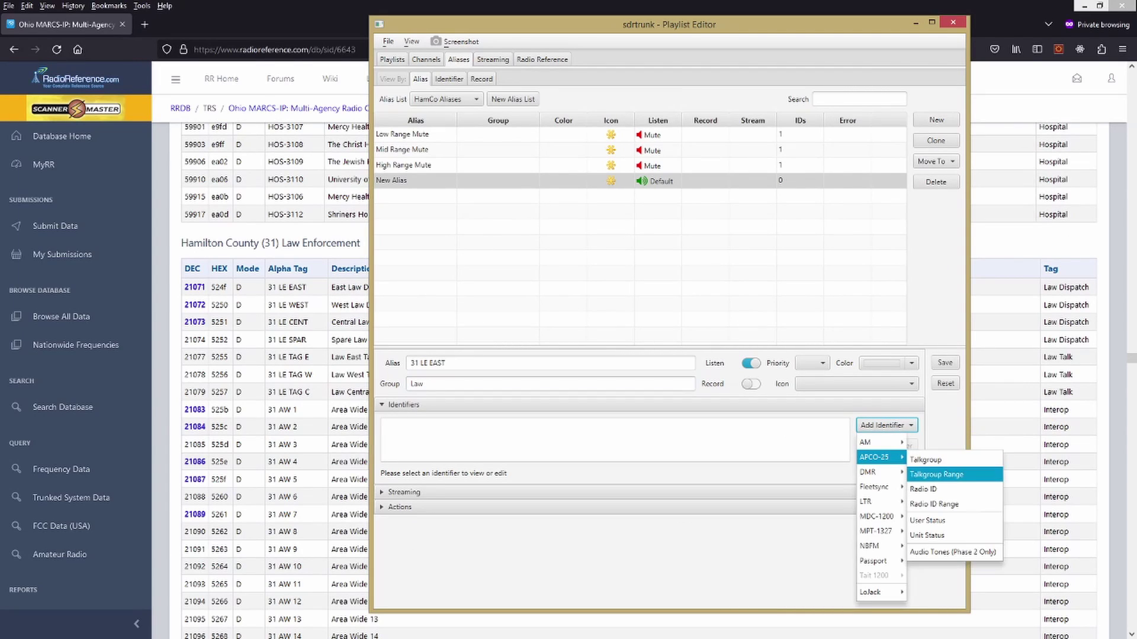
left_click(926, 461)
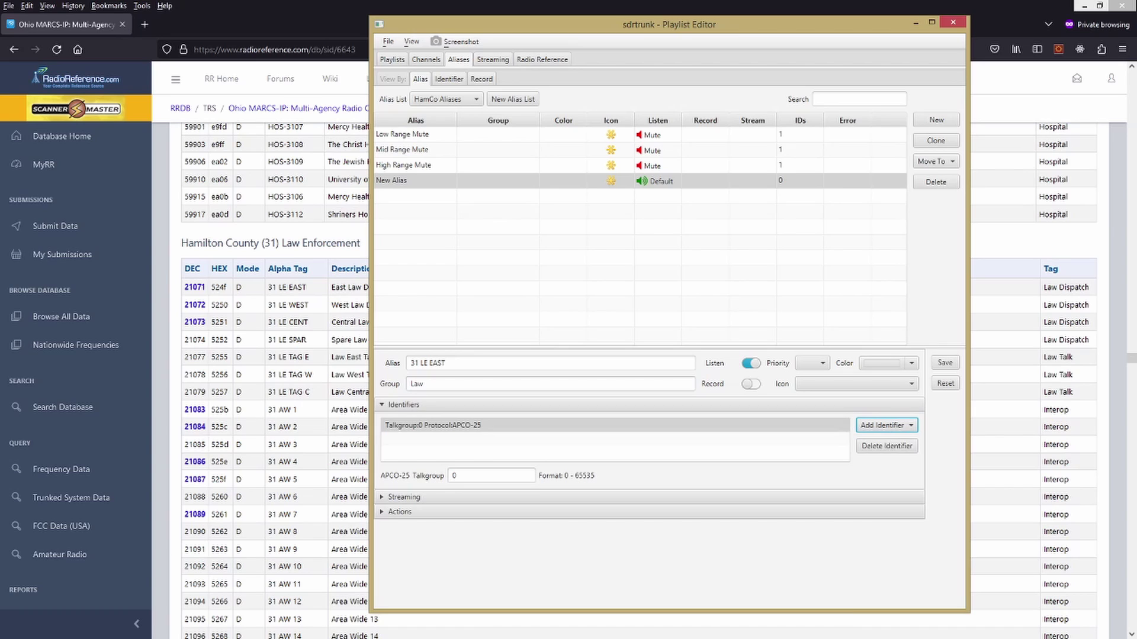
left_click_drag(464, 476, 451, 476)
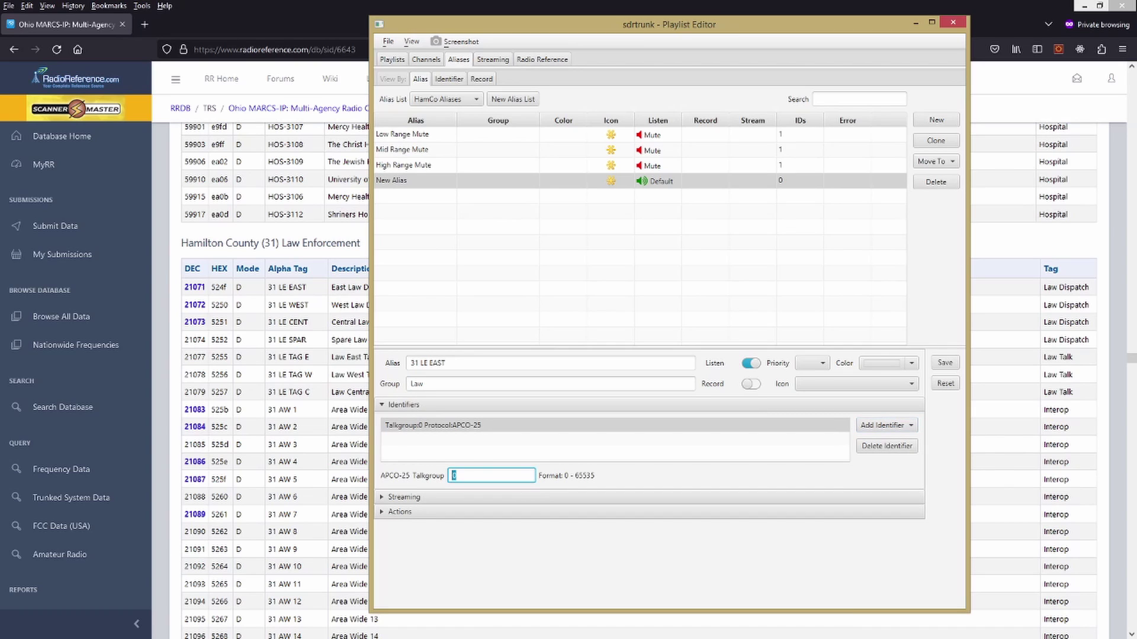
type("21071")
left_click(944, 363)
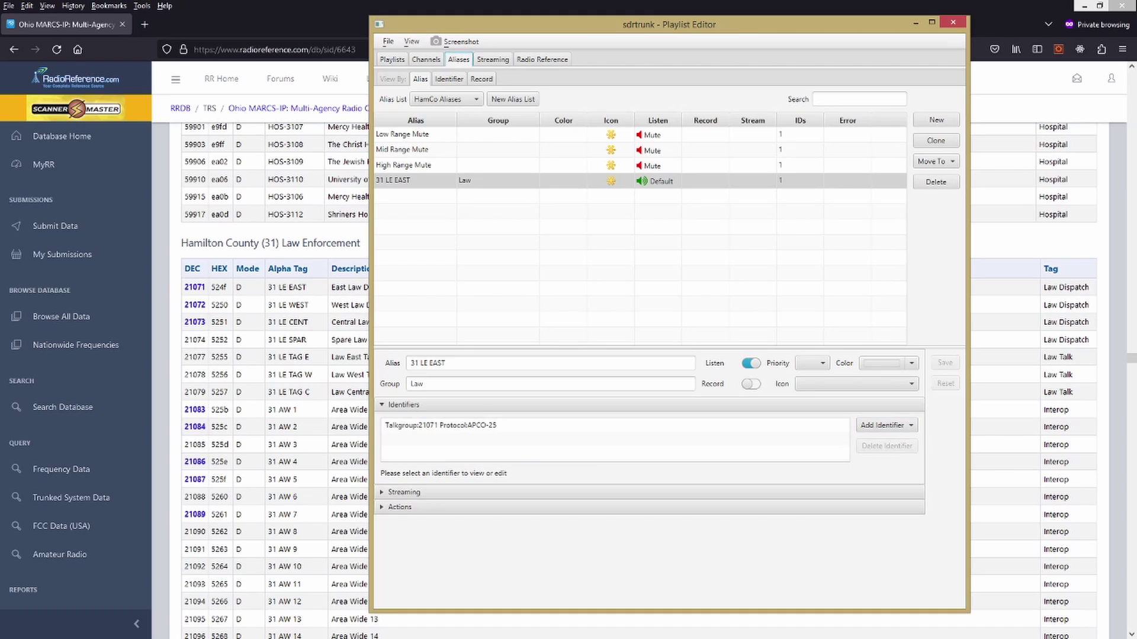
Step: Create a new alias named 31 LE WEST in the Law group
left_click(936, 119)
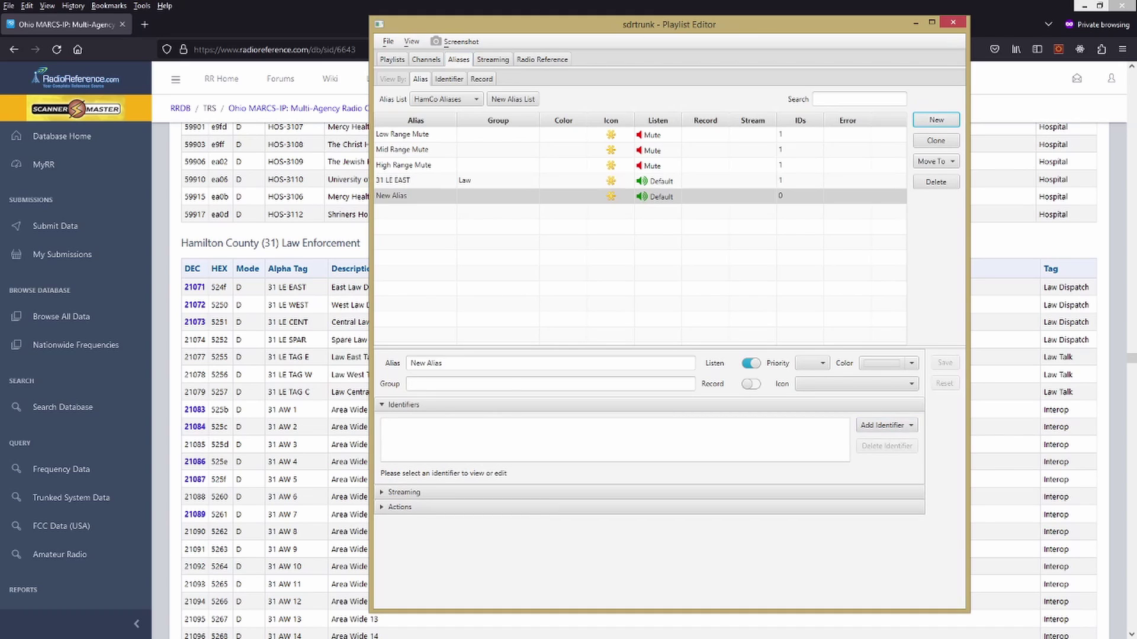
key("ctrl+a")
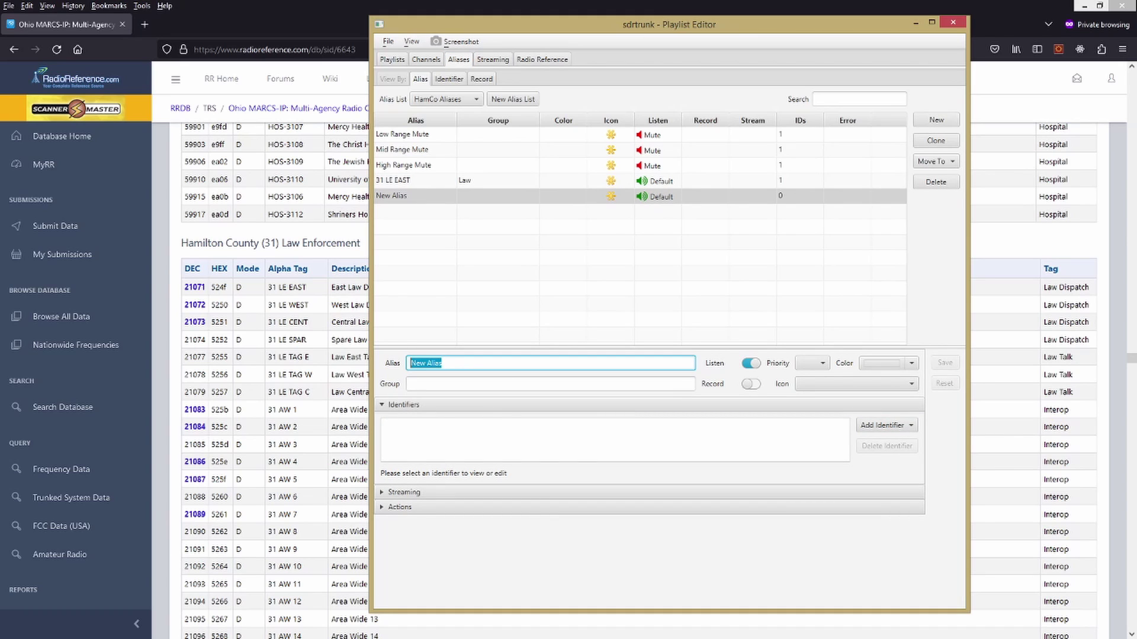
type("31")
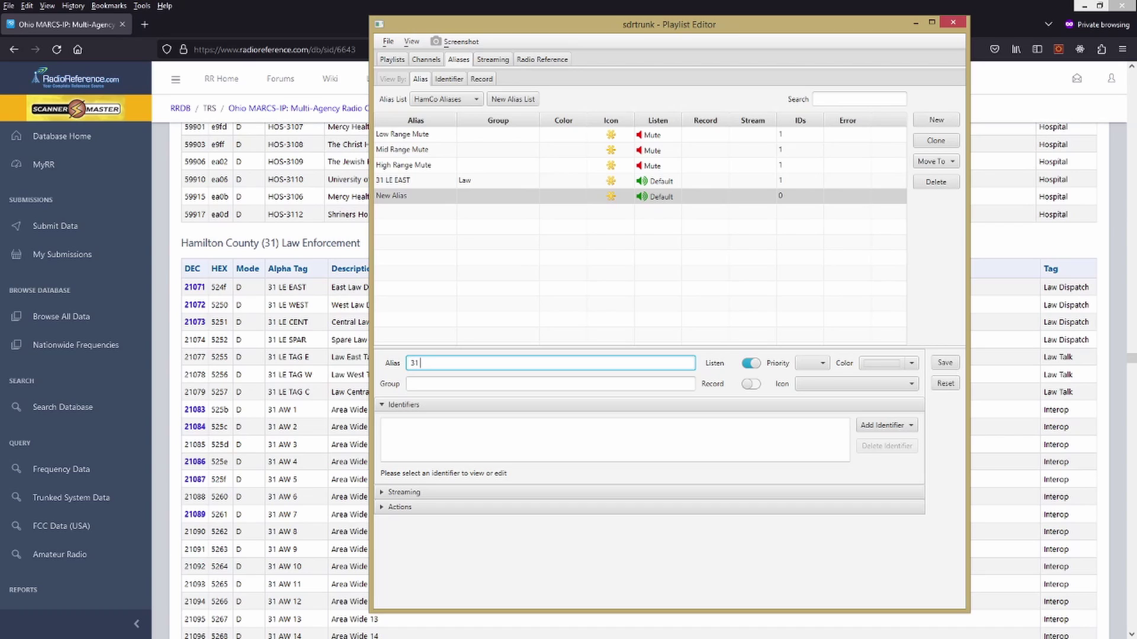
type(" LE WEST")
key("Tab")
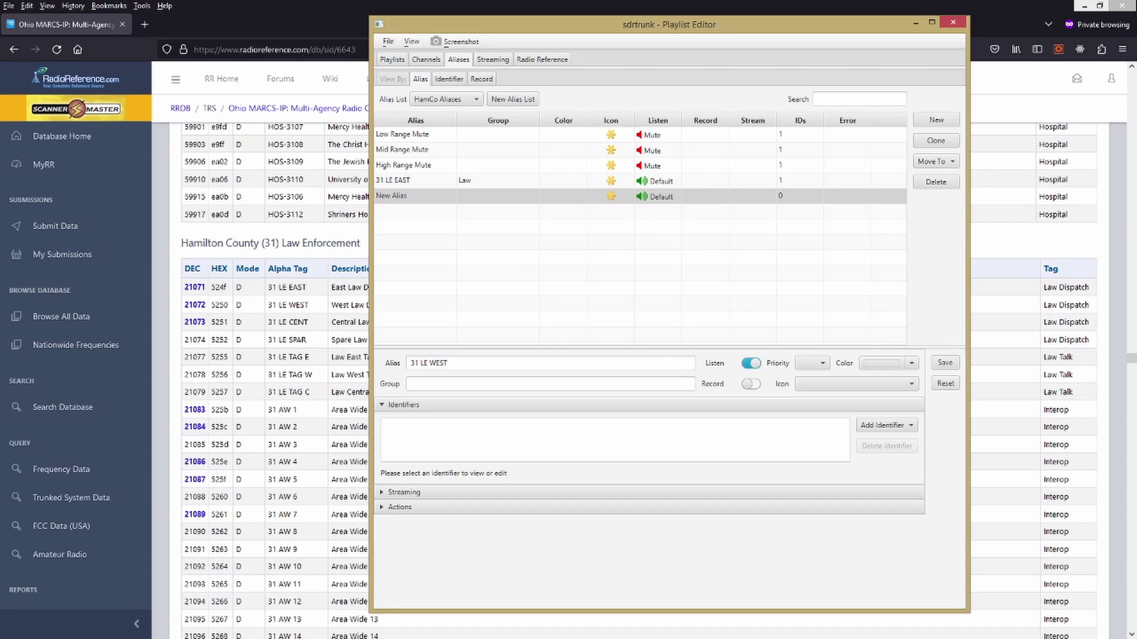
key("Tab")
key("Tab")
key("Tab")
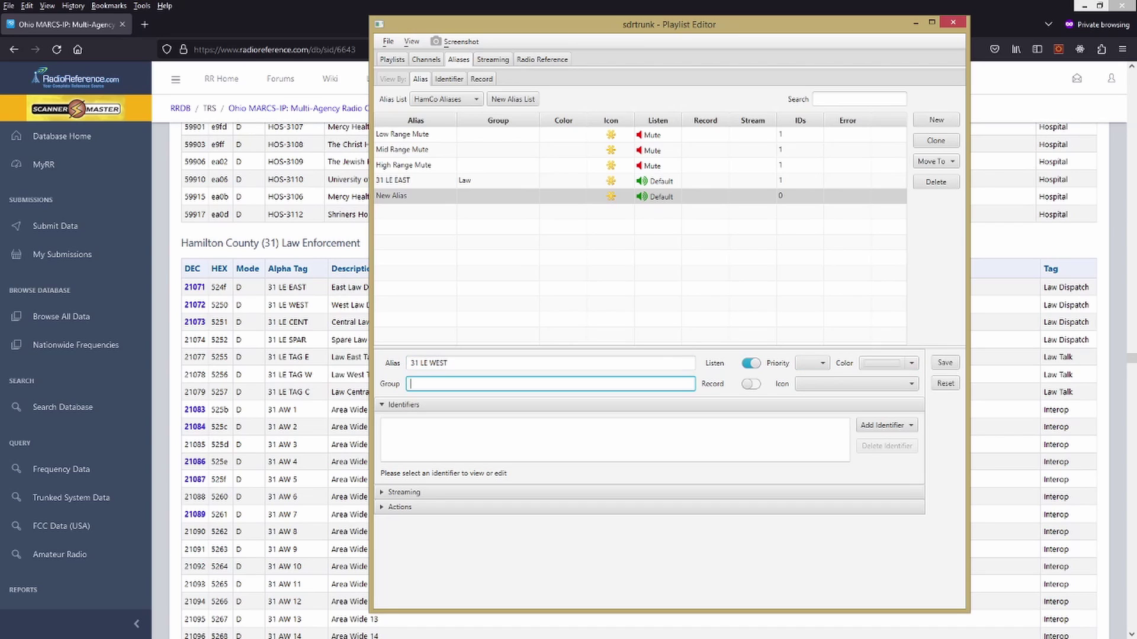
type("Law")
key("Tab")
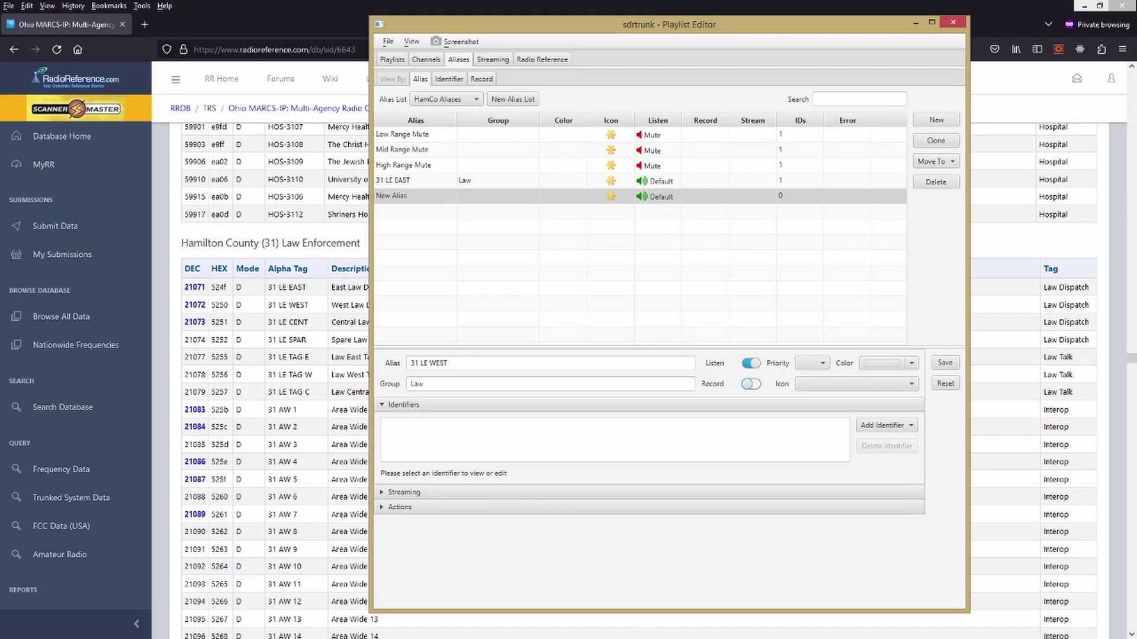
Step: Add an APCO-25 talkgroup identifier of 21072 to the 31 LE WEST alias and save it
left_click(887, 425)
mouse_move(878, 457)
left_click(939, 460)
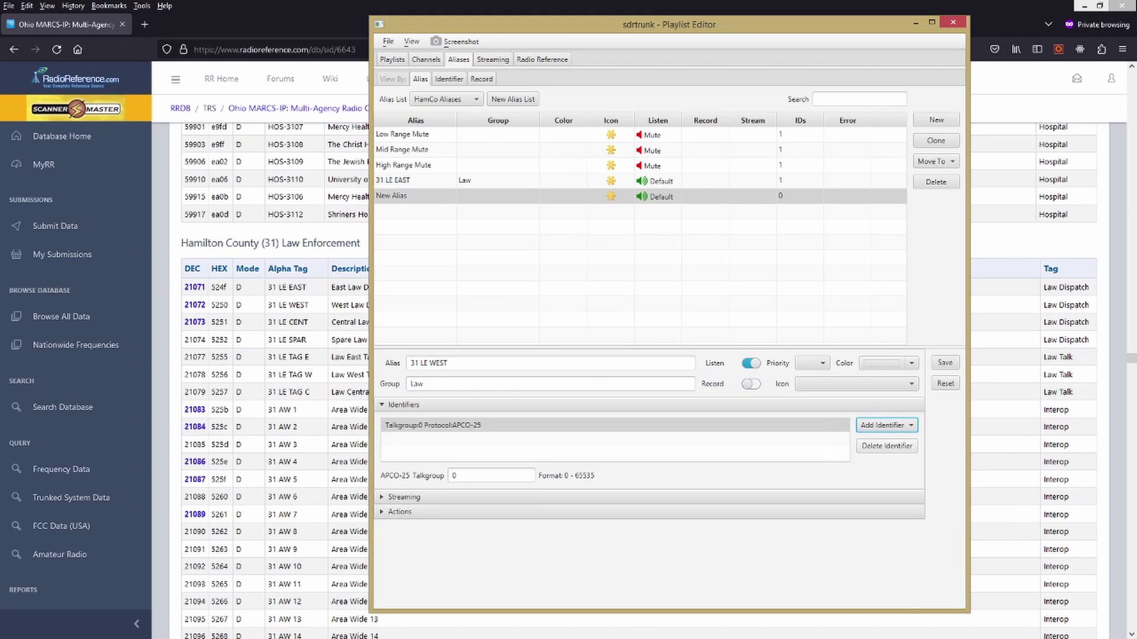
key("Tab")
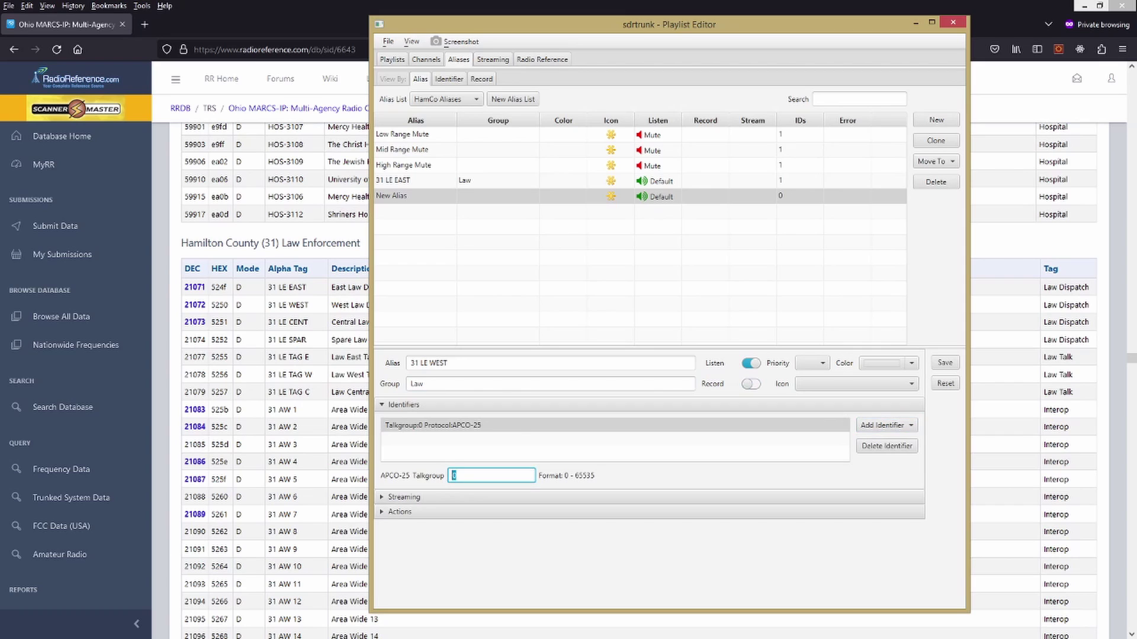
type("21072")
left_click(945, 363)
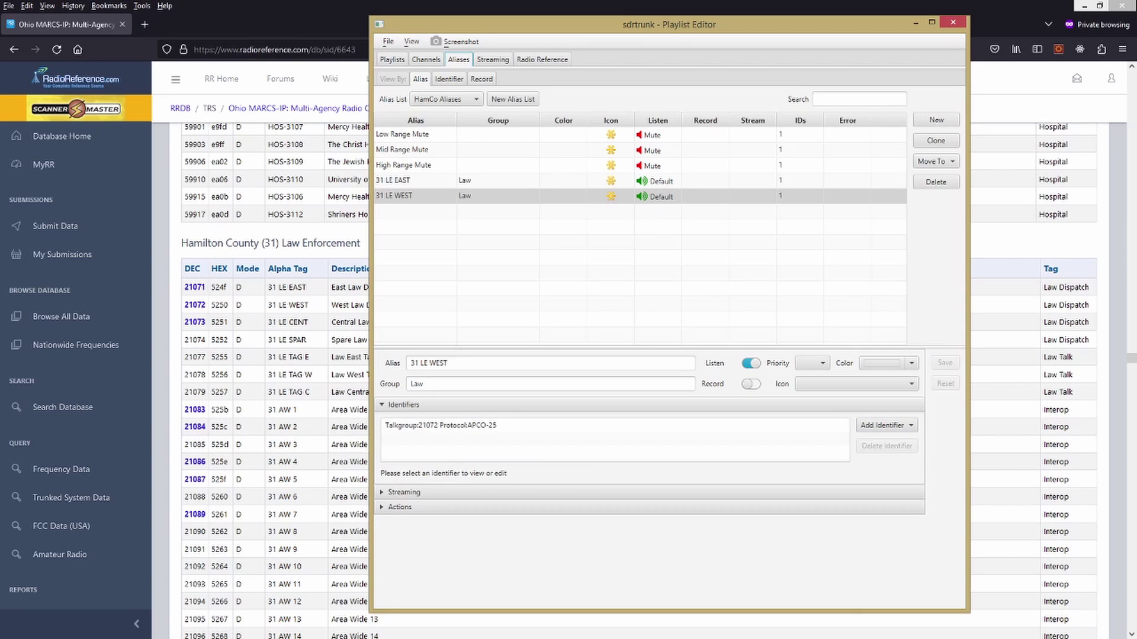
Step: Create a new alias named 31 LE CENT in the Law group
left_click(936, 119)
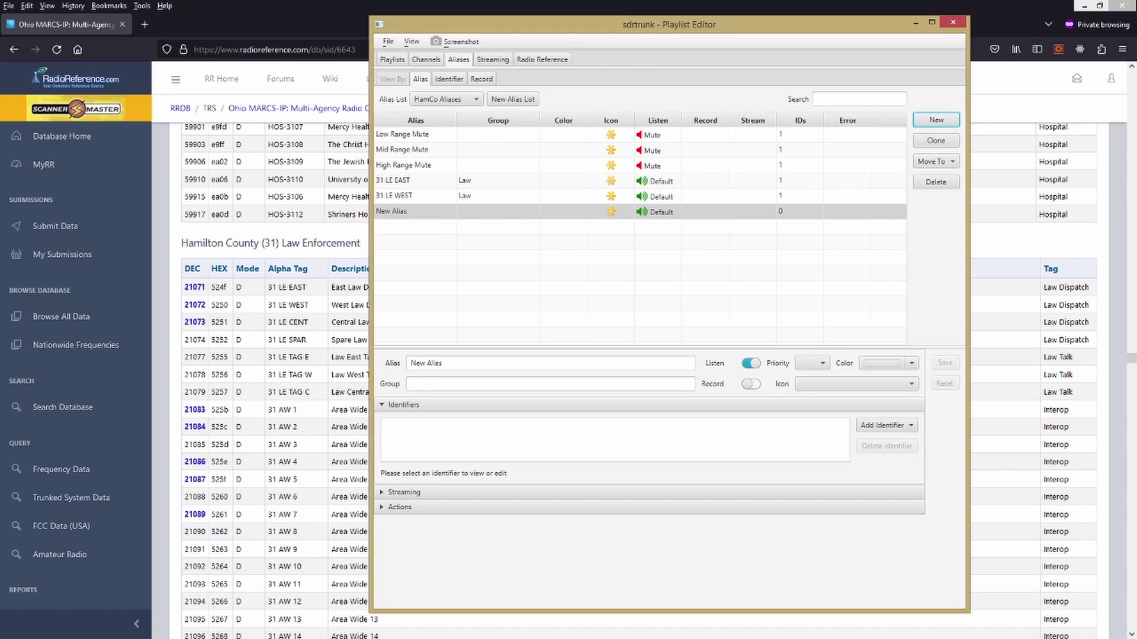
type("31")
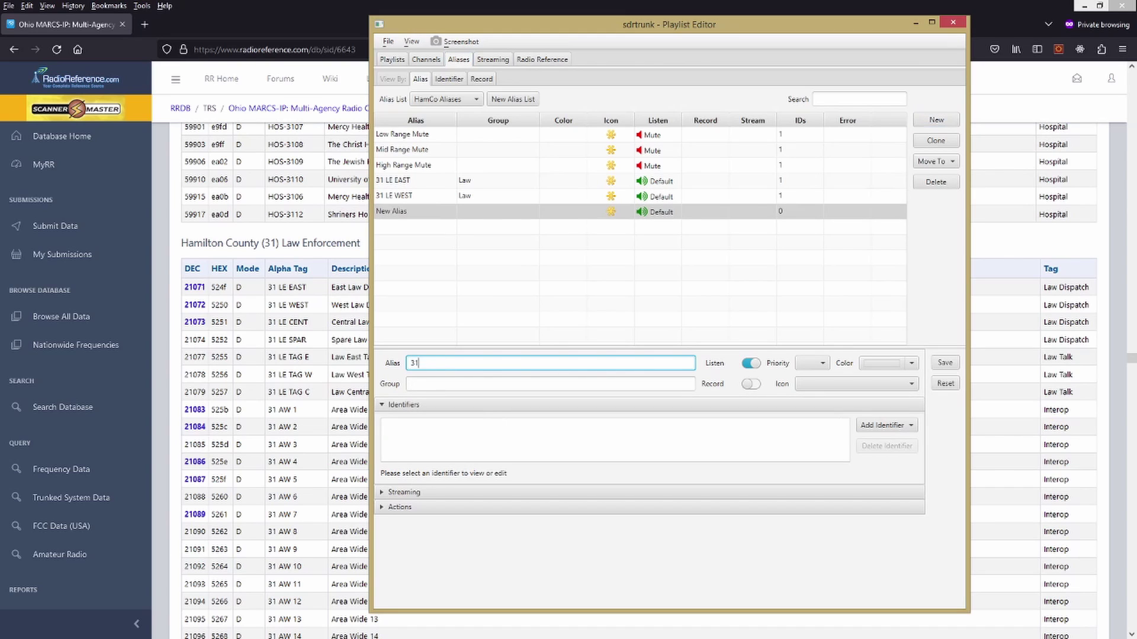
type(" LE CENT")
type("L")
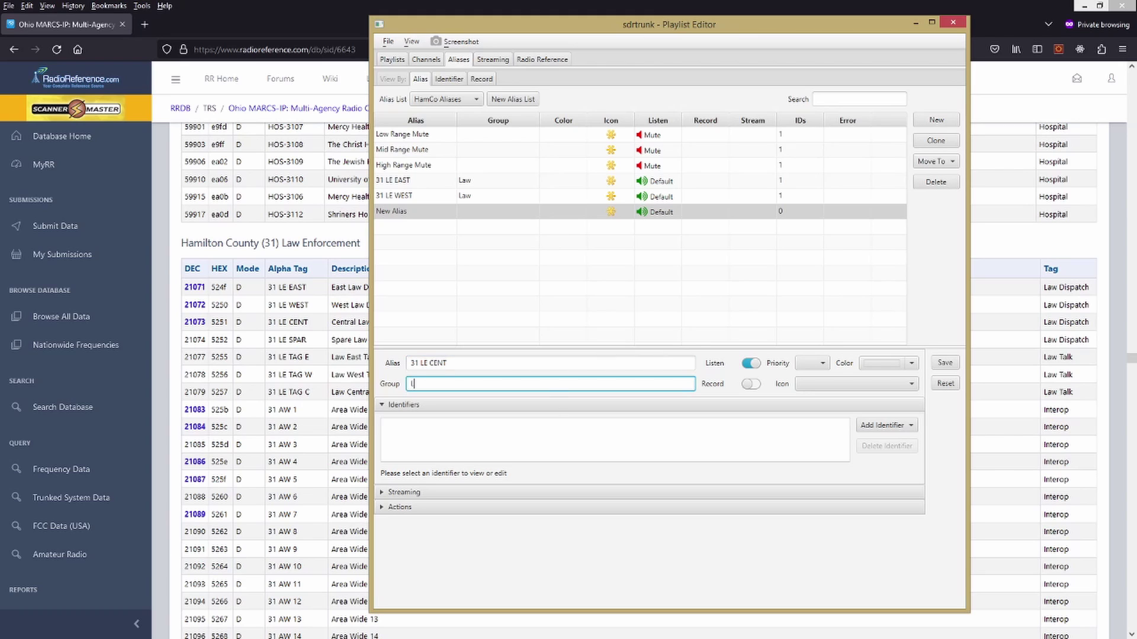
key("Down")
key("Return")
Step: Add an APCO-25 talkgroup identifier of 21073 to the 31 LE CENT alias and save it
left_click(885, 426)
mouse_move(874, 457)
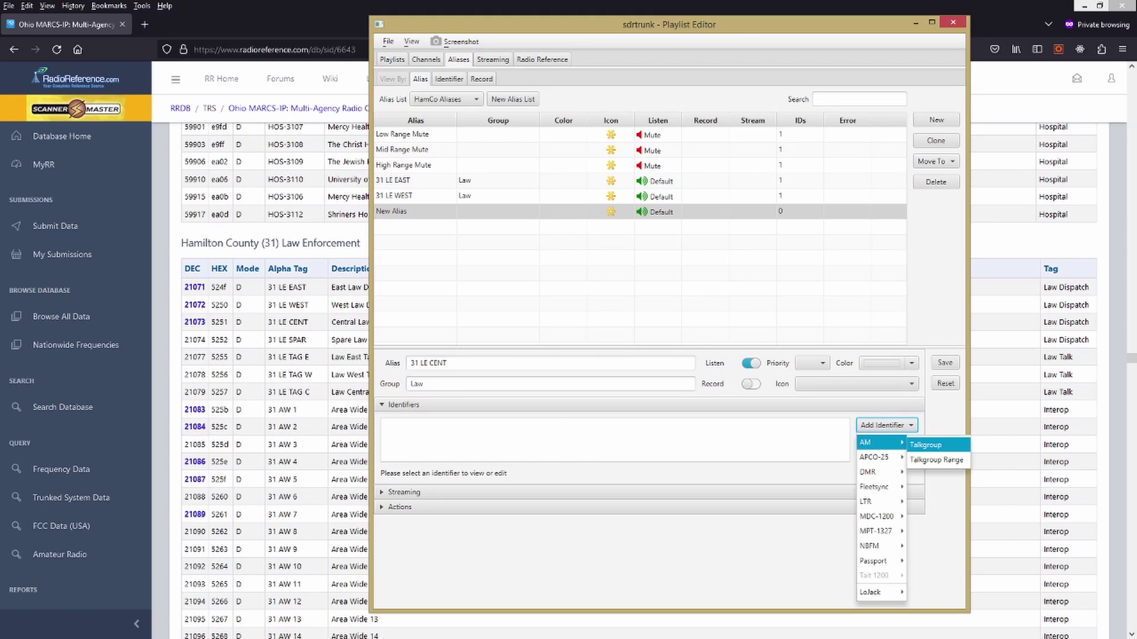
left_click(926, 460)
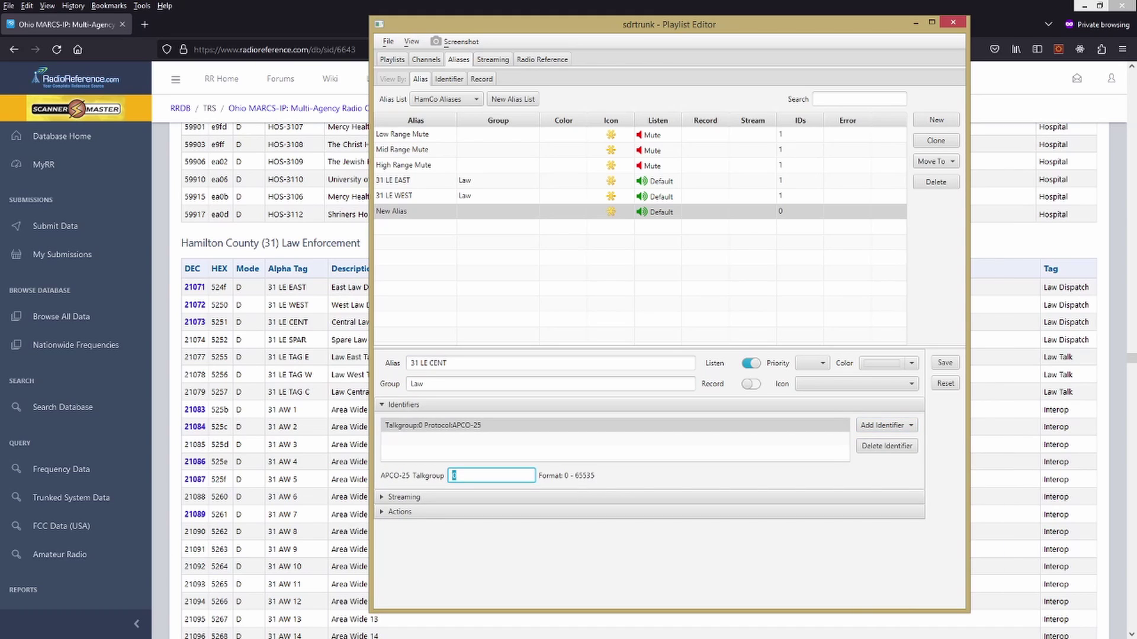
type("21073")
left_click(945, 362)
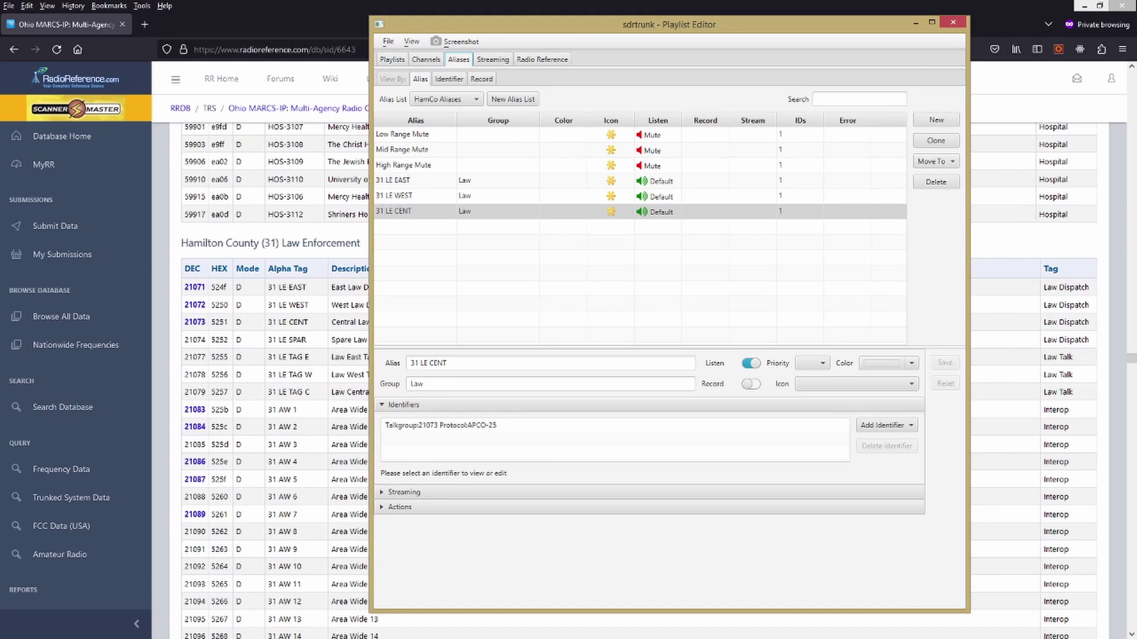
Step: Consult the Hamilton County fire talkgroups on RadioReference and return to the Playlist Editor
key("alt+Tab")
scroll(638, 379, "up", 18)
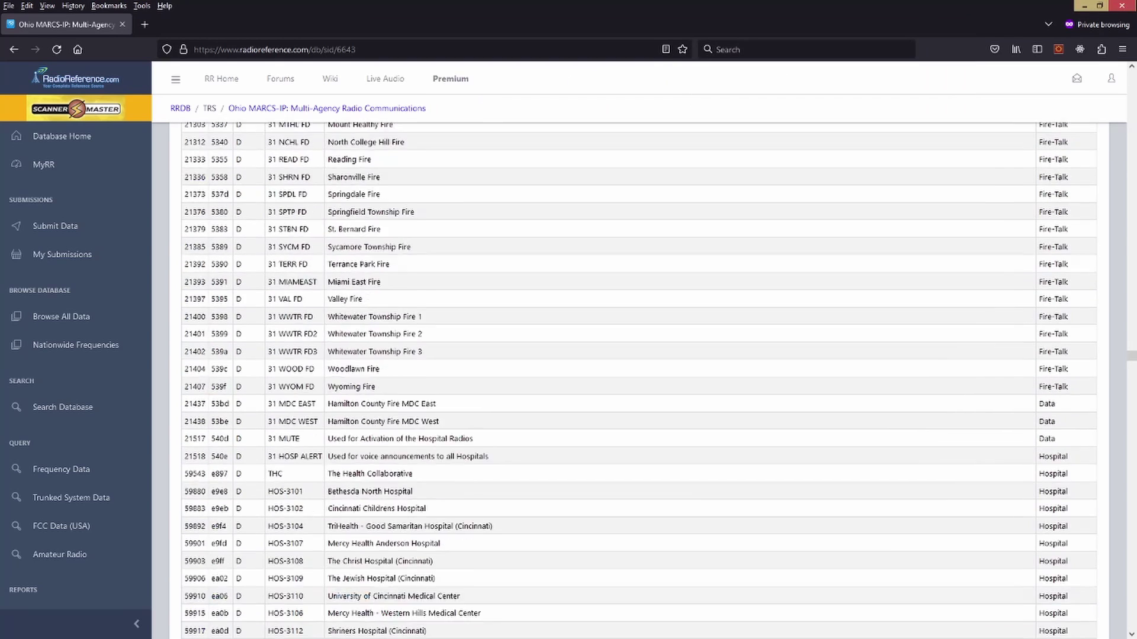
key("alt+Tab")
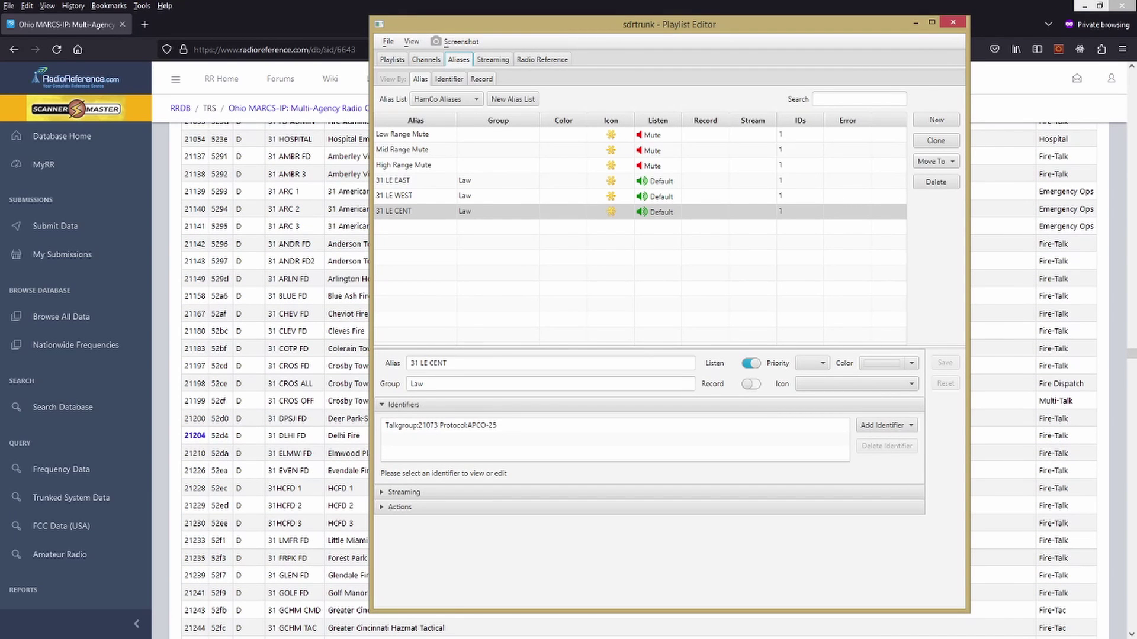
Step: Play the Ohio MARCS-IP Hamilton channel to test the law enforcement aliases, and stop it
key("alt+Tab")
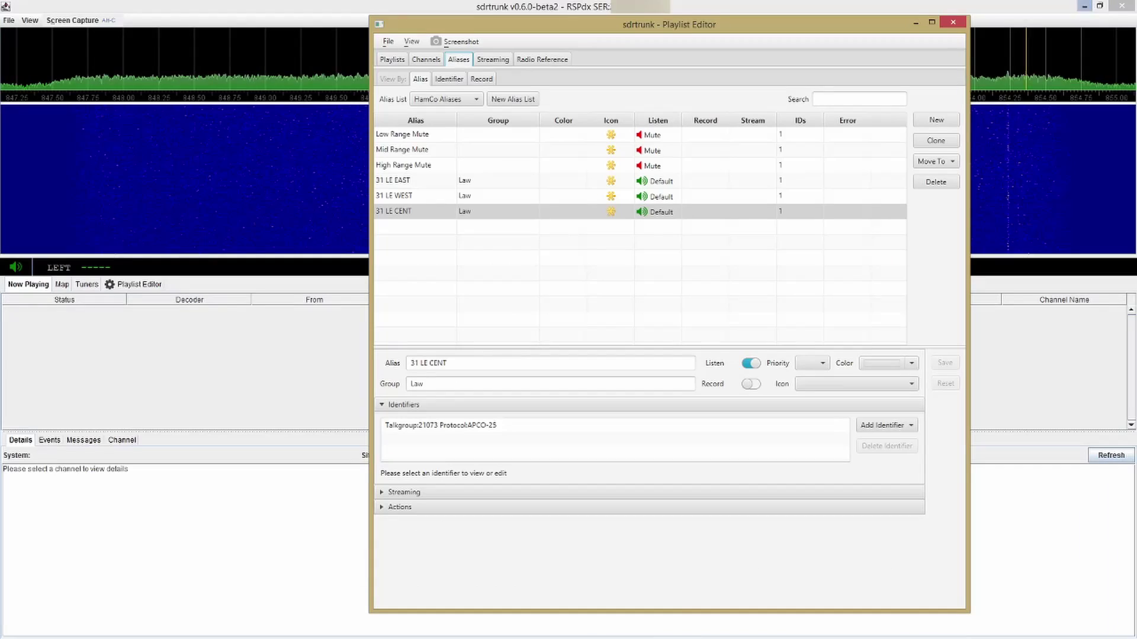
left_click(426, 59)
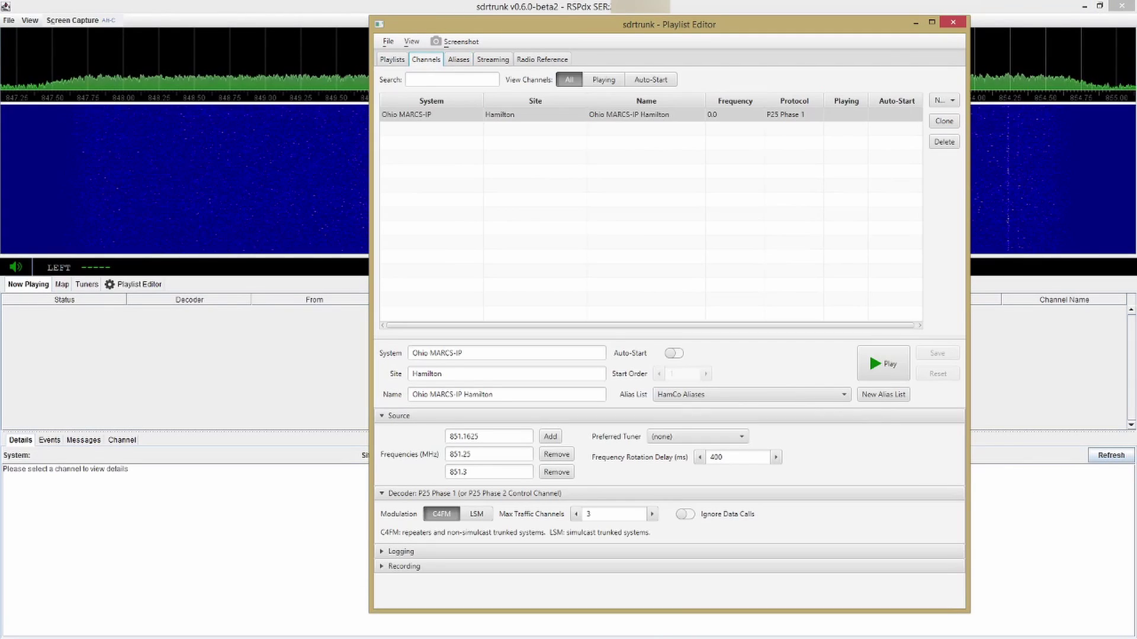
left_click(883, 363)
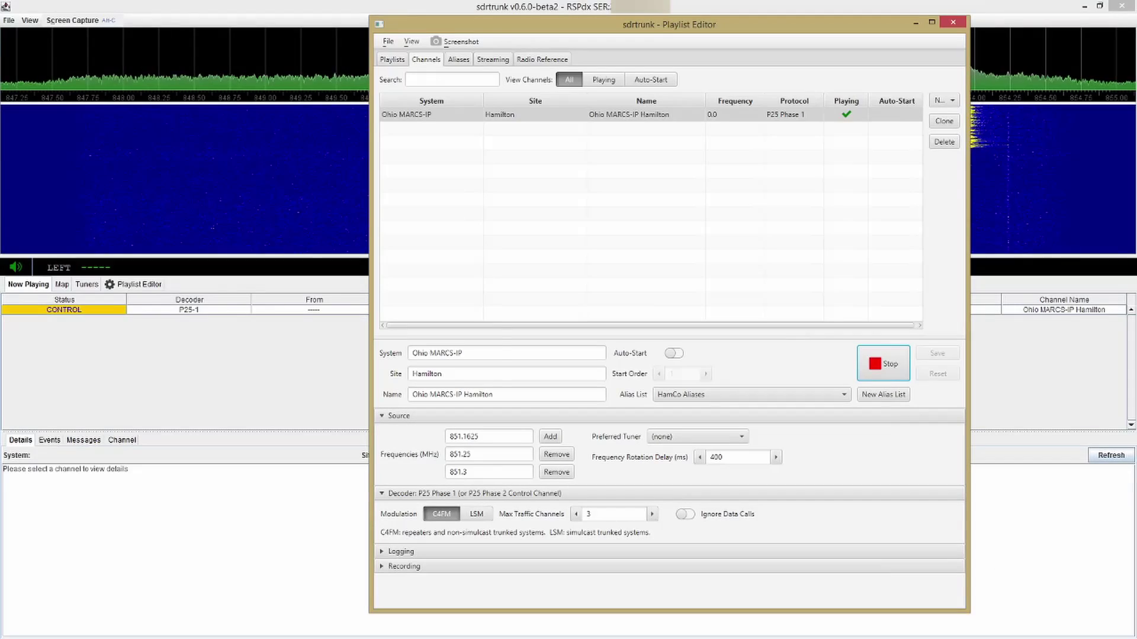
left_click(883, 364)
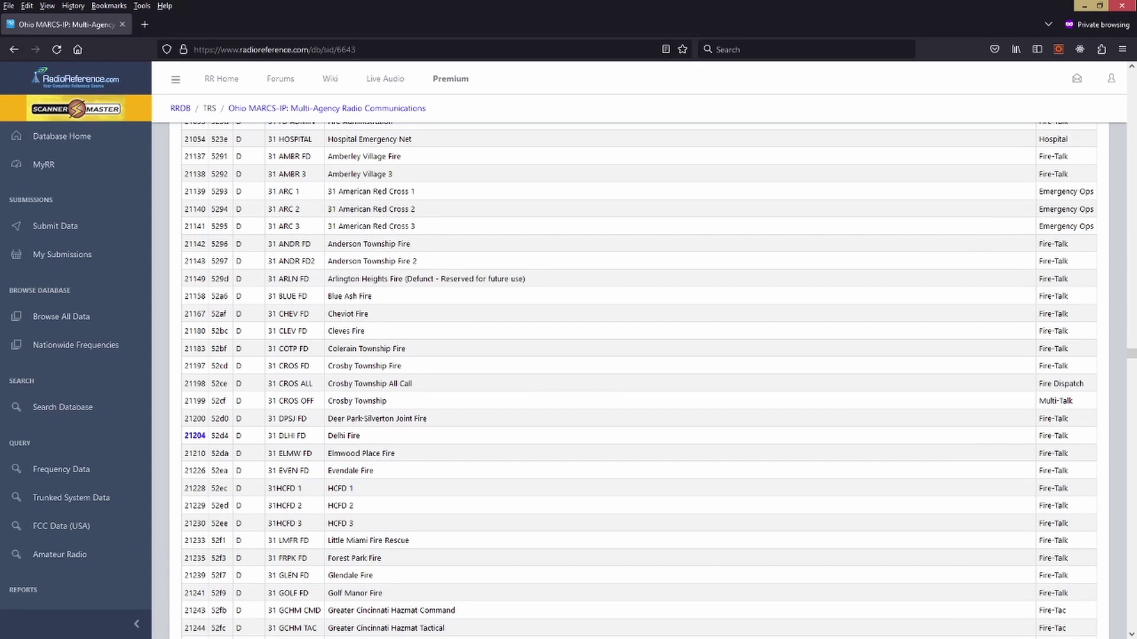
Step: Review the Hamilton County Fire/EMS/Hospitals talkgroups on RadioReference, highlighting the rows from 21021 to 21035
scroll(639, 379, "up", 15)
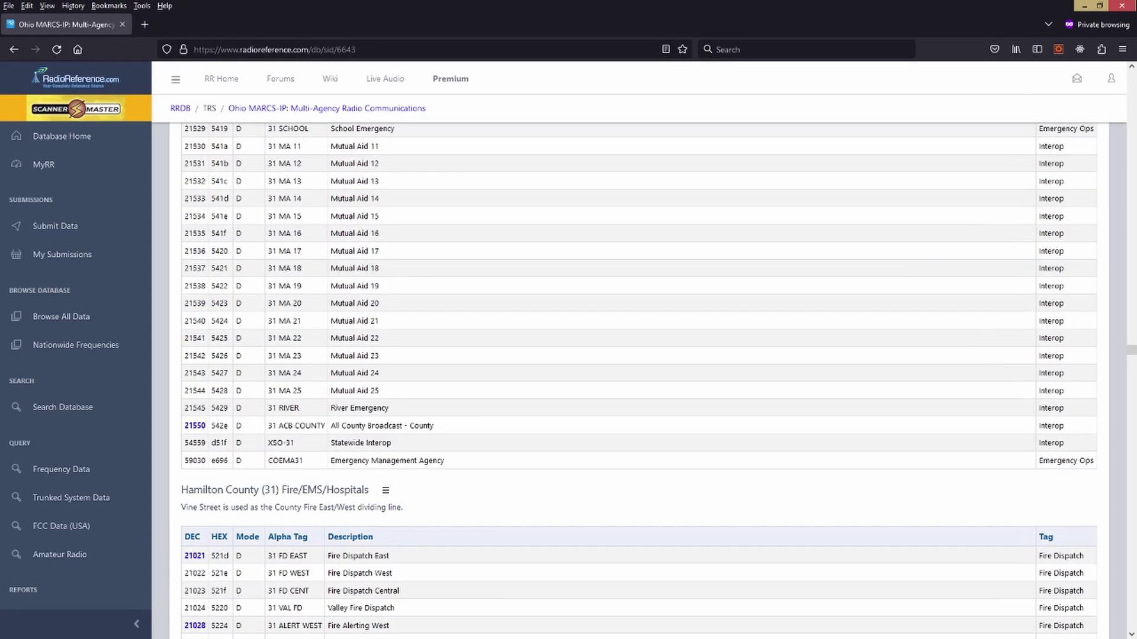
scroll(640, 379, "down", 4)
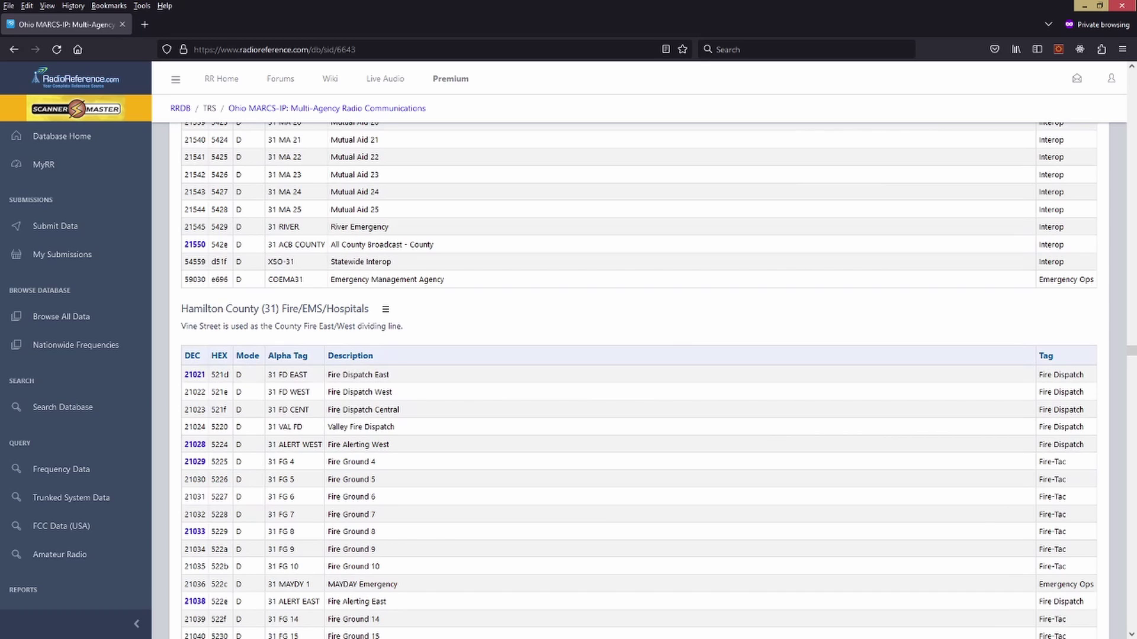
left_click_drag(185, 375, 379, 566)
left_click(379, 567)
scroll(639, 378, "up", 2)
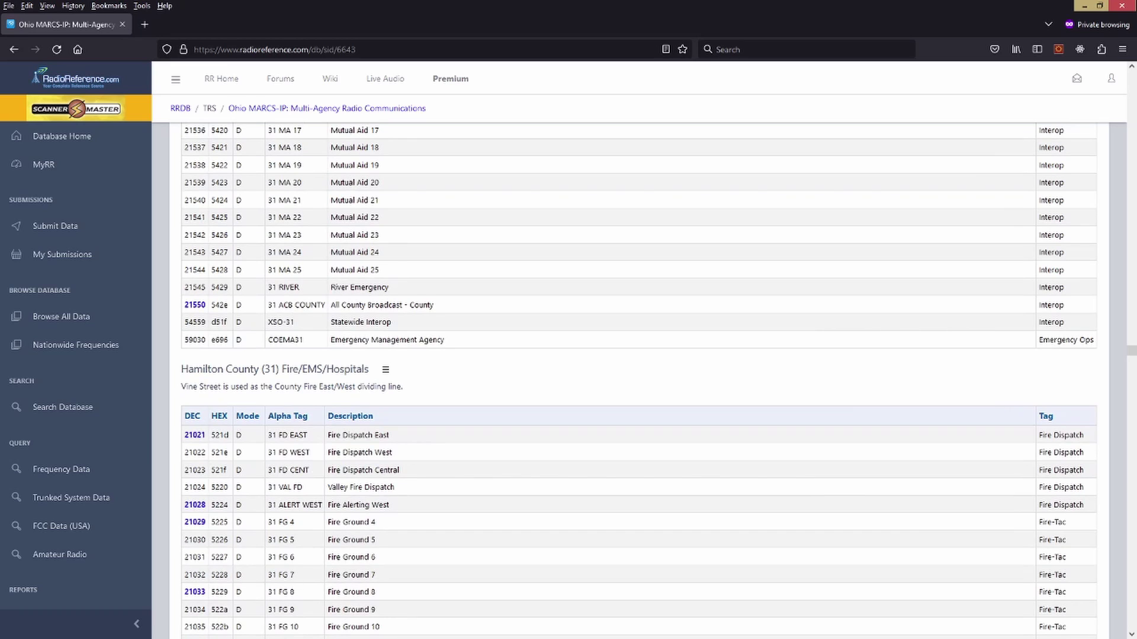